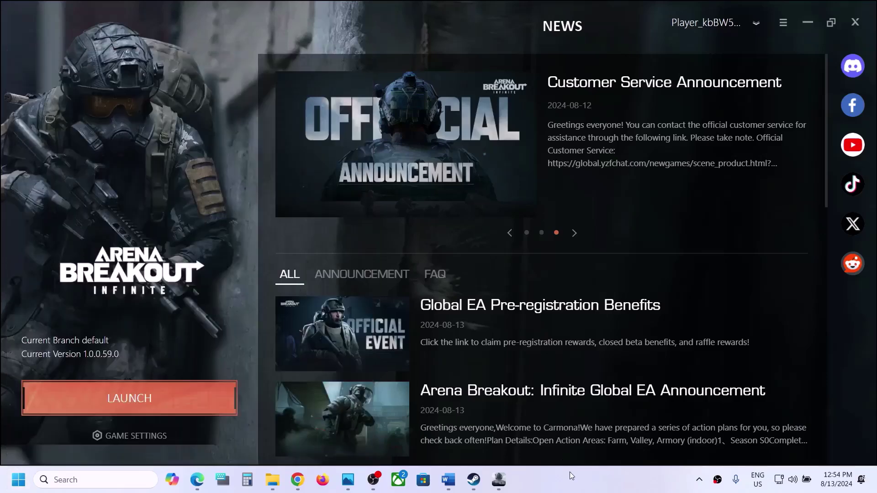
- Read the first two fixes in the Word document "Step 1" and return to the Arena Breakout Infinite launcher
{"action": "left_click", "coordinate": [449, 480]}
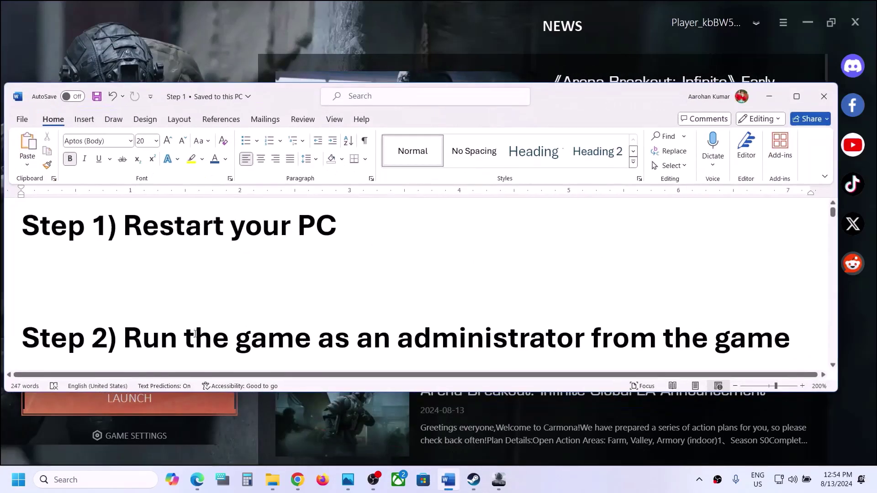
{"action": "scroll", "coordinate": [162, 329], "scroll_direction": "down", "scroll_amount": 2}
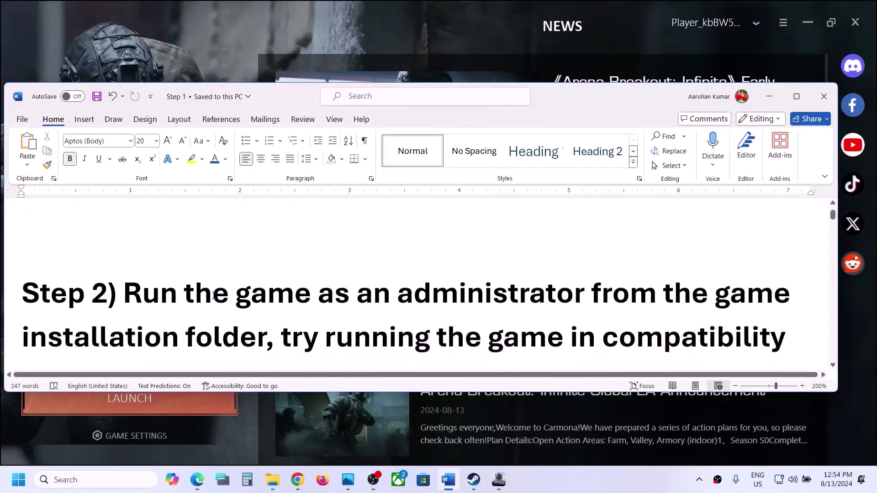
{"action": "left_click", "coordinate": [796, 96]}
{"action": "scroll", "coordinate": [478, 233], "scroll_direction": "up", "scroll_amount": 2}
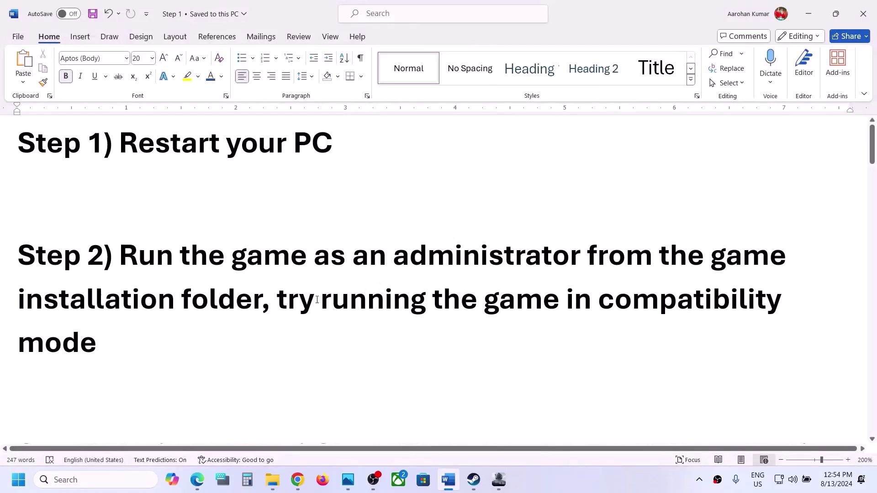
{"action": "left_click", "coordinate": [808, 13]}
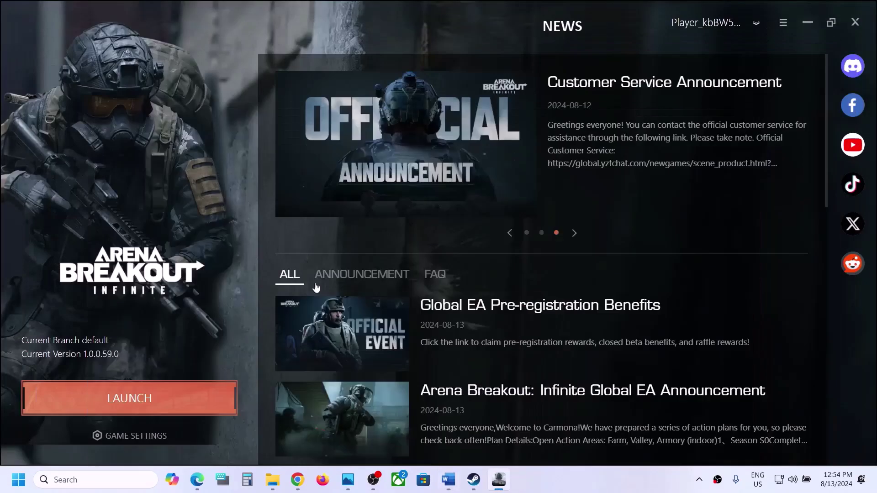
- Open the game's installation directory from the launcher's game settings and bring its File Explorer window to the front
{"action": "left_click", "coordinate": [121, 438]}
{"action": "mouse_move", "coordinate": [123, 413]}
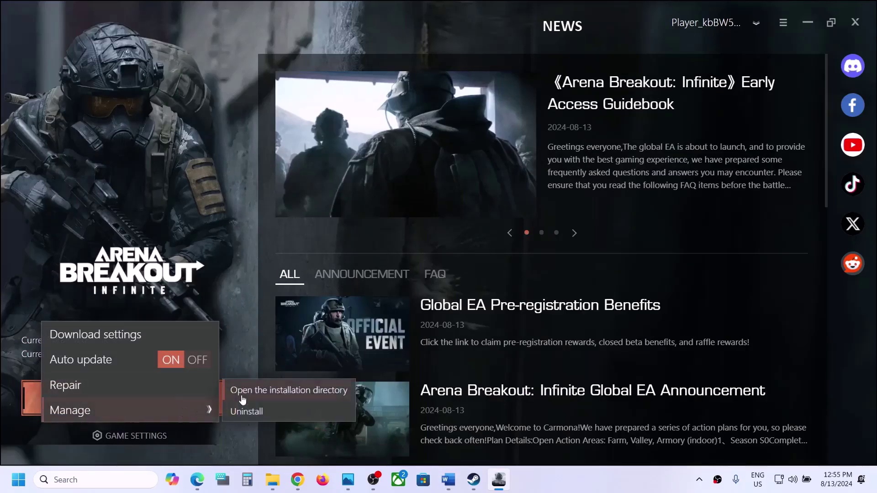
{"action": "left_click", "coordinate": [292, 391]}
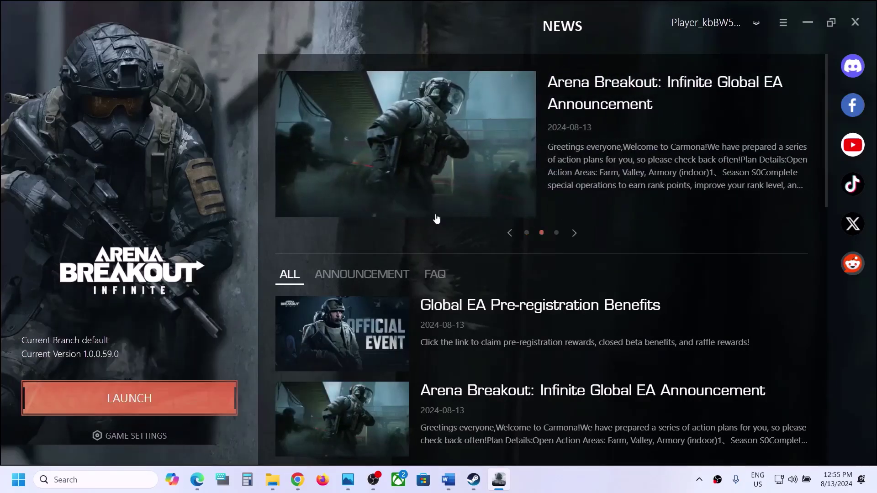
{"action": "mouse_move", "coordinate": [280, 479]}
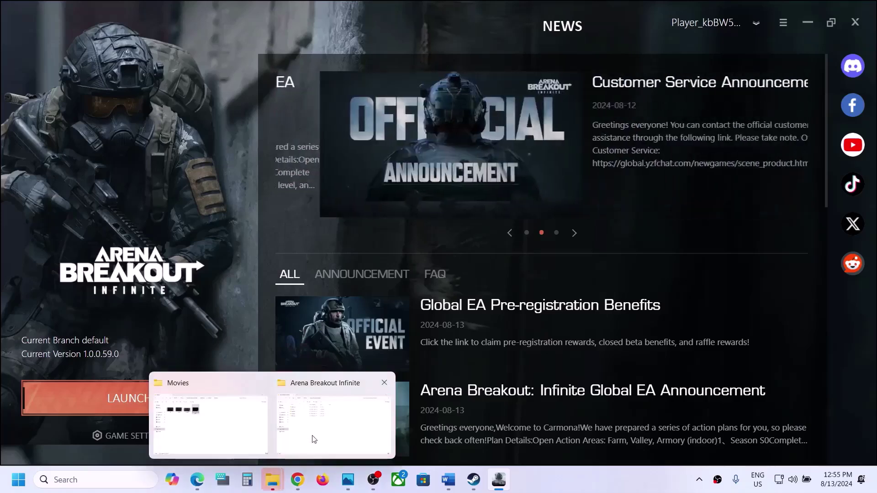
{"action": "left_click", "coordinate": [314, 435]}
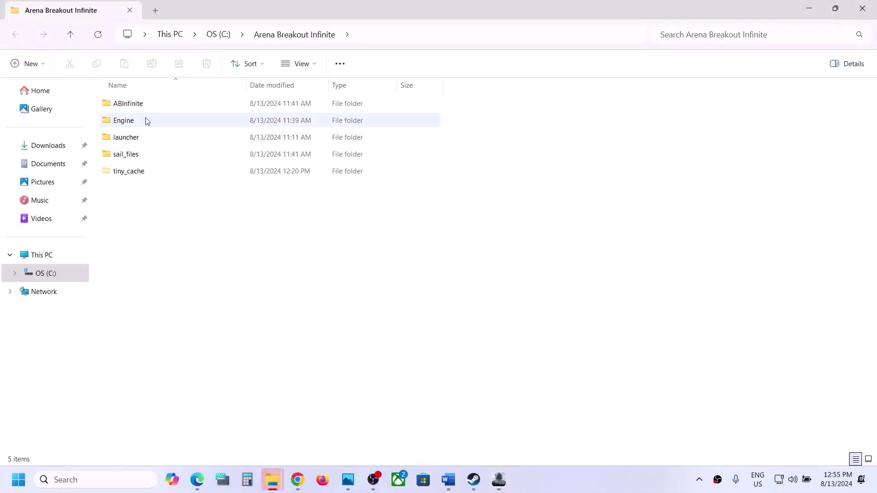
- Open the ABInfinite\Binaries\Win64 folder inside the game's installation directory
{"action": "left_click", "coordinate": [156, 103]}
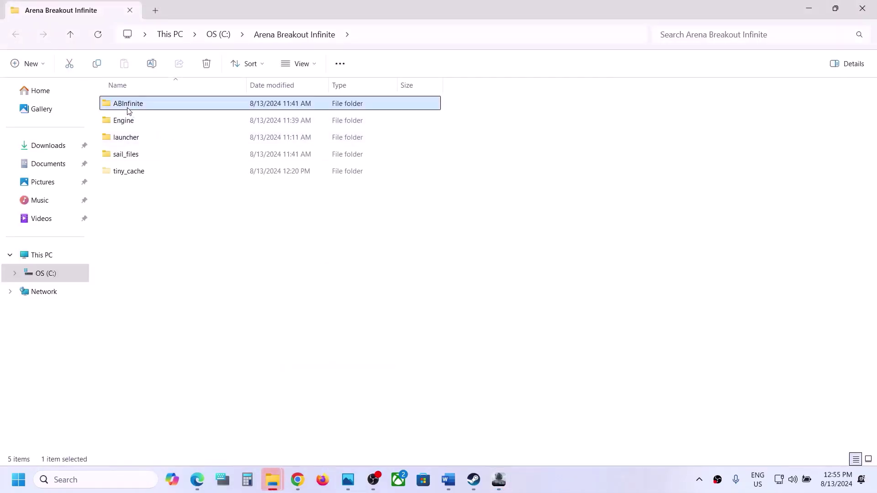
{"action": "double_click", "coordinate": [155, 103]}
{"action": "double_click", "coordinate": [153, 105]}
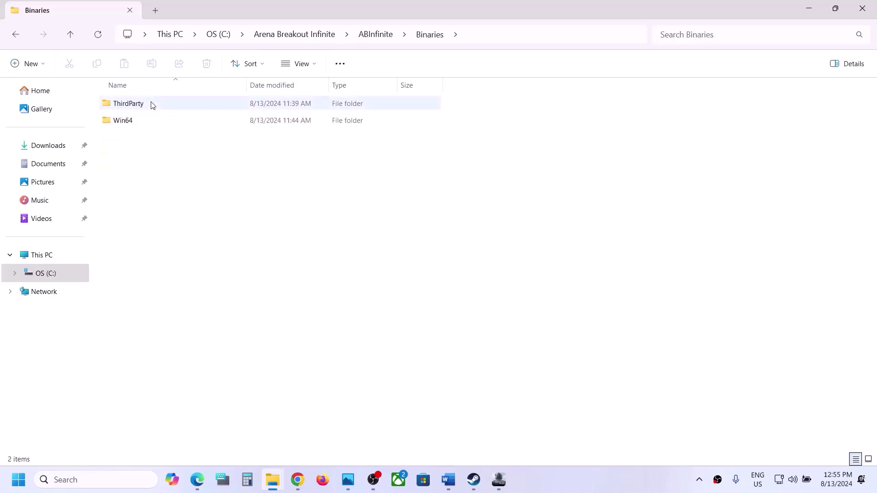
{"action": "double_click", "coordinate": [132, 122]}
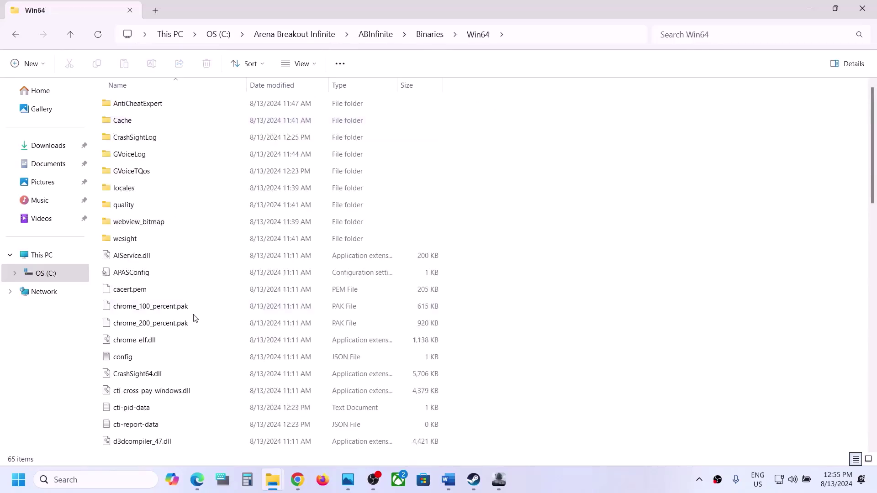
- Locate the UAGame and GameLoader applications in the Win64 folder
{"action": "scroll", "coordinate": [196, 318], "scroll_direction": "down", "scroll_amount": 15}
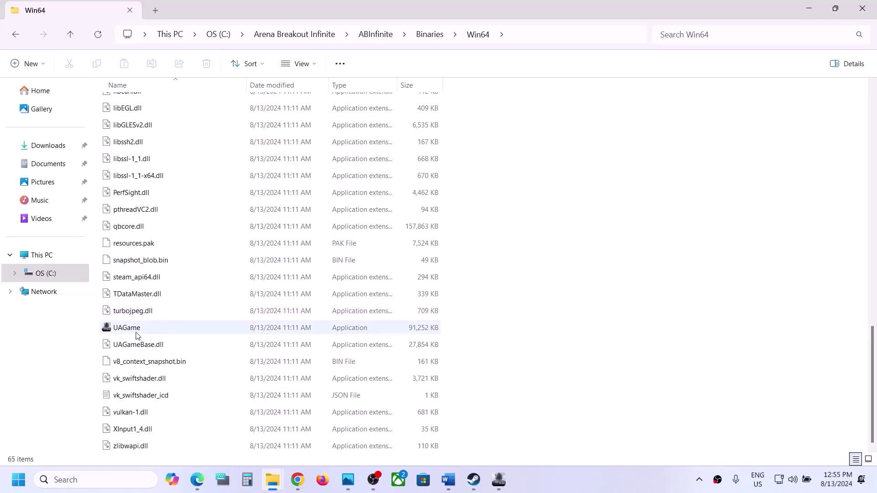
{"action": "left_click", "coordinate": [137, 336]}
{"action": "scroll", "coordinate": [141, 335], "scroll_direction": "up", "scroll_amount": 5}
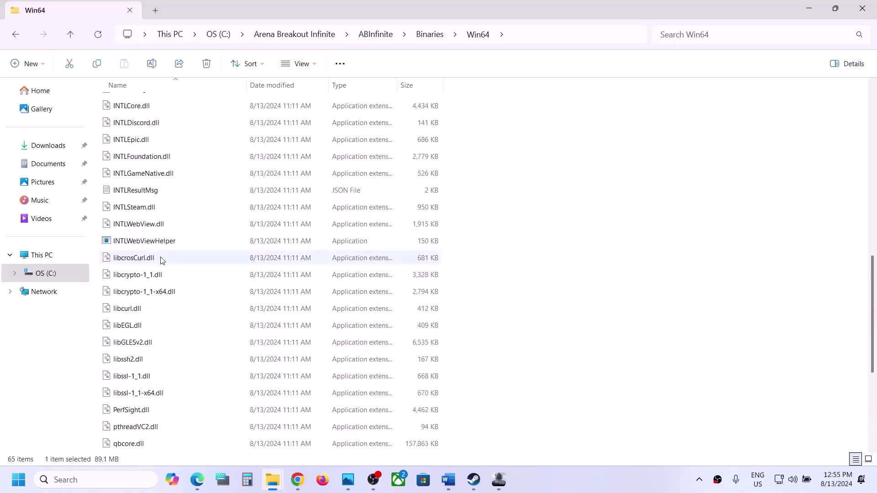
{"action": "scroll", "coordinate": [160, 259], "scroll_direction": "up", "scroll_amount": 5}
{"action": "left_click", "coordinate": [141, 203]}
{"action": "scroll", "coordinate": [141, 209], "scroll_direction": "down", "scroll_amount": 8}
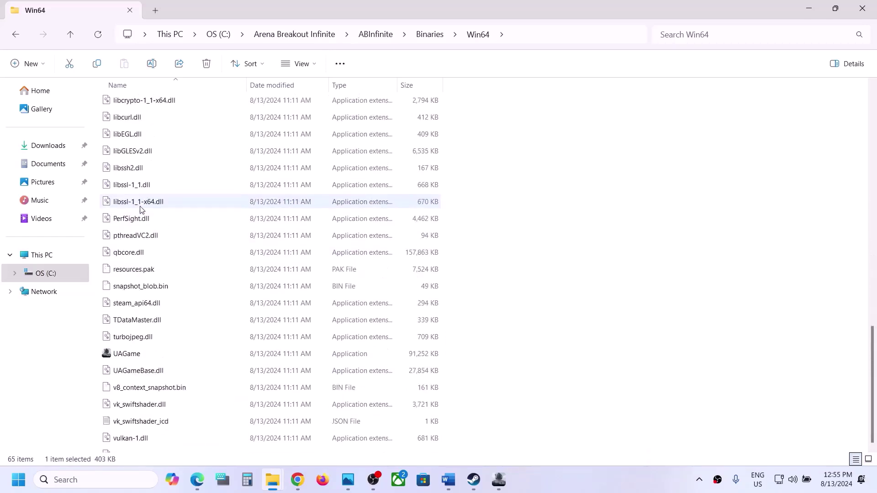
{"action": "scroll", "coordinate": [140, 210], "scroll_direction": "down", "scroll_amount": 1}
- Set the UAGame application to run as an administrator in its compatibility properties and save the change
{"action": "left_click", "coordinate": [113, 328]}
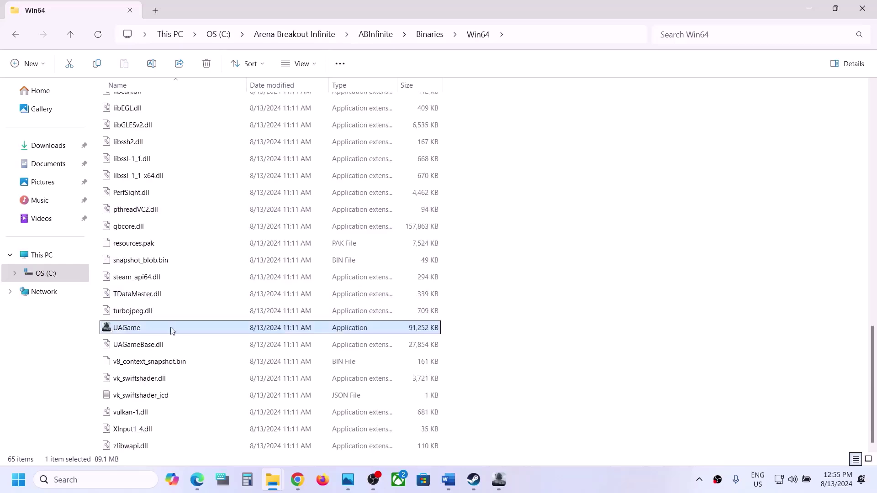
{"action": "right_click", "coordinate": [142, 329]}
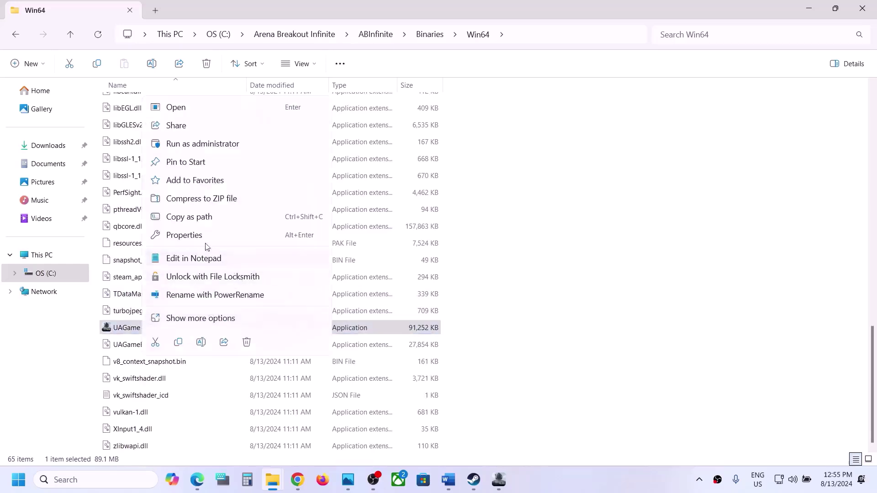
{"action": "left_click", "coordinate": [195, 236]}
{"action": "left_click", "coordinate": [247, 181]}
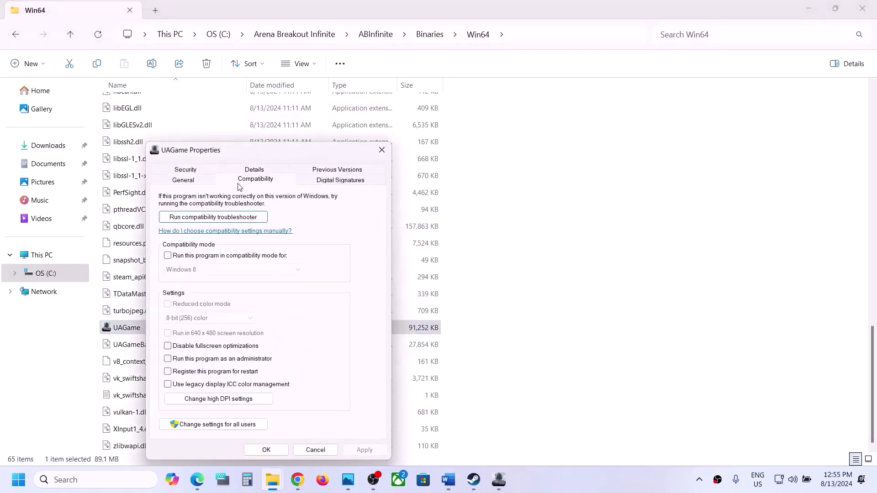
{"action": "left_click", "coordinate": [168, 359]}
{"action": "left_click", "coordinate": [365, 450]}
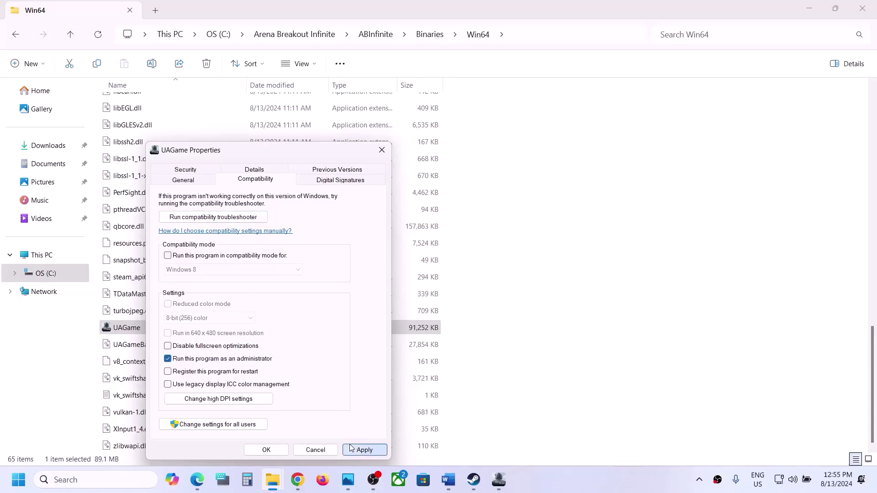
{"action": "left_click", "coordinate": [266, 450]}
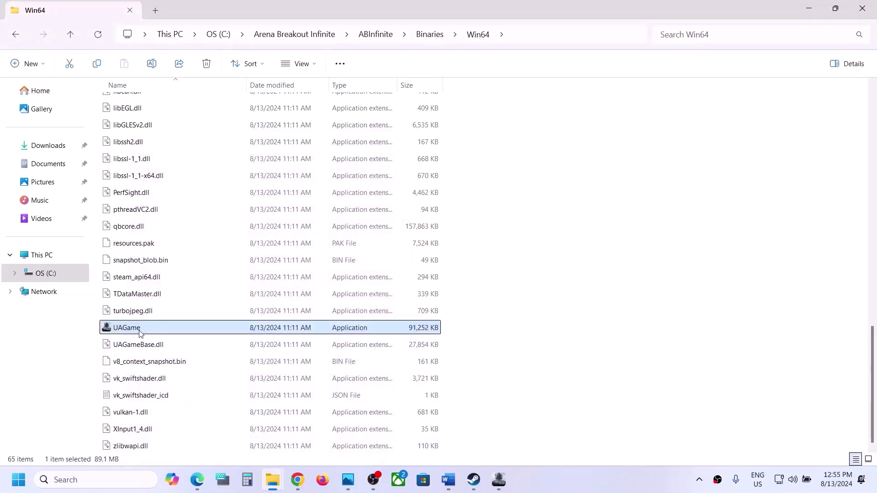
- Reopen UAGame's compatibility properties, enable compatibility mode for Windows 8, and apply it
{"action": "right_click", "coordinate": [145, 331]}
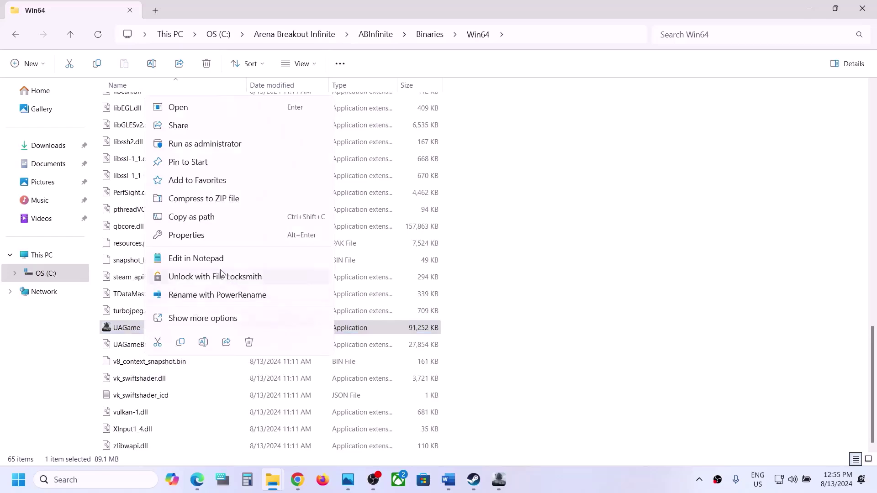
{"action": "left_click", "coordinate": [197, 238]}
{"action": "left_click", "coordinate": [245, 180]}
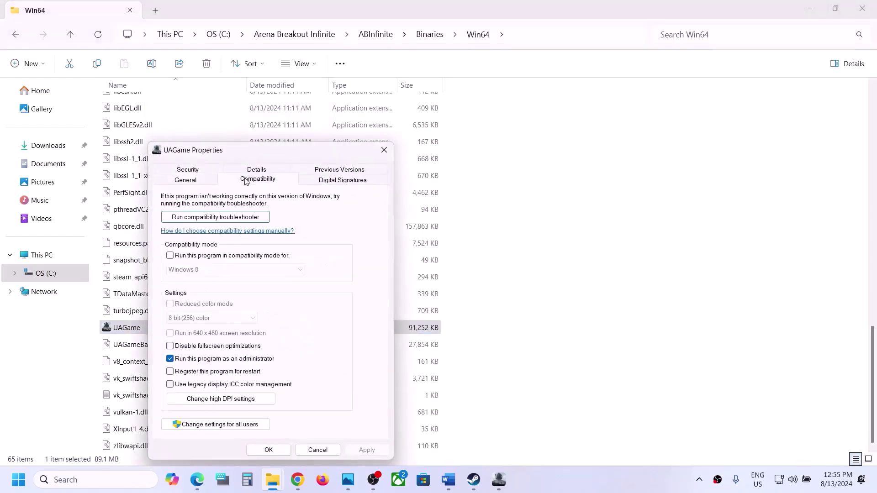
{"action": "left_click", "coordinate": [170, 256]}
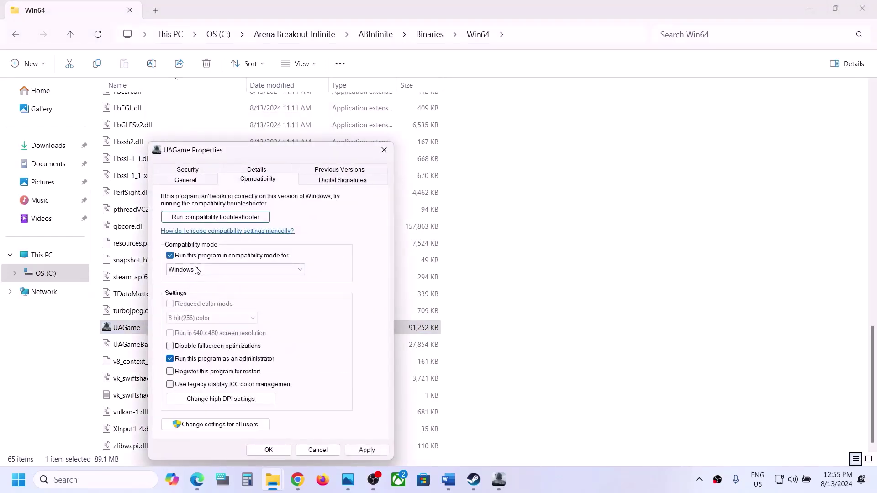
{"action": "left_click", "coordinate": [357, 450]}
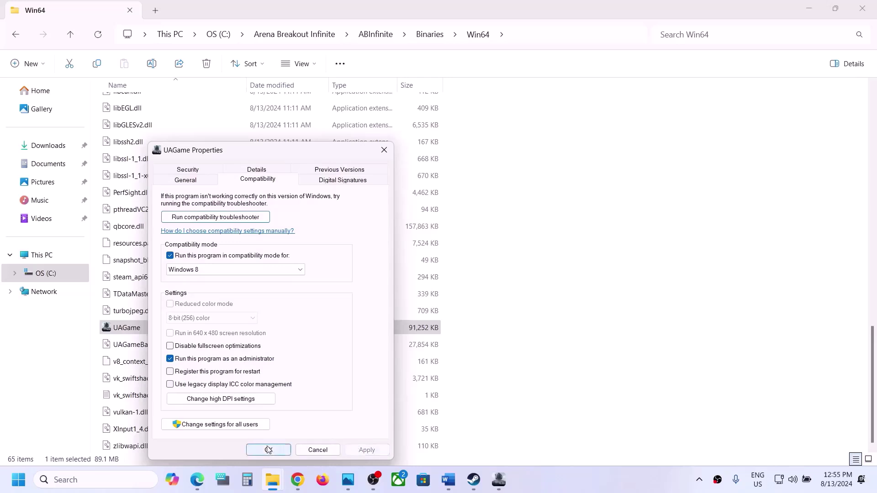
- Switch UAGame's compatibility mode to Windows 7, disable its fullscreen optimizations, and save the properties
{"action": "left_click", "coordinate": [195, 275]}
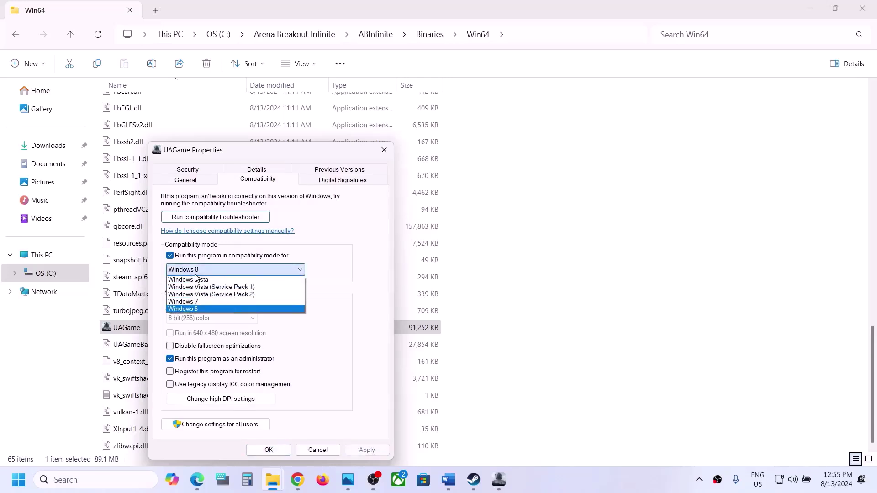
{"action": "left_click", "coordinate": [194, 302]}
{"action": "left_click", "coordinate": [367, 451]}
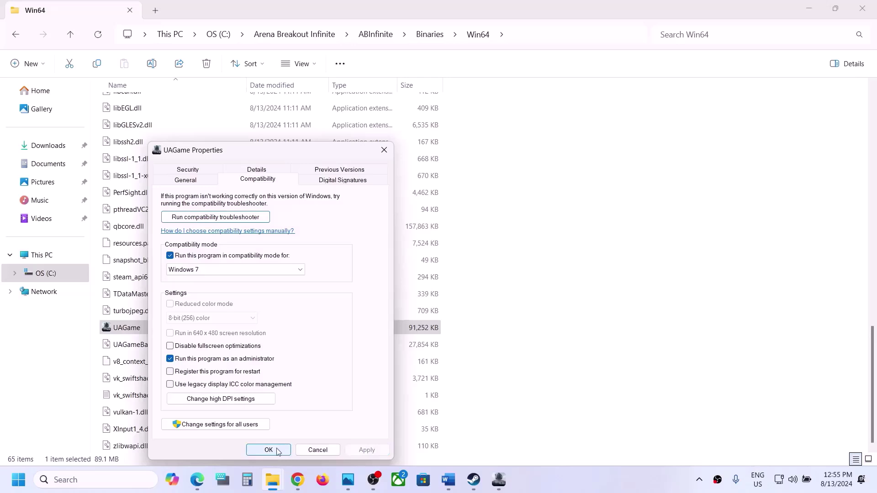
{"action": "left_click", "coordinate": [173, 348]}
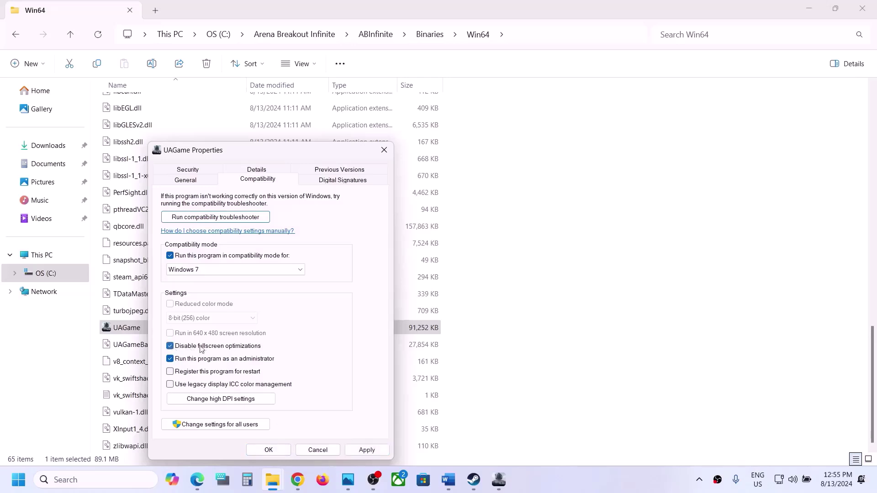
{"action": "left_click", "coordinate": [366, 451]}
{"action": "left_click", "coordinate": [269, 450]}
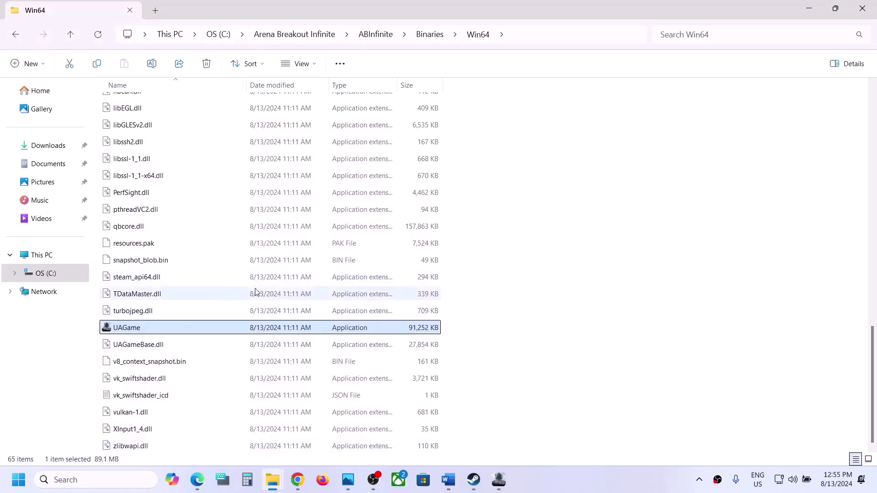
- Set the GameLoader application in the Win64 folder to run as an administrator and save the change
{"action": "scroll", "coordinate": [255, 289], "scroll_direction": "up", "scroll_amount": 7}
{"action": "scroll", "coordinate": [255, 291], "scroll_direction": "up", "scroll_amount": 3}
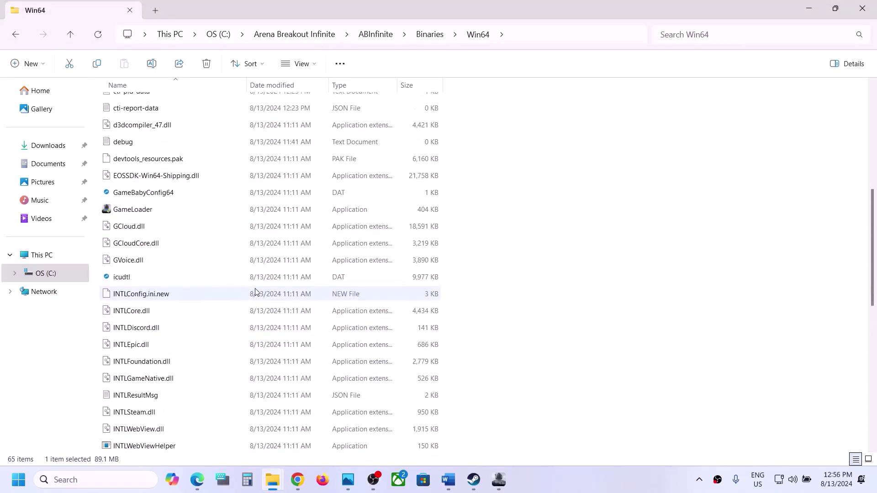
{"action": "left_click", "coordinate": [140, 270]}
{"action": "right_click", "coordinate": [140, 271]}
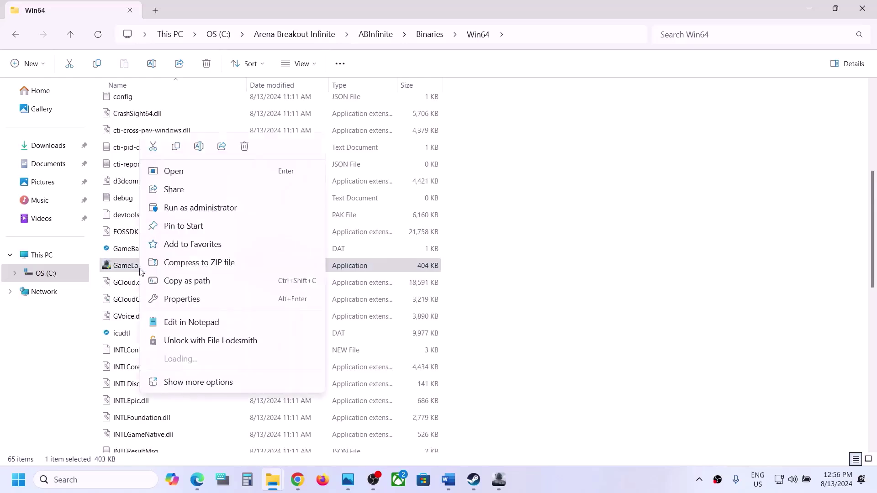
{"action": "left_click", "coordinate": [201, 301]}
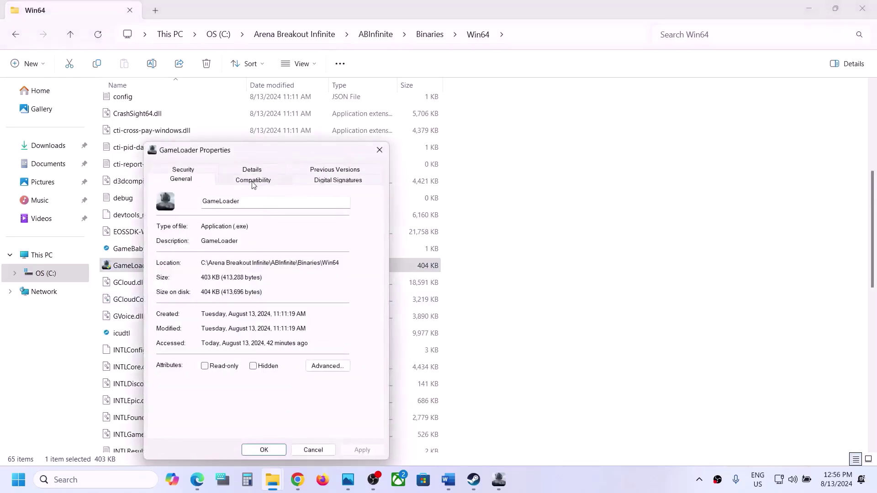
{"action": "left_click", "coordinate": [254, 182]}
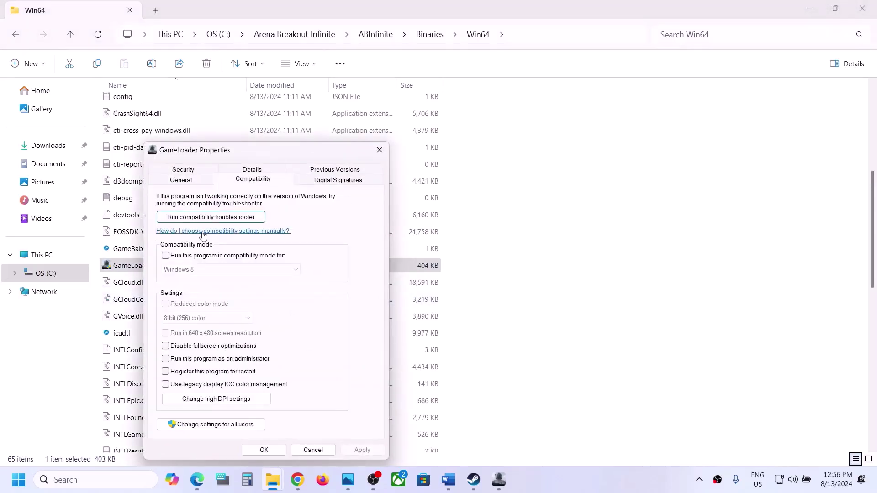
{"action": "left_click", "coordinate": [166, 359]}
{"action": "left_click", "coordinate": [359, 450]}
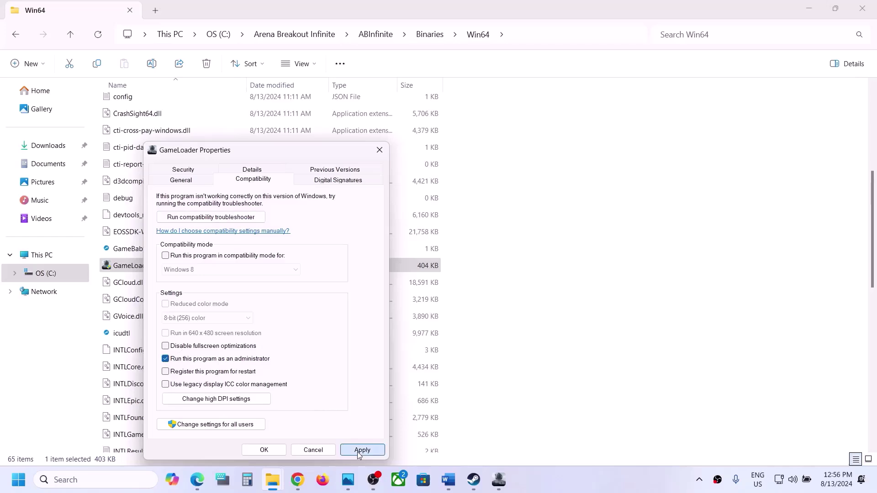
{"action": "left_click", "coordinate": [263, 450]}
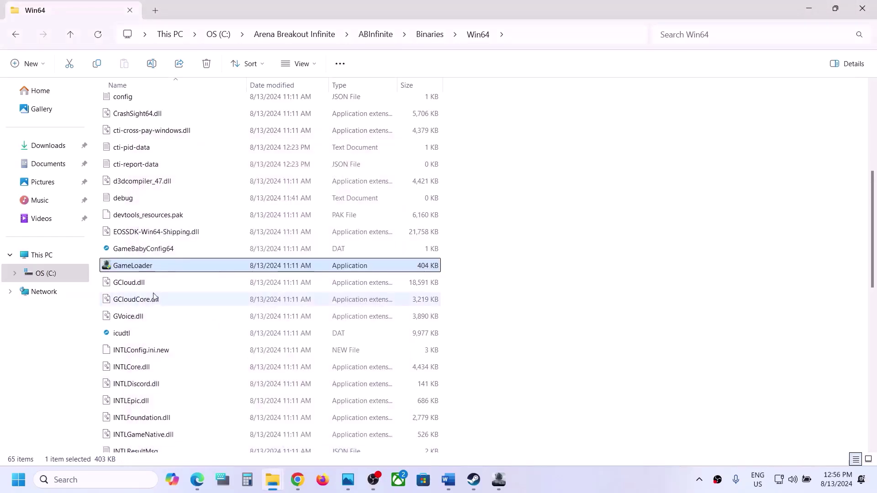
- Set GameLoader to run in compatibility mode for Windows 7, save its properties, and launch the application
{"action": "right_click", "coordinate": [146, 268]}
{"action": "left_click", "coordinate": [193, 302]}
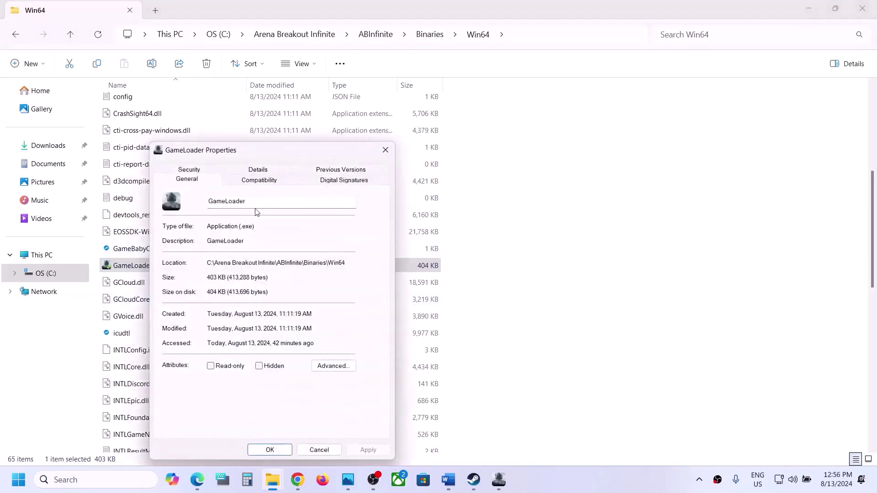
{"action": "left_click", "coordinate": [258, 180]}
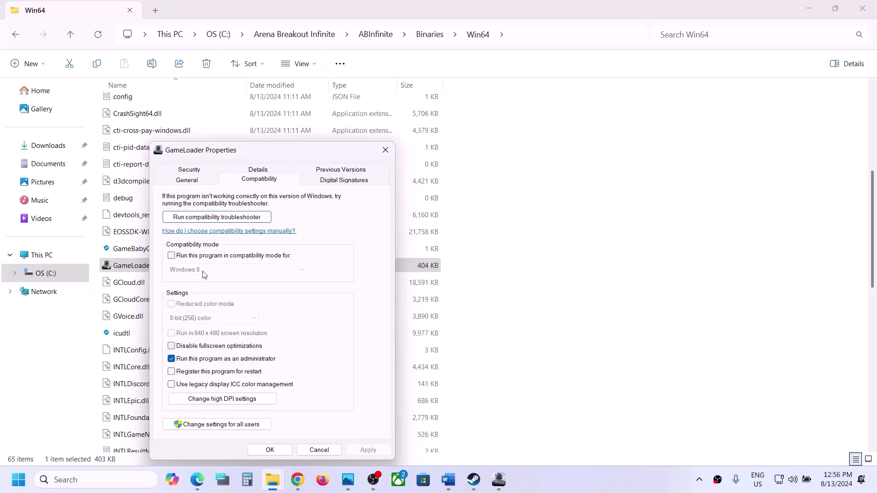
{"action": "left_click", "coordinate": [172, 257]}
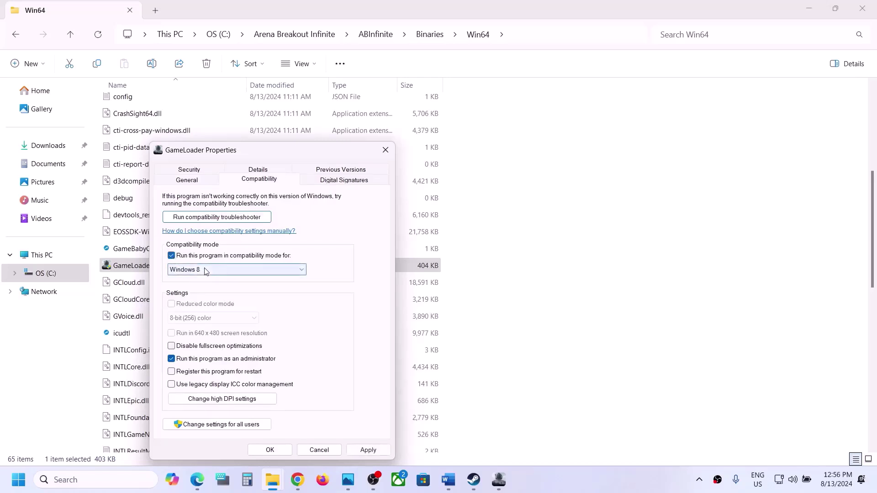
{"action": "left_click", "coordinate": [219, 273]}
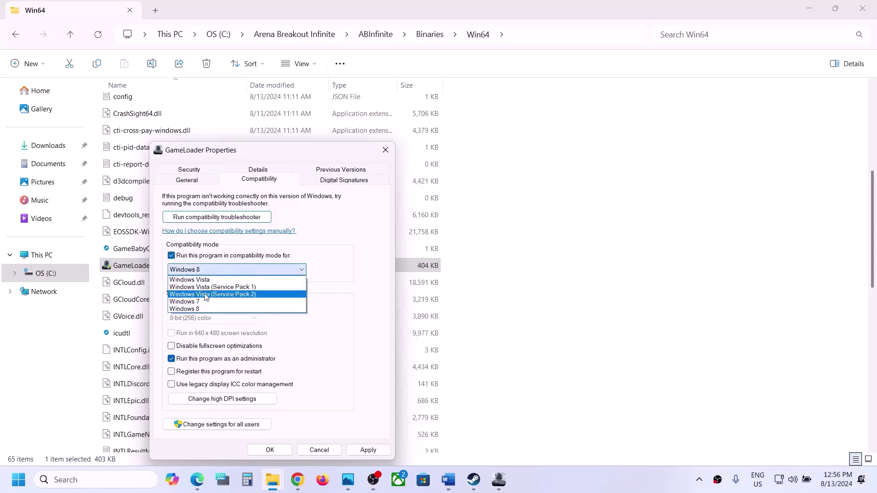
{"action": "left_click", "coordinate": [203, 302]}
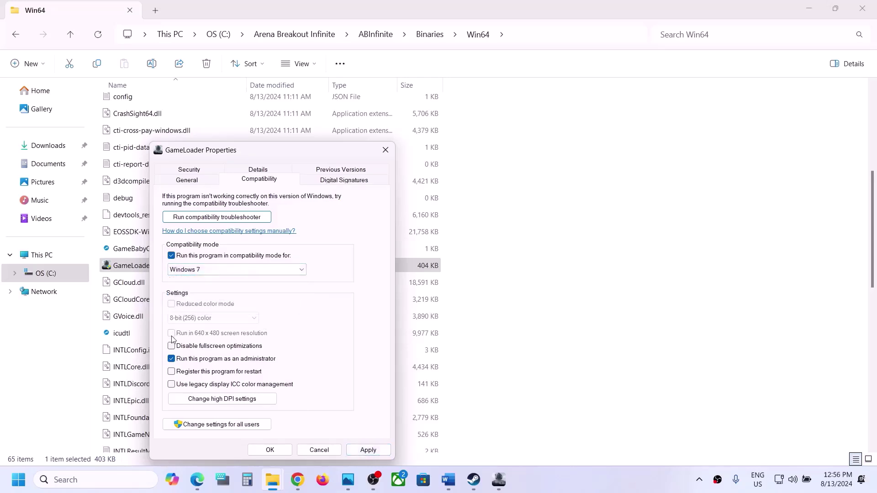
{"action": "left_click", "coordinate": [367, 450]}
{"action": "left_click", "coordinate": [270, 450]}
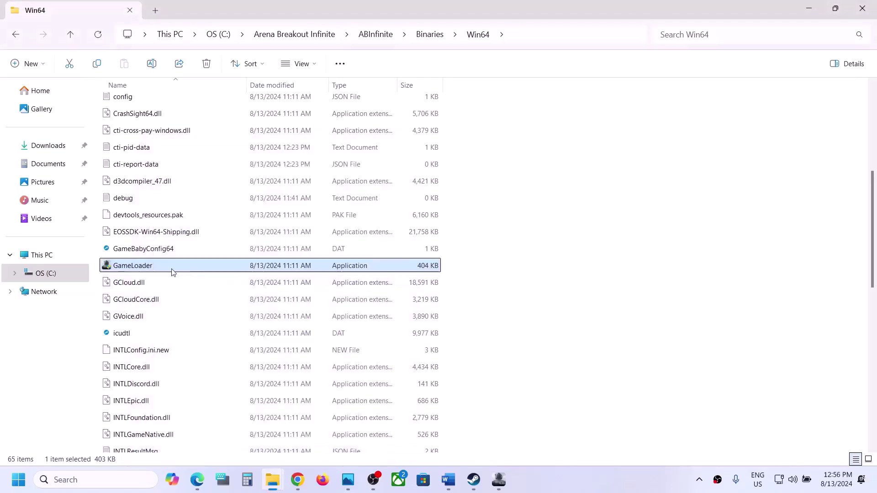
{"action": "double_click", "coordinate": [198, 269]}
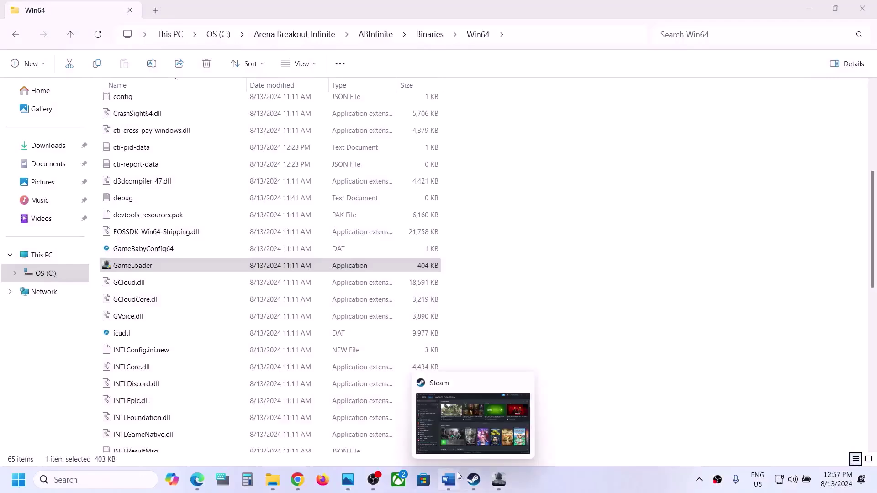
- Turn off UAGame's compatibility mode, fullscreen optimization override, and administrator setting, and save its properties
{"action": "scroll", "coordinate": [193, 317], "scroll_direction": "down", "scroll_amount": 5}
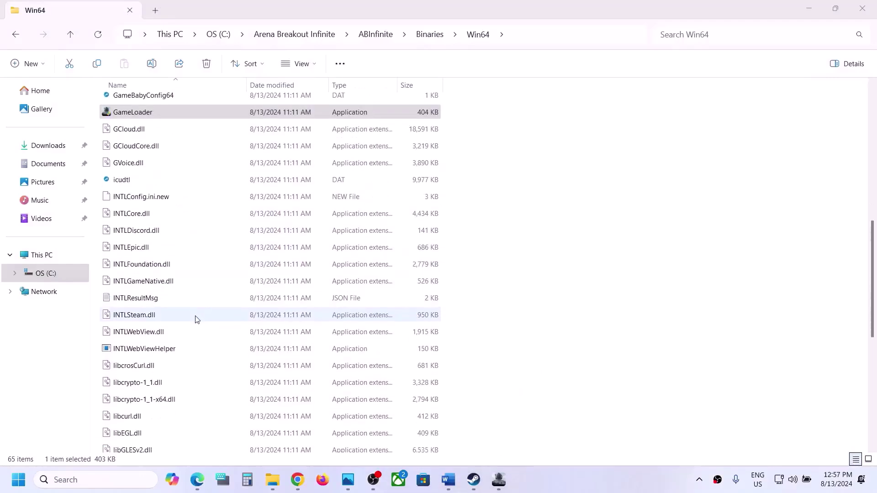
{"action": "left_click", "coordinate": [195, 317]}
{"action": "scroll", "coordinate": [197, 319], "scroll_direction": "down", "scroll_amount": 4}
{"action": "scroll", "coordinate": [197, 320], "scroll_direction": "down", "scroll_amount": 1}
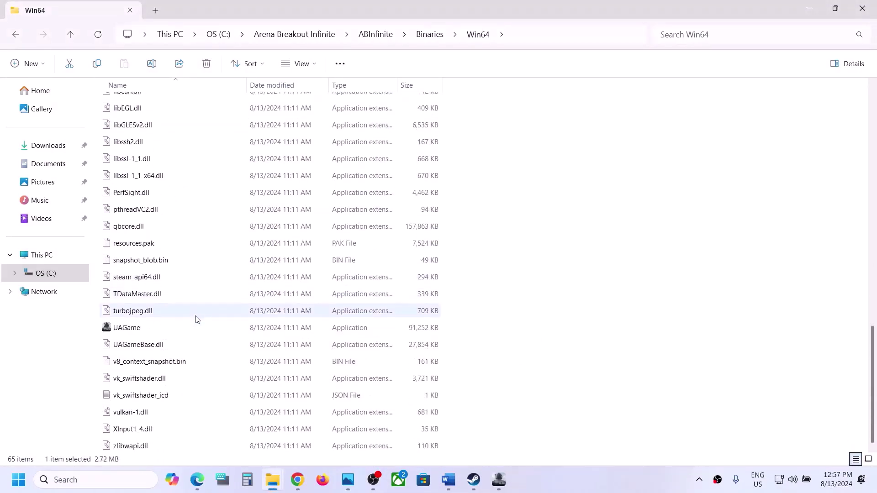
{"action": "right_click", "coordinate": [141, 329]}
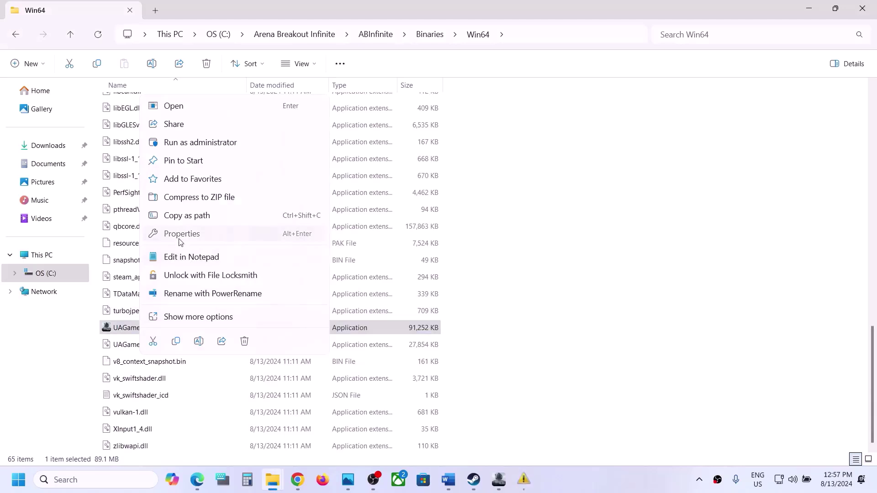
{"action": "left_click", "coordinate": [182, 235]}
{"action": "left_click", "coordinate": [246, 181]}
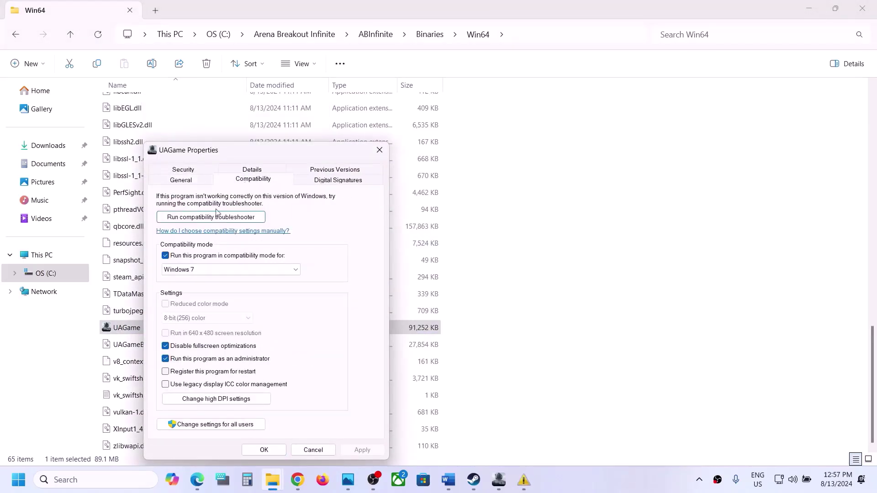
{"action": "left_click", "coordinate": [165, 256]}
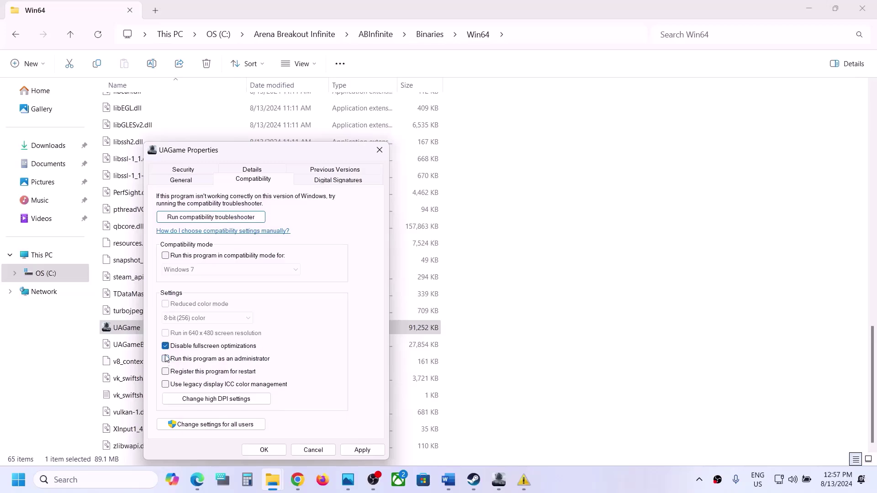
{"action": "left_click", "coordinate": [361, 450]}
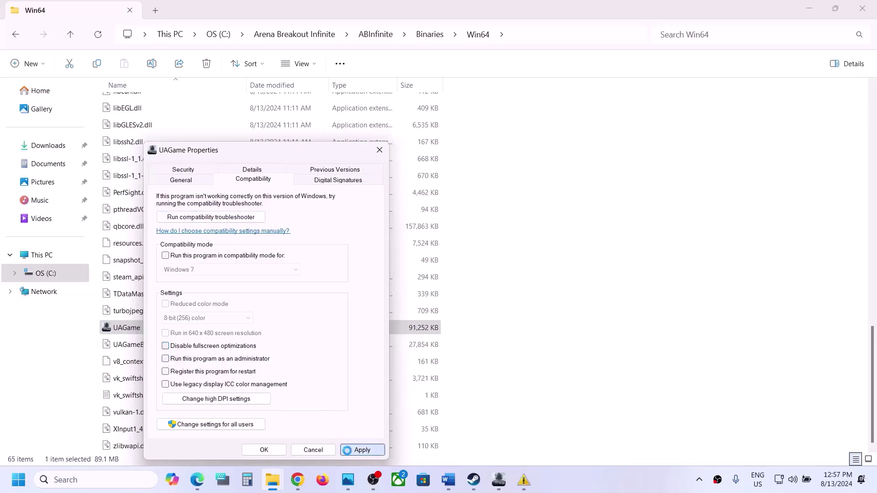
{"action": "left_click", "coordinate": [271, 452]}
- Turn off compatibility mode and the run-as-administrator setting for GameLoader and save its properties
{"action": "scroll", "coordinate": [207, 274], "scroll_direction": "up", "scroll_amount": 10}
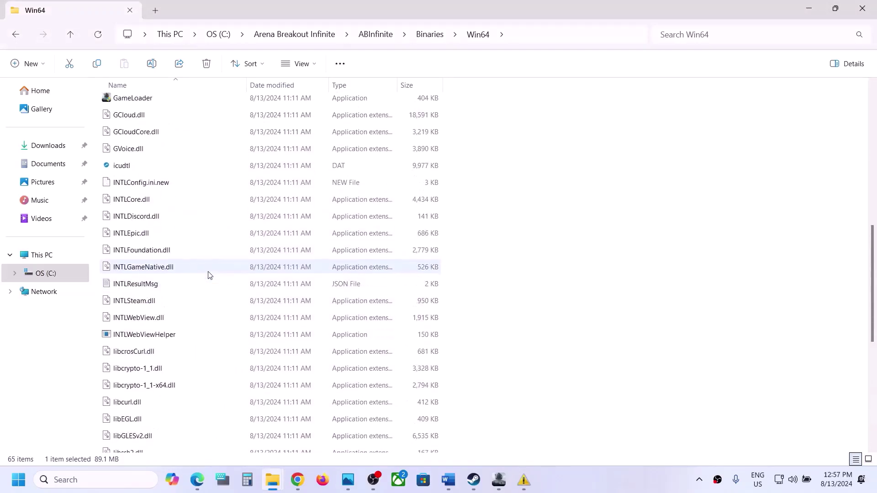
{"action": "left_click", "coordinate": [135, 213]}
{"action": "right_click", "coordinate": [136, 214]}
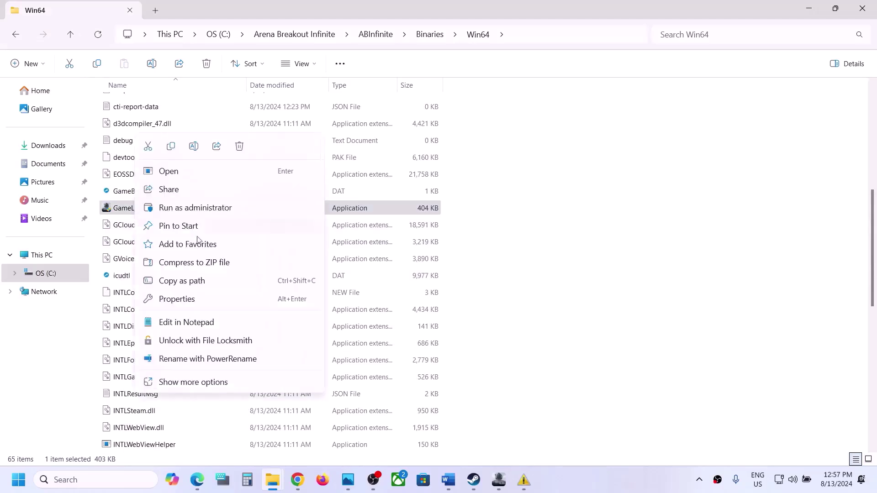
{"action": "left_click", "coordinate": [178, 300]}
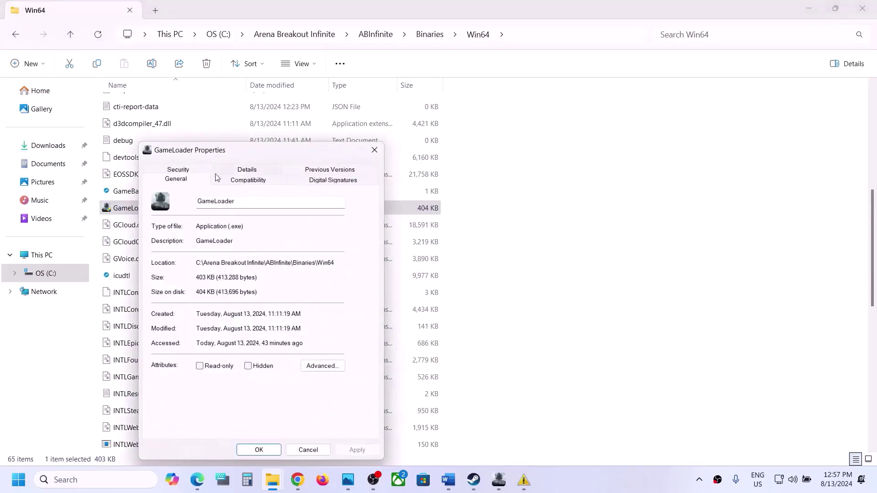
{"action": "left_click", "coordinate": [233, 180]}
{"action": "left_click", "coordinate": [161, 256]}
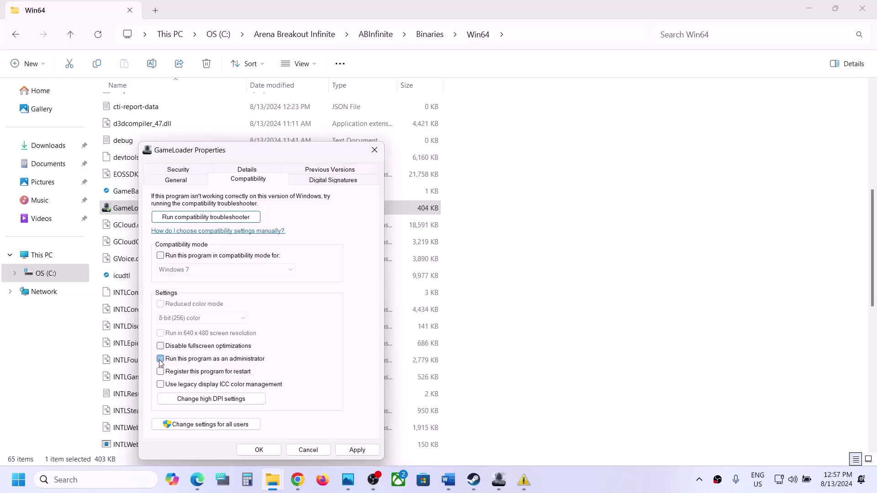
{"action": "left_click", "coordinate": [350, 451]}
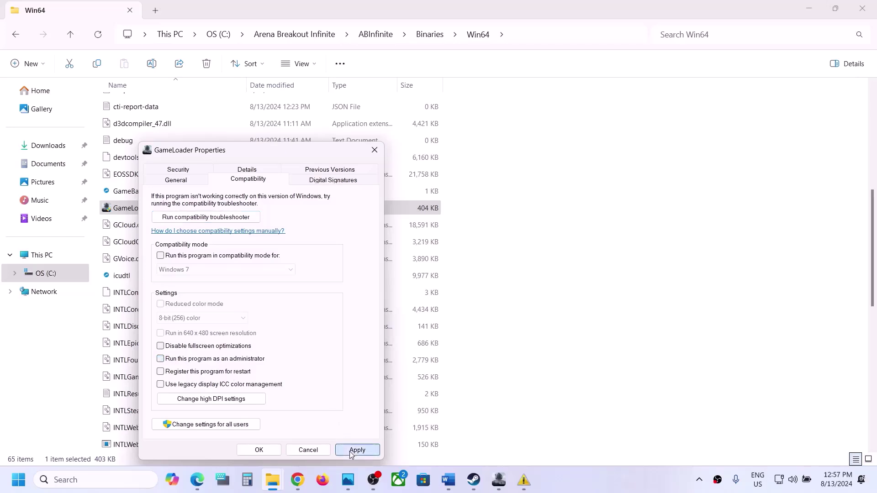
{"action": "left_click", "coordinate": [259, 450]}
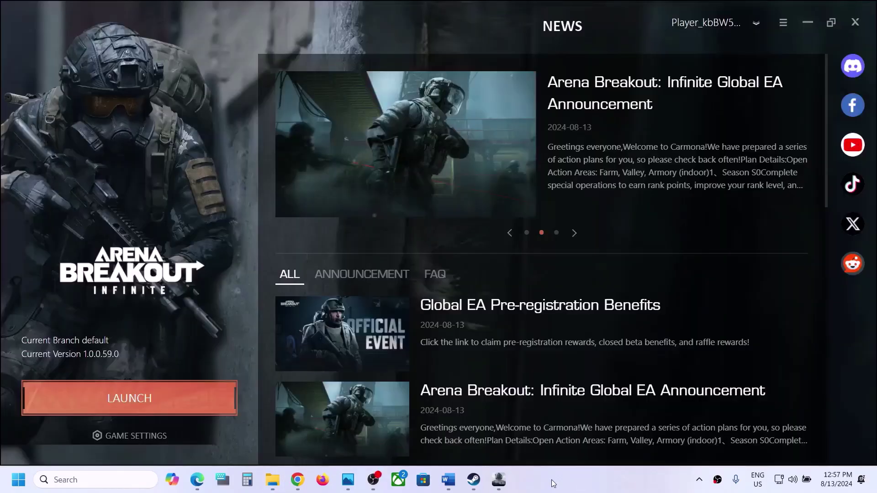
- Switch to the Word document and highlight the Step 3 instruction about uninstalling Anti Cheat Expert
{"action": "key", "text": "alt+Tab"}
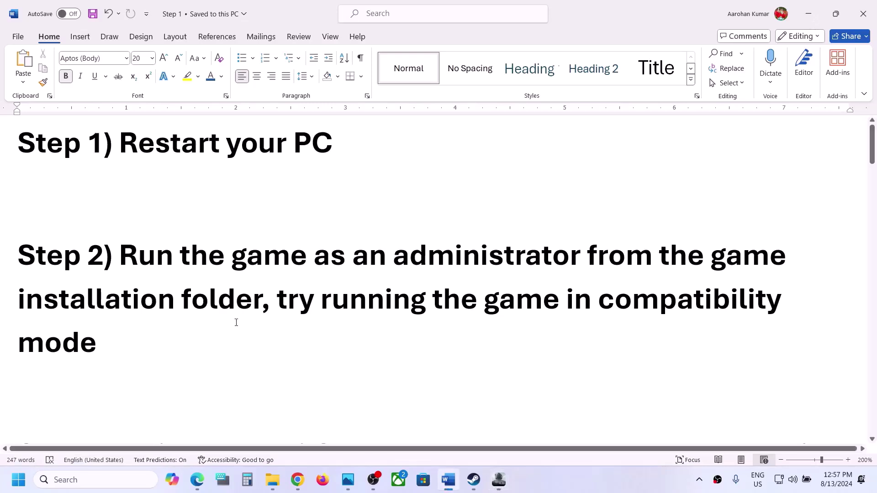
{"action": "scroll", "coordinate": [138, 343], "scroll_direction": "down", "scroll_amount": 5}
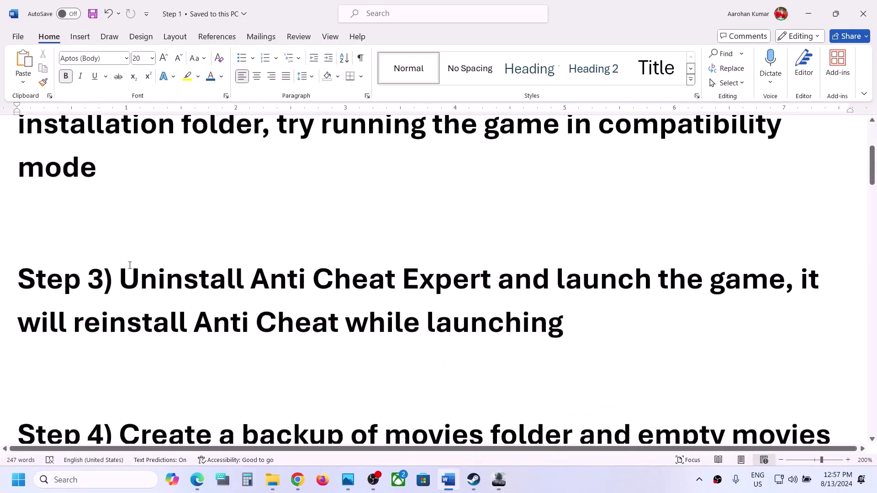
{"action": "left_click_drag", "start_coordinate": [124, 276], "coordinate": [562, 272]}
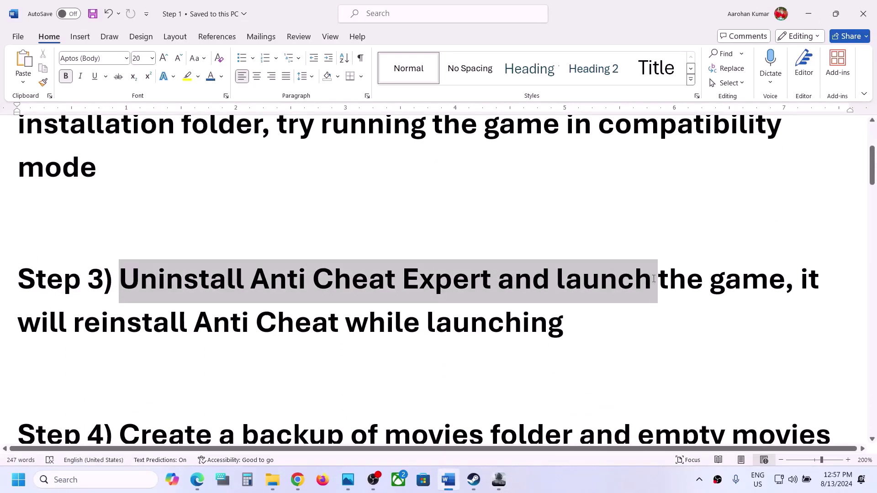
- Switch to the Arena Breakout Infinite launcher and open the game's installation directory in File Explorer
{"action": "mouse_move", "coordinate": [499, 479]}
{"action": "left_click", "coordinate": [472, 462]}
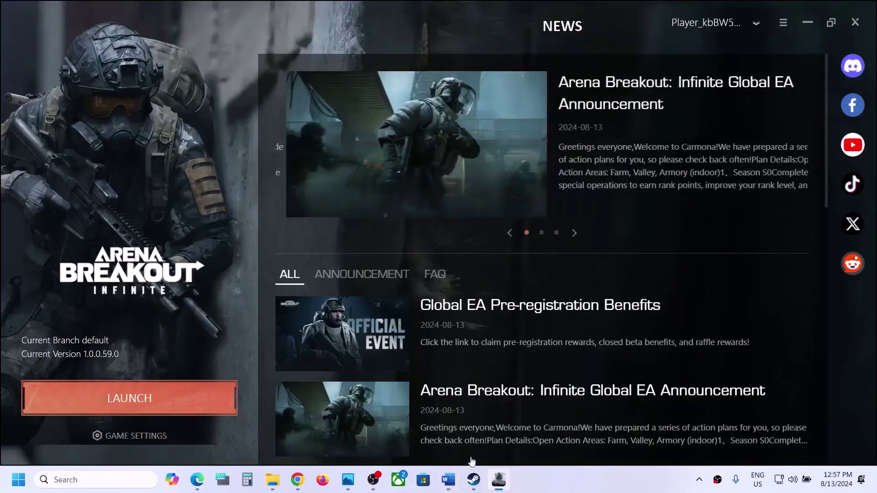
{"action": "left_click", "coordinate": [166, 437]}
{"action": "mouse_move", "coordinate": [168, 417]}
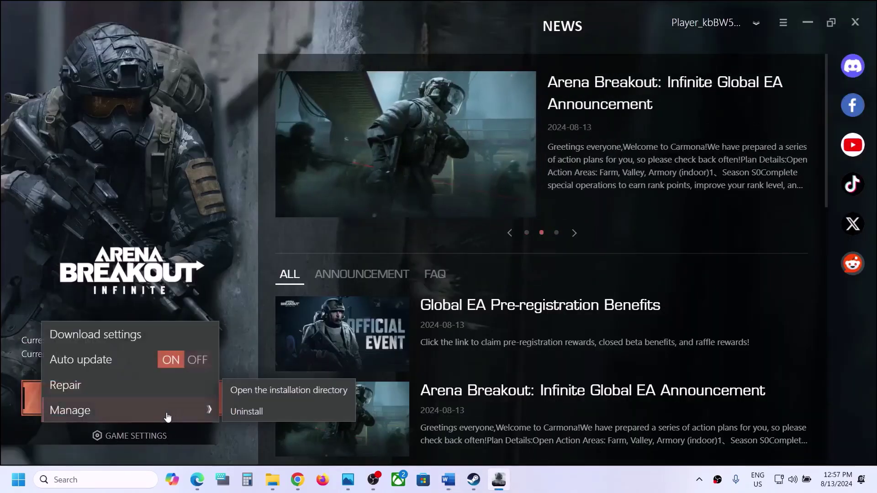
{"action": "left_click", "coordinate": [243, 391]}
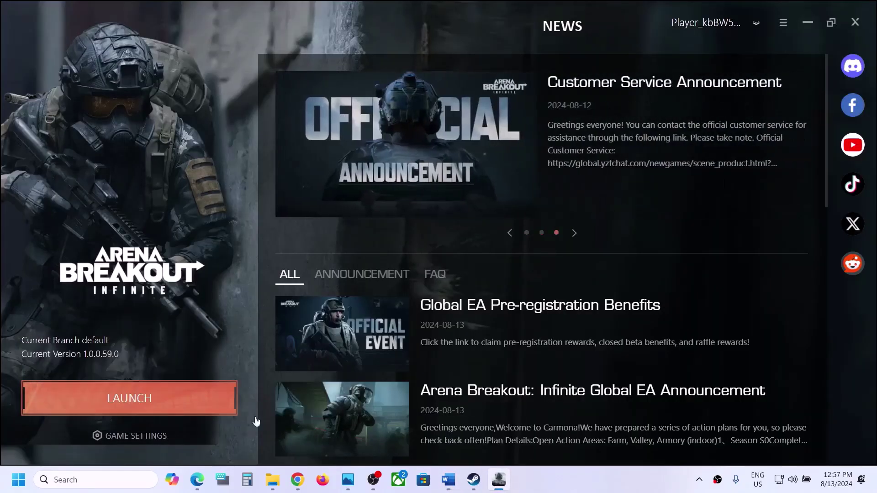
{"action": "mouse_move", "coordinate": [288, 479]}
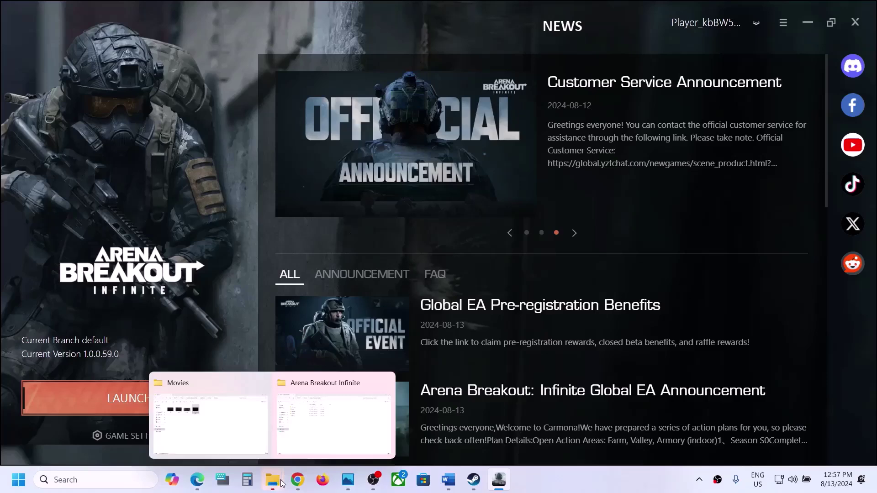
{"action": "left_click", "coordinate": [330, 418]}
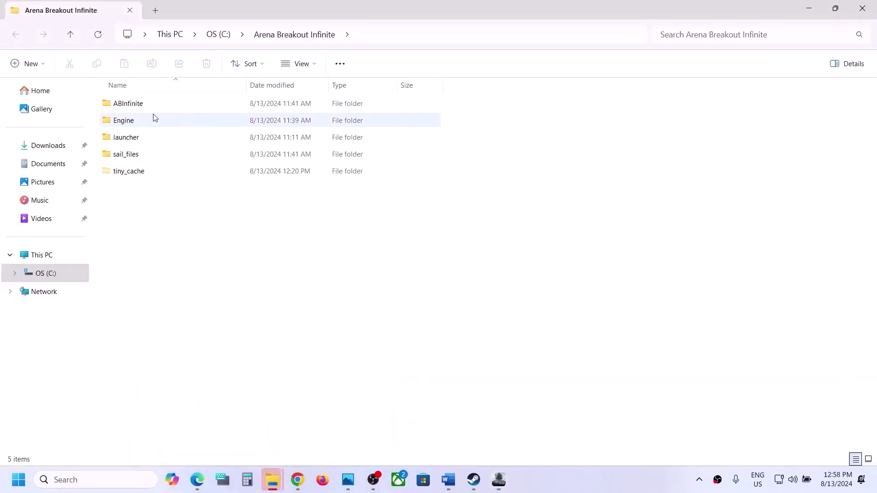
{"action": "double_click", "coordinate": [133, 120]}
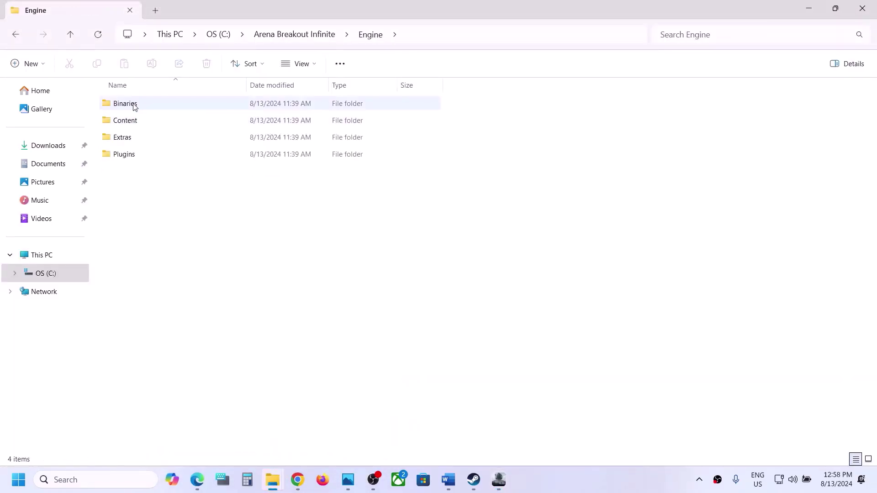
{"action": "double_click", "coordinate": [134, 105]}
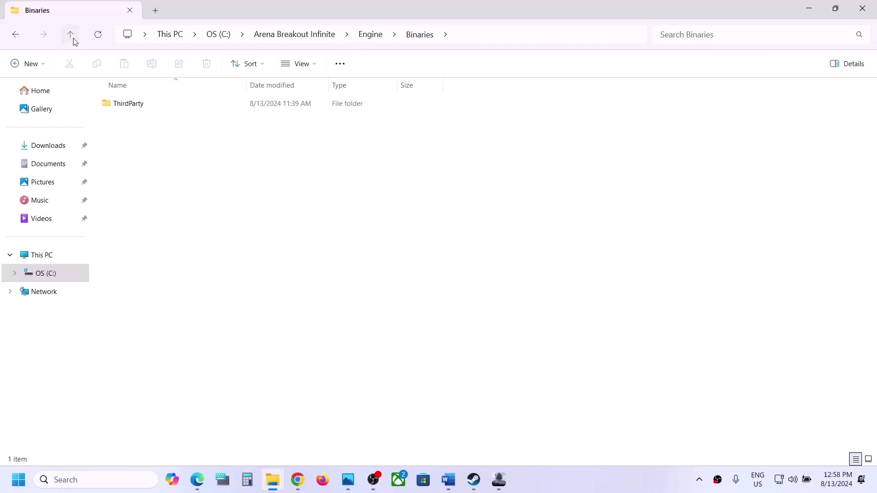
{"action": "left_click", "coordinate": [72, 37]}
{"action": "left_click", "coordinate": [71, 37]}
- Open the AntiCheatExpert folder inside ABInfinite, Binaries, Win64 and select the ACE-Setup64 application
{"action": "left_click", "coordinate": [128, 104]}
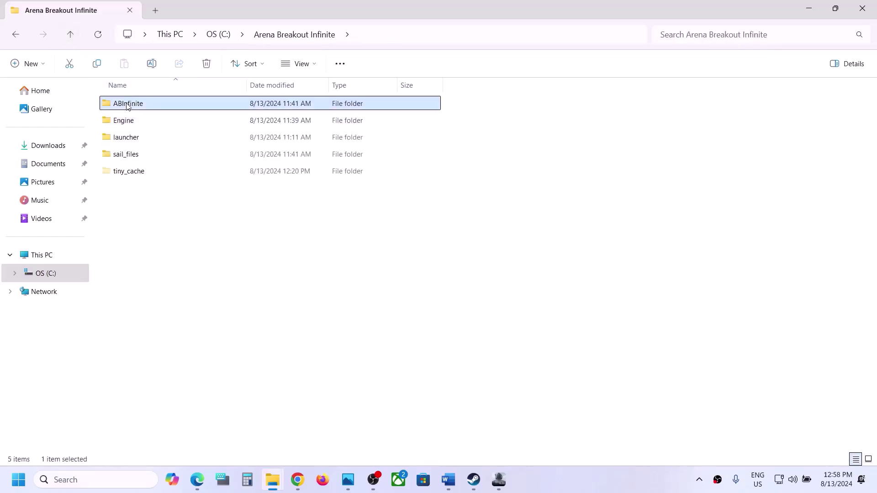
{"action": "double_click", "coordinate": [129, 105]}
{"action": "double_click", "coordinate": [126, 103]}
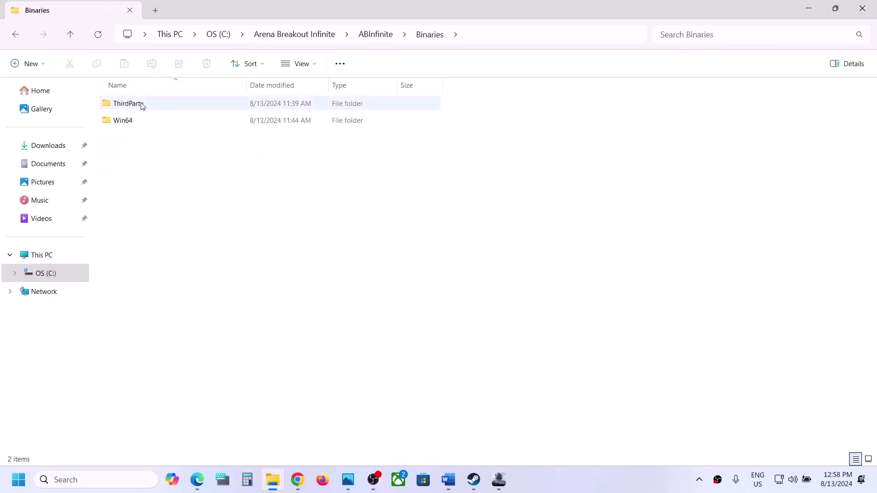
{"action": "double_click", "coordinate": [127, 121]}
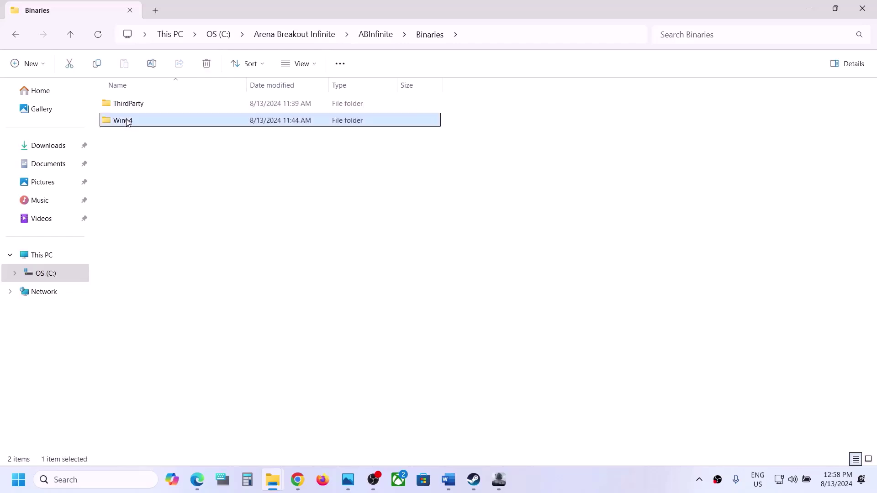
{"action": "left_click", "coordinate": [142, 109]}
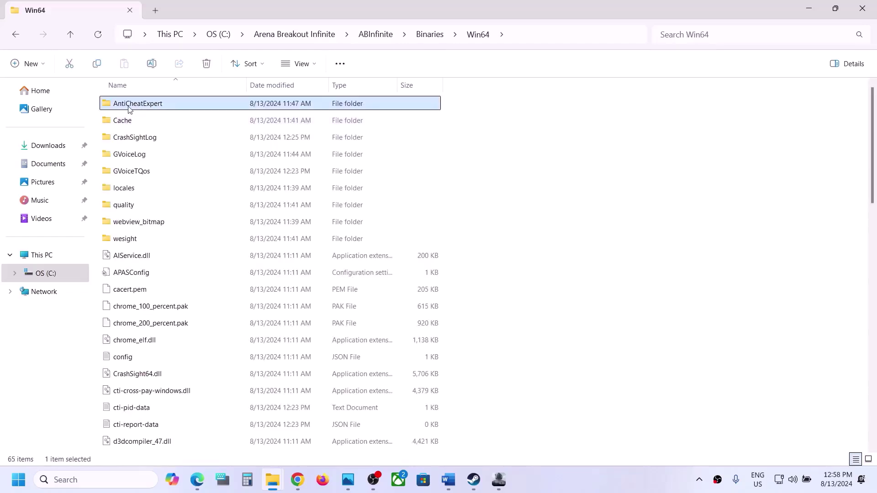
{"action": "double_click", "coordinate": [160, 108]}
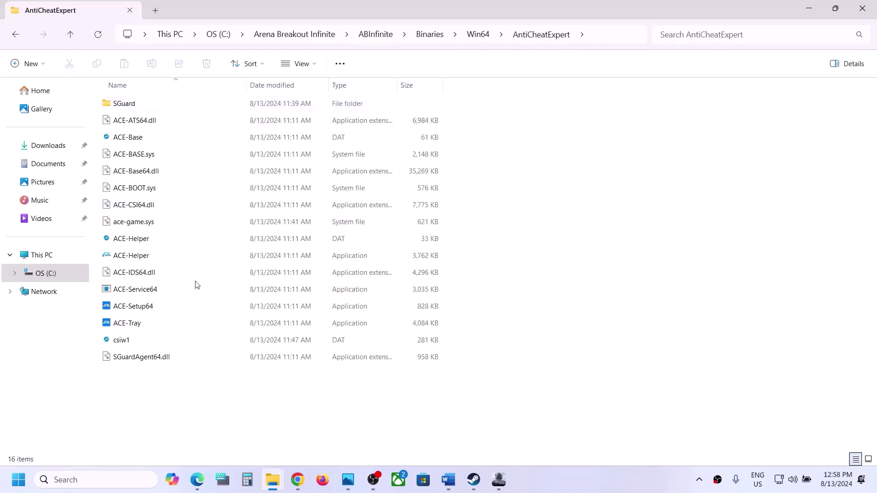
{"action": "left_click", "coordinate": [128, 311]}
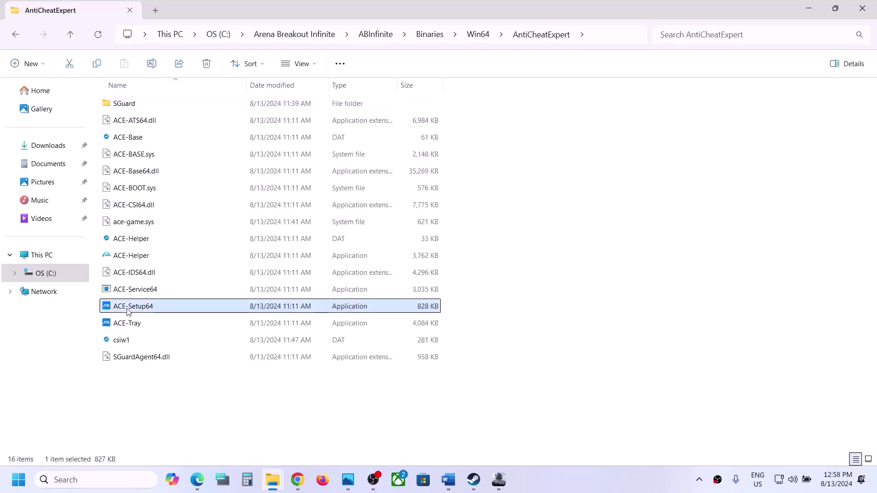
- Uninstall AntiCheatExpert by running ACE-Setup64, and switch to the Arena Breakout Infinite launcher to launch the game
{"action": "double_click", "coordinate": [150, 313]}
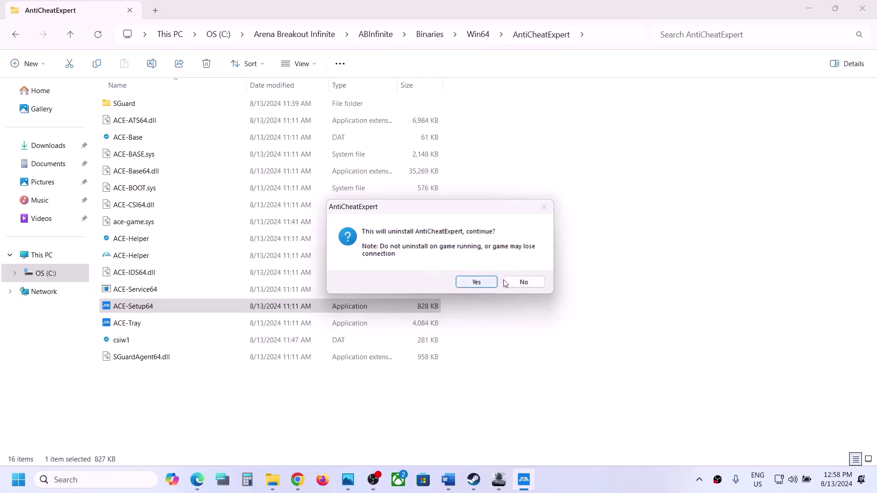
{"action": "left_click", "coordinate": [476, 282]}
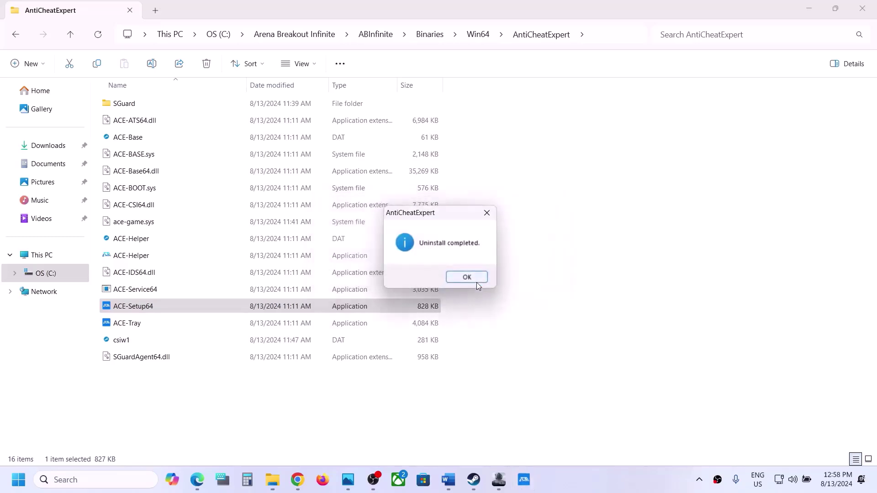
{"action": "left_click", "coordinate": [471, 279]}
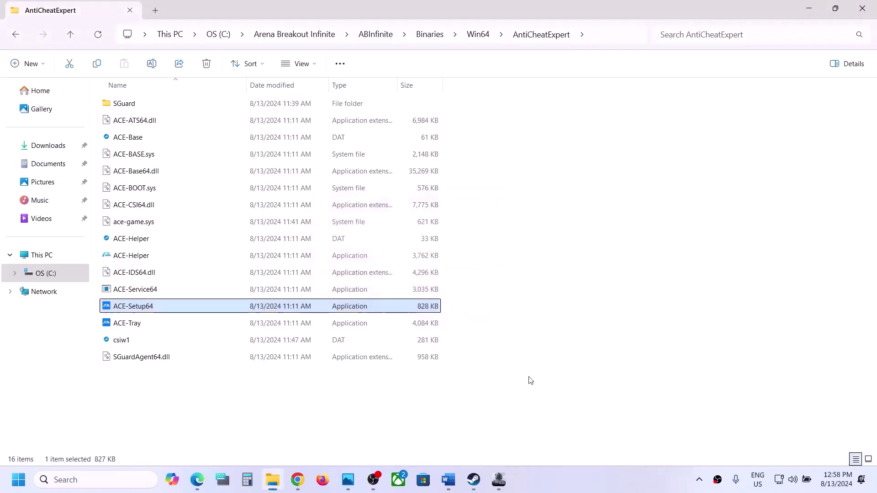
{"action": "left_click", "coordinate": [504, 489]}
{"action": "left_click", "coordinate": [157, 397]}
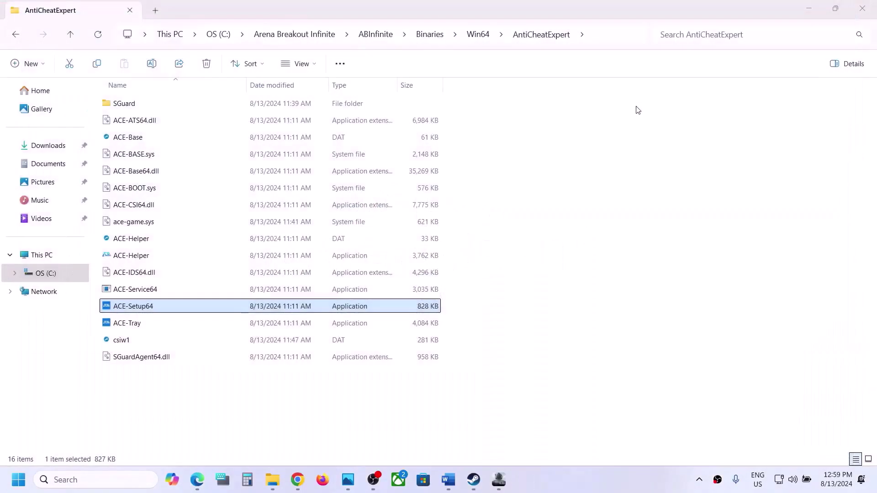
- Switch to the Word document and highlight the Step 4 instruction about backing up and emptying the movies folder
{"action": "left_click", "coordinate": [443, 484]}
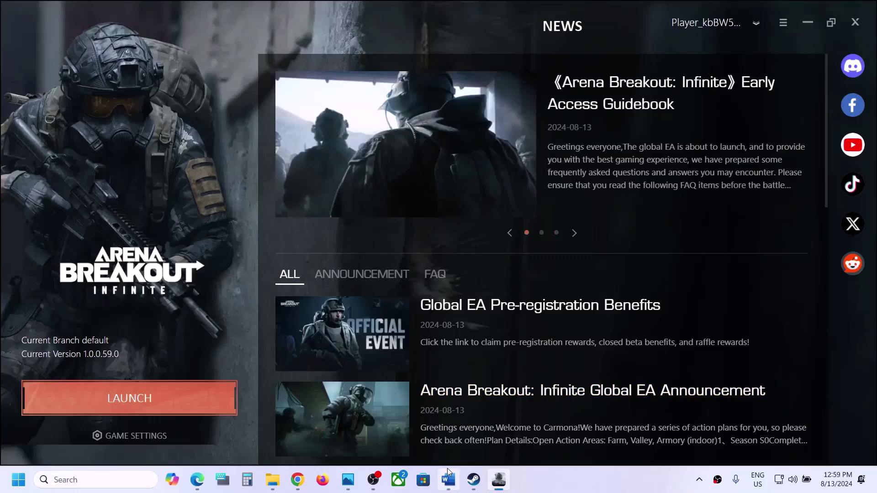
{"action": "left_click", "coordinate": [447, 469]}
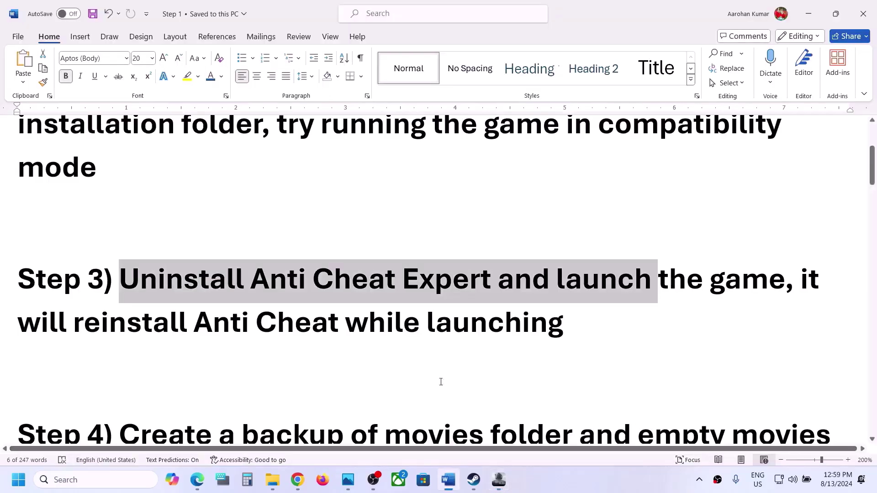
{"action": "scroll", "coordinate": [308, 304], "scroll_direction": "down", "scroll_amount": 4}
{"action": "scroll", "coordinate": [308, 300], "scroll_direction": "up", "scroll_amount": 1}
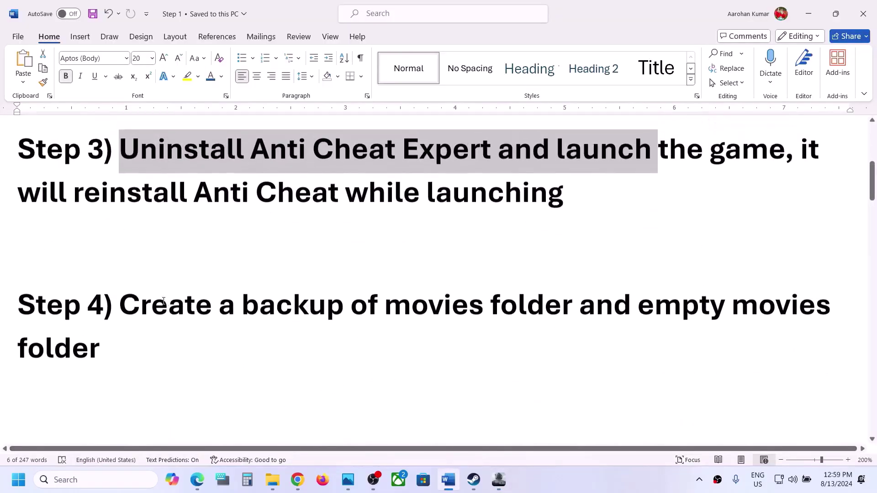
{"action": "left_click_drag", "start_coordinate": [126, 305], "coordinate": [266, 334]}
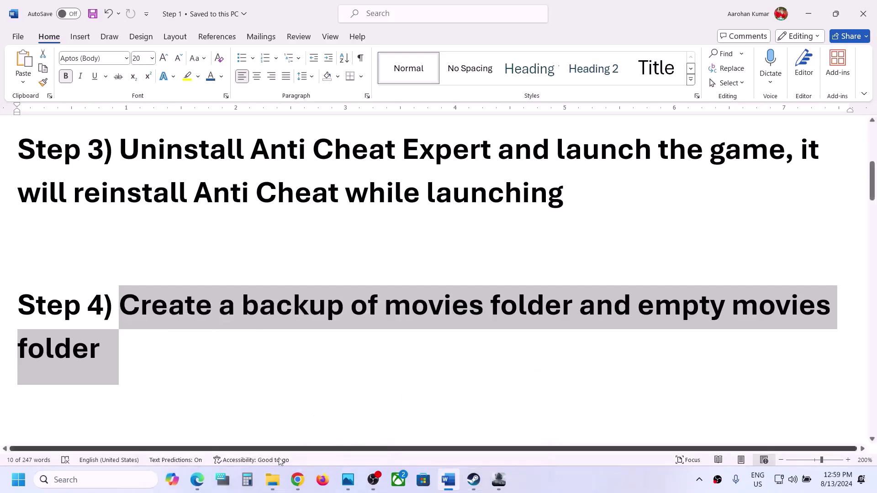
- Switch to File Explorer and open the Movies folder inside Arena Breakout Infinite, ABInfinite, Content
{"action": "mouse_move", "coordinate": [272, 479]}
{"action": "left_click", "coordinate": [328, 429]}
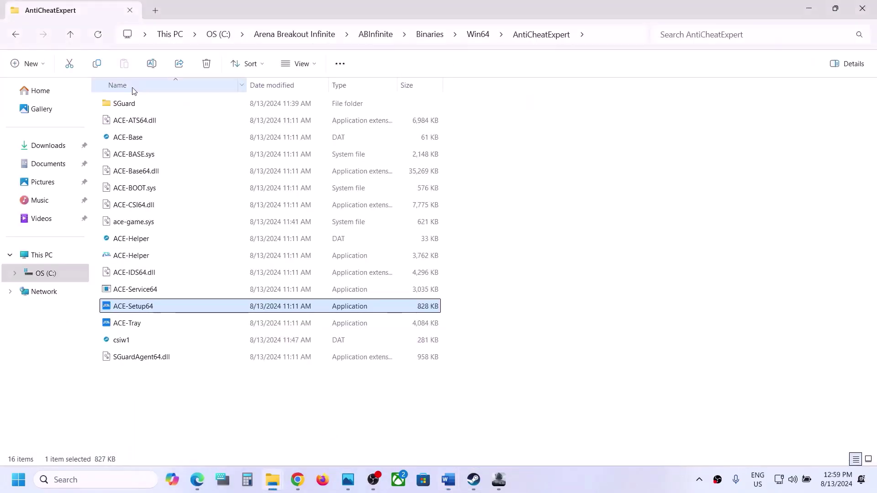
{"action": "left_click", "coordinate": [72, 35]}
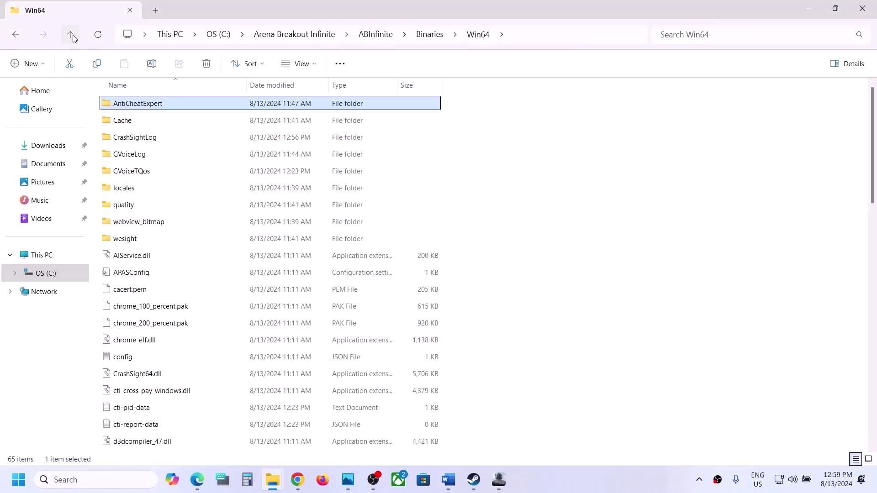
{"action": "left_click", "coordinate": [72, 36]}
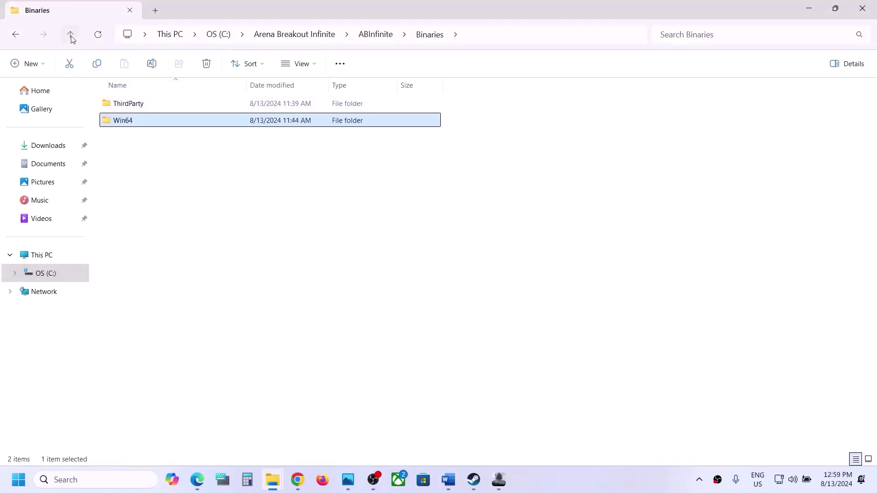
{"action": "left_click", "coordinate": [71, 37]}
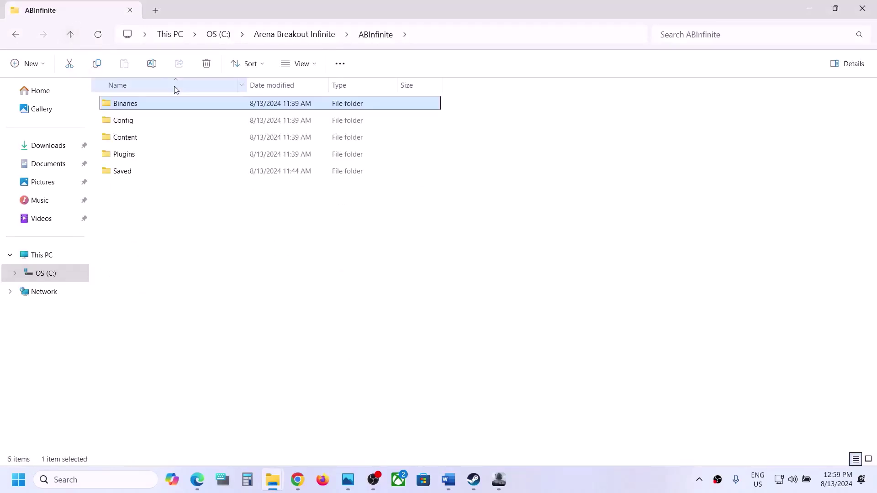
{"action": "left_click", "coordinate": [73, 38]}
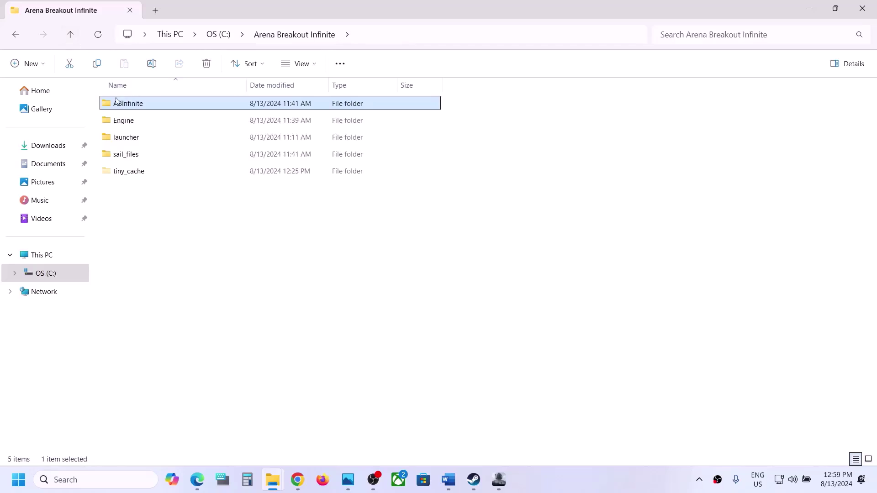
{"action": "double_click", "coordinate": [124, 110]}
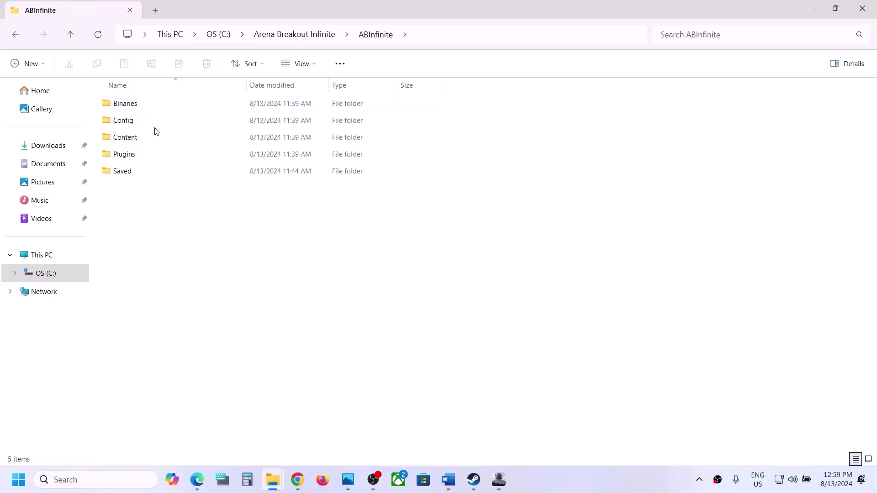
{"action": "double_click", "coordinate": [127, 137]}
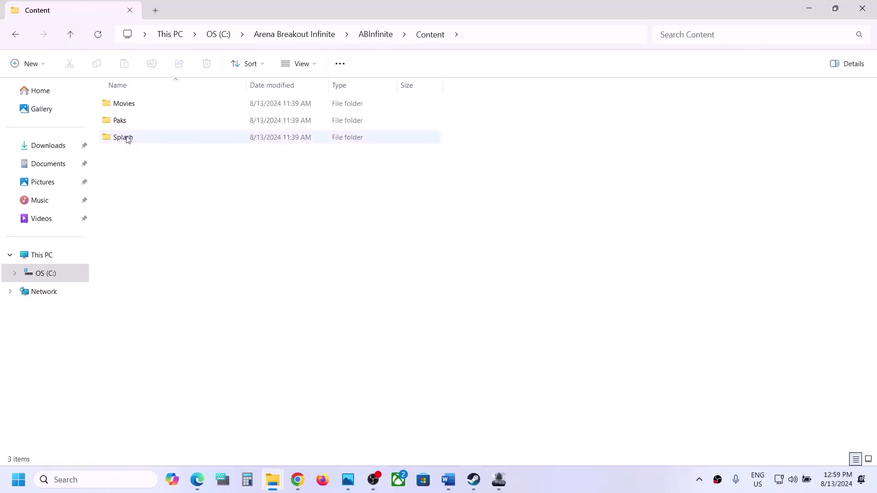
{"action": "left_click", "coordinate": [131, 104]}
{"action": "double_click", "coordinate": [141, 105]}
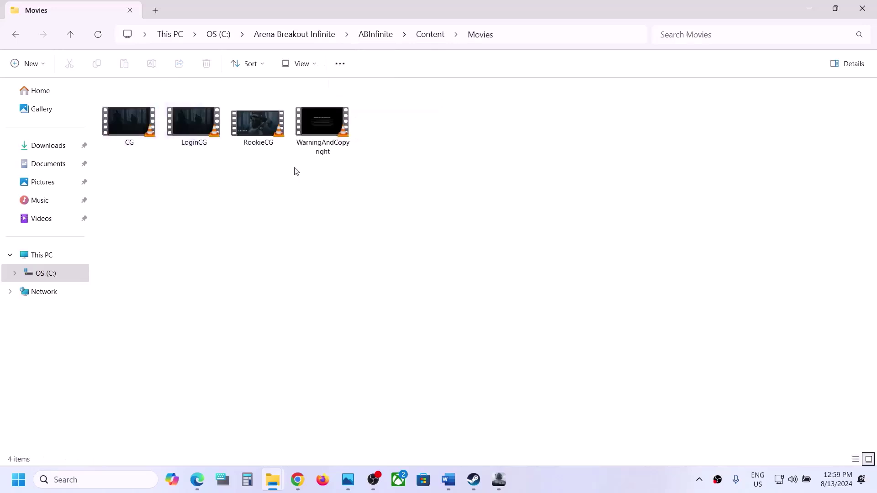
- Copy the CG, LoginCG, RookieCG and WarningAndCopyright videos from the Movies folder for a backup
{"action": "left_click_drag", "start_coordinate": [450, 131], "coordinate": [120, 122]}
{"action": "right_click", "coordinate": [120, 123]}
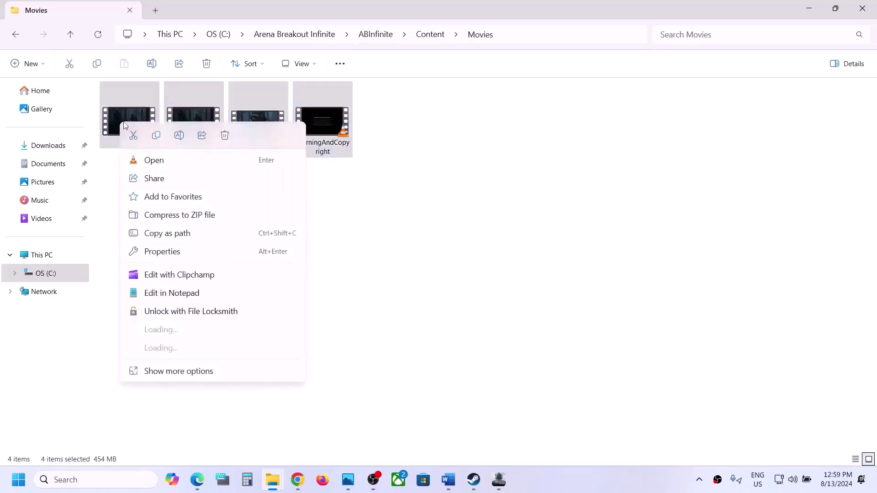
{"action": "left_click", "coordinate": [157, 136]}
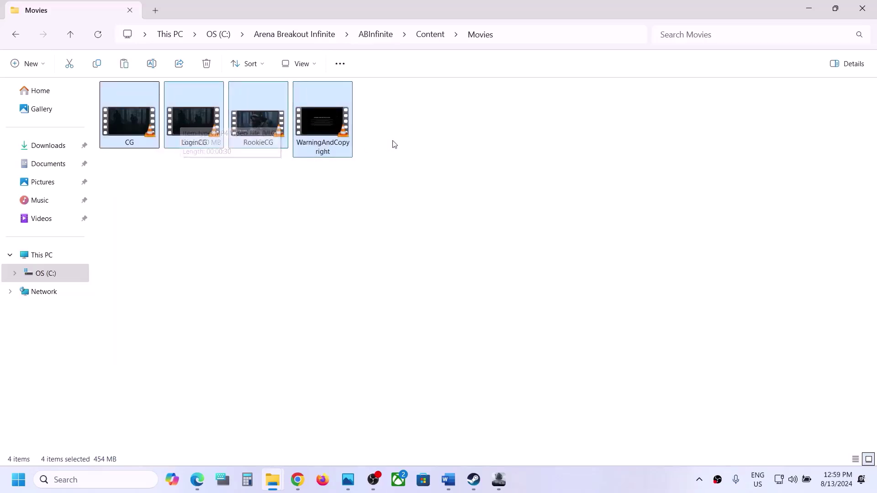
{"action": "left_click", "coordinate": [441, 136]}
{"action": "left_click_drag", "start_coordinate": [441, 135], "coordinate": [137, 133]}
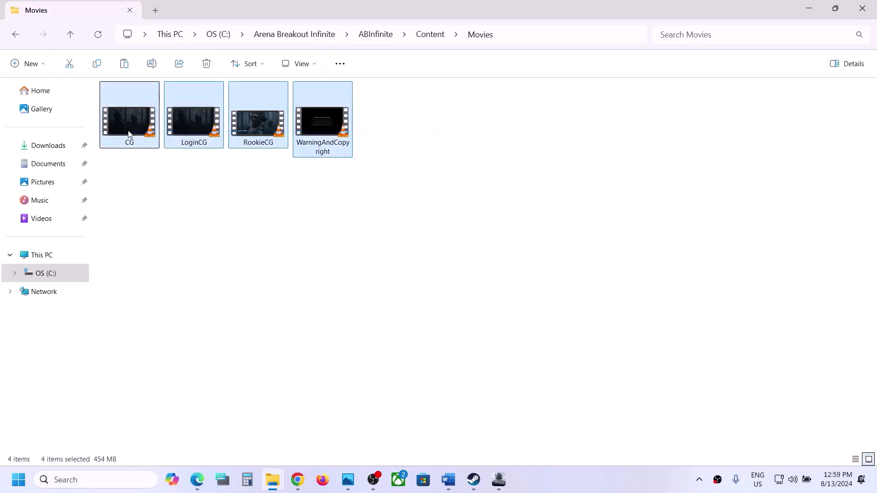
{"action": "right_click", "coordinate": [246, 136]}
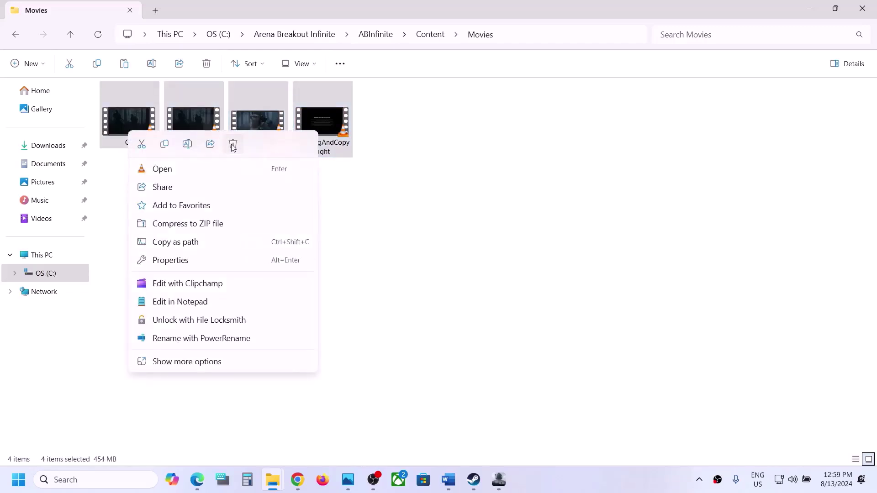
{"action": "left_click", "coordinate": [449, 186]}
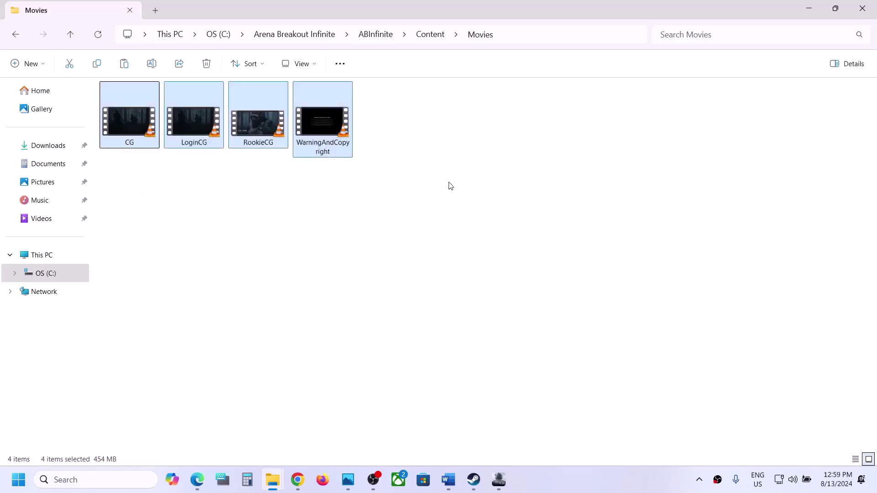
- Switch to the Word document and highlight the Step 5 guidance on antivirus programs and Windows Security controlled folder access
{"action": "left_click", "coordinate": [499, 480]}
{"action": "left_click", "coordinate": [449, 480]}
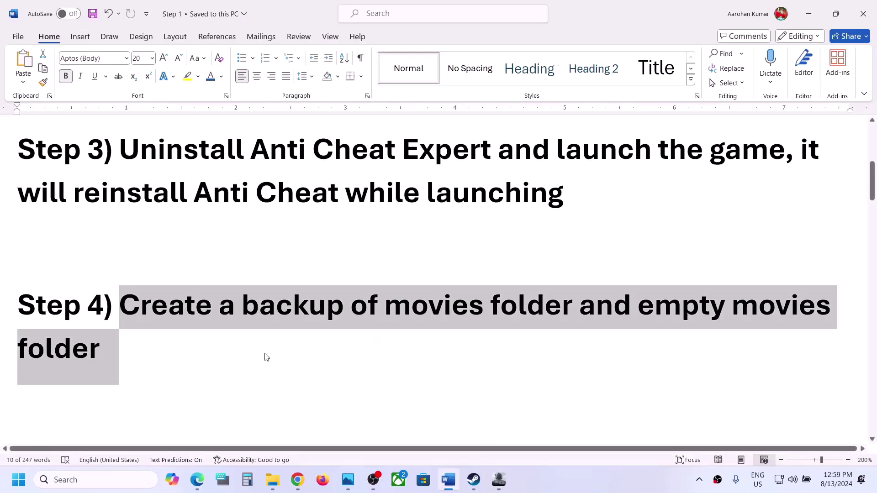
{"action": "scroll", "coordinate": [267, 356], "scroll_direction": "down", "scroll_amount": 5}
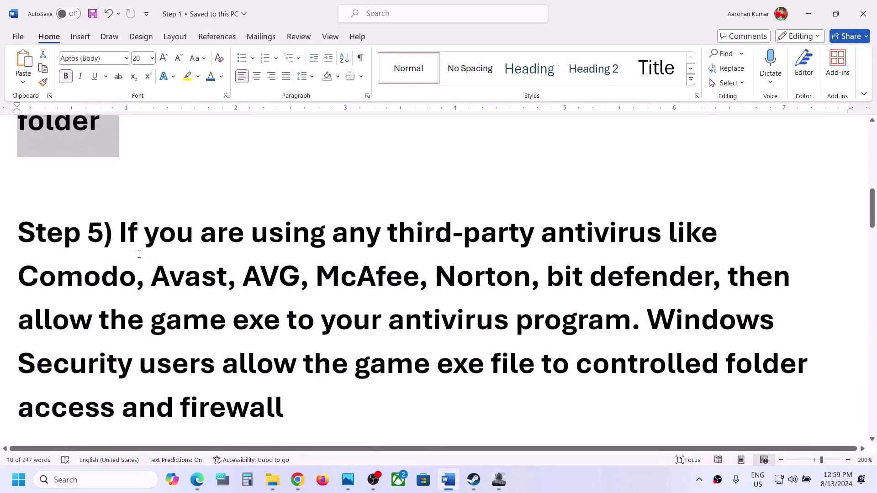
{"action": "left_click_drag", "start_coordinate": [124, 236], "coordinate": [313, 315]}
{"action": "left_click", "coordinate": [313, 308]}
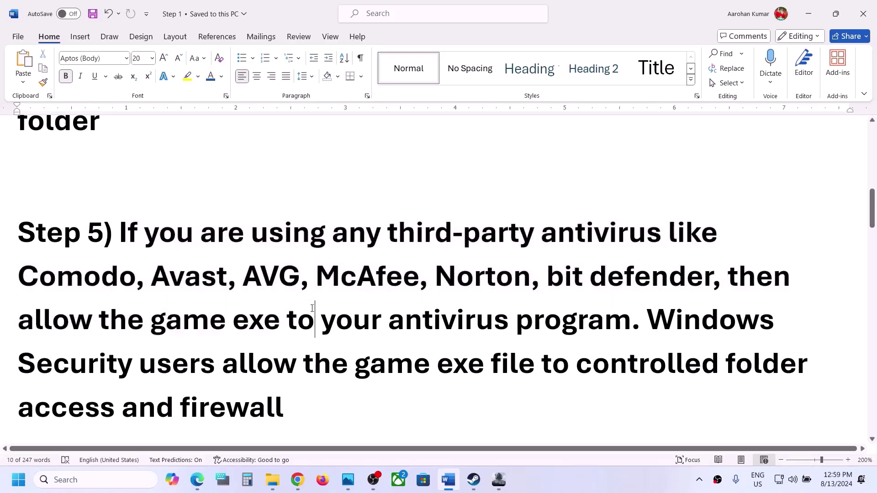
{"action": "left_click_drag", "start_coordinate": [421, 326], "coordinate": [621, 322]}
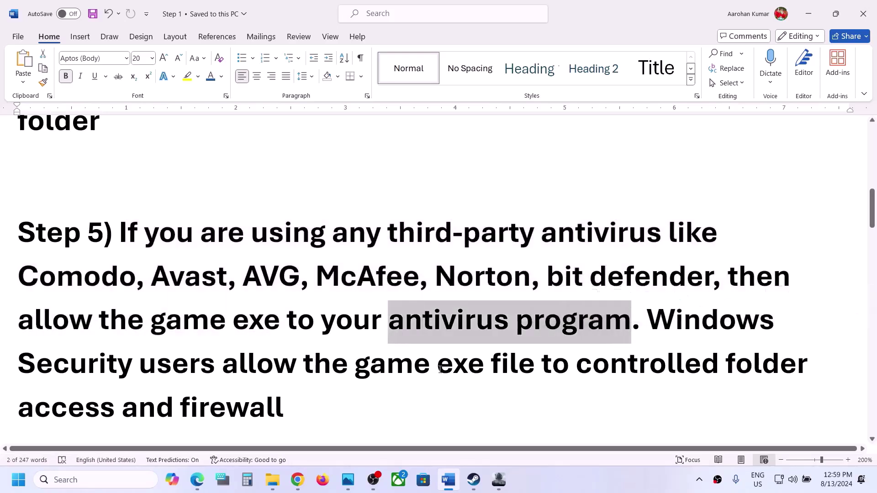
{"action": "scroll", "coordinate": [427, 382], "scroll_direction": "down", "scroll_amount": 1}
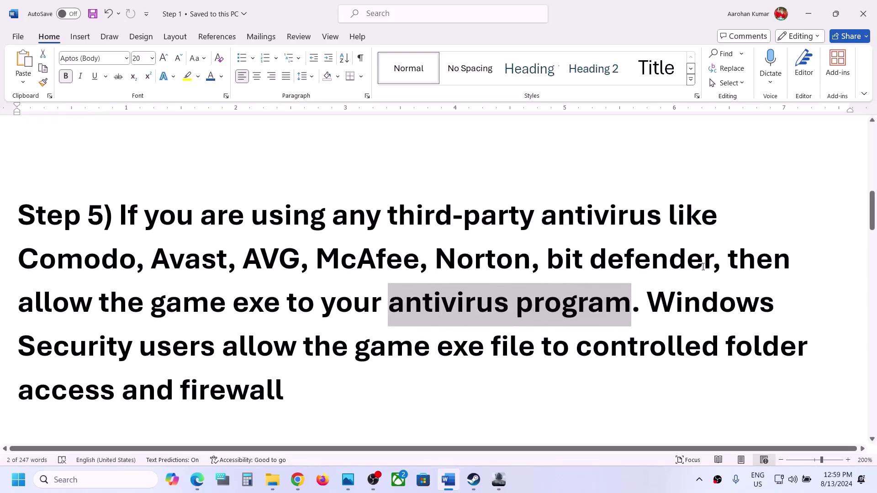
{"action": "left_click_drag", "start_coordinate": [648, 297], "coordinate": [706, 354]}
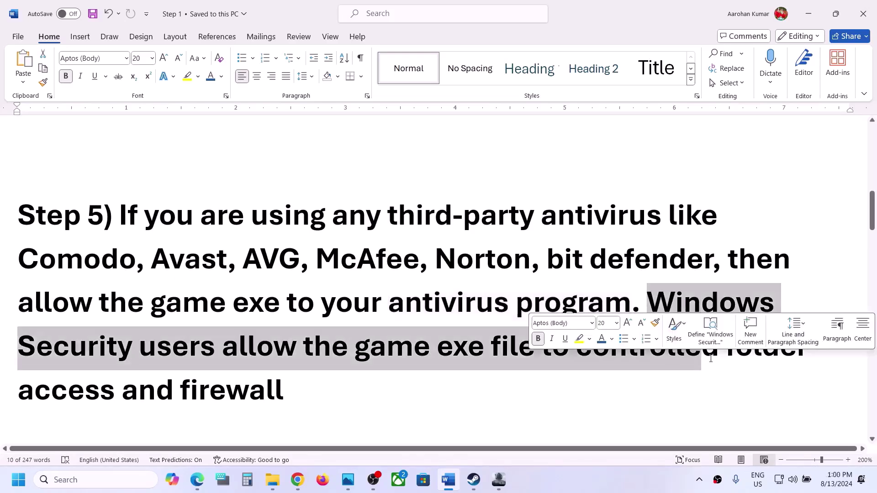
- Open Windows Settings and go through Privacy & security and Windows Security to Virus & threat protection
{"action": "key", "text": "super+i"}
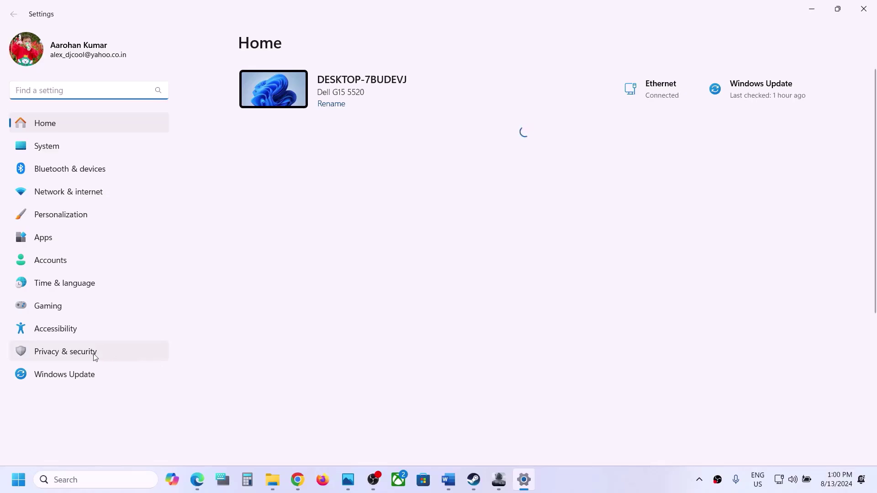
{"action": "left_click", "coordinate": [110, 352]}
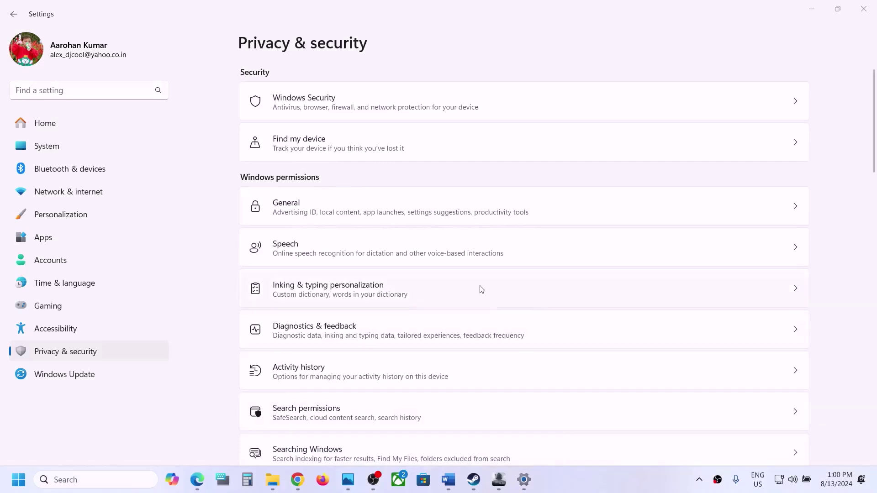
{"action": "left_click", "coordinate": [331, 106]}
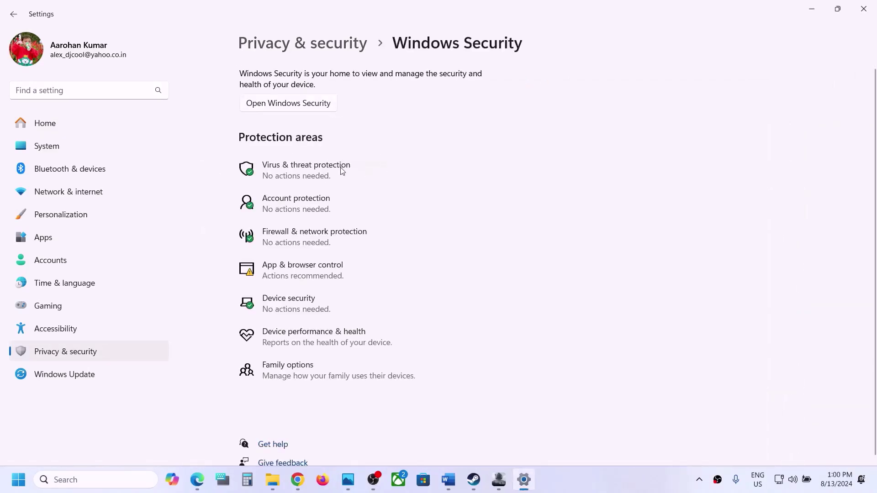
{"action": "left_click", "coordinate": [343, 171]}
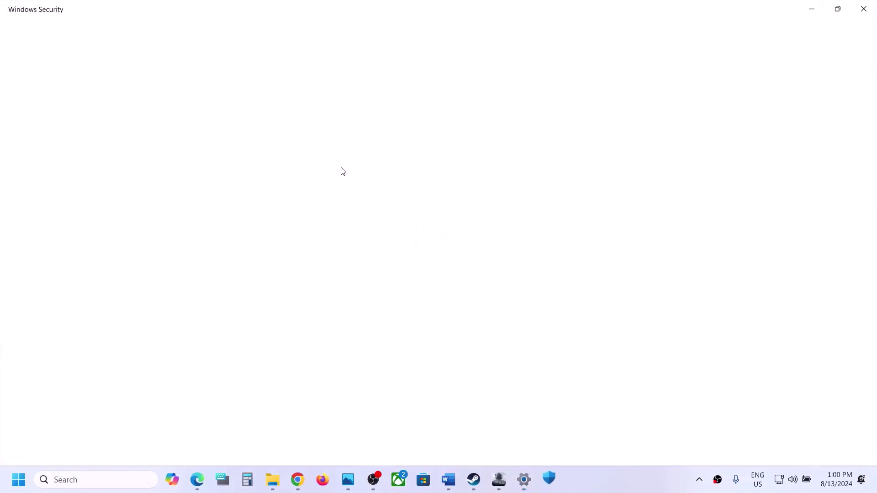
- Open the ransomware protection settings and go to the list of apps allowed through Controlled folder access
{"action": "scroll", "coordinate": [345, 308], "scroll_direction": "down", "scroll_amount": 3}
{"action": "scroll", "coordinate": [284, 418], "scroll_direction": "up", "scroll_amount": 1}
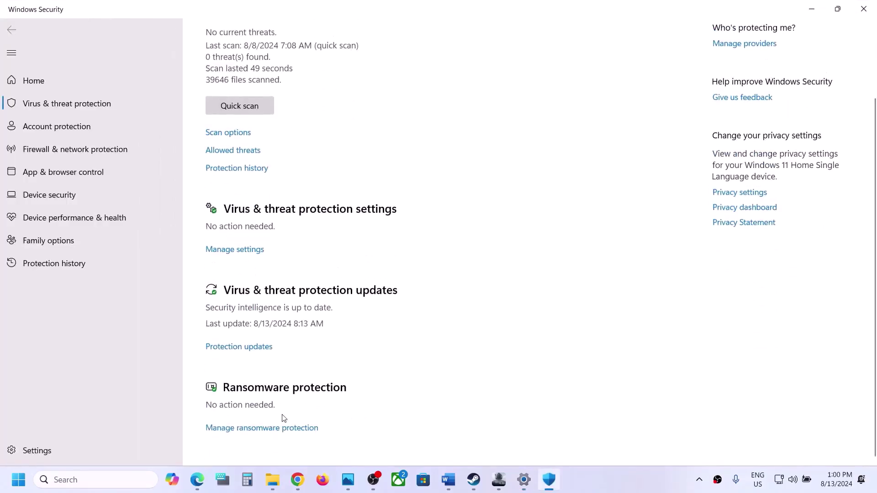
{"action": "left_click", "coordinate": [281, 430]}
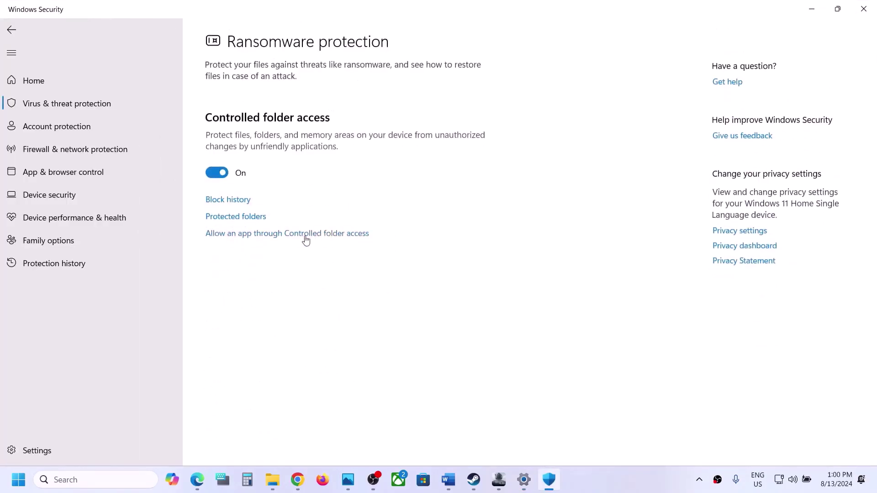
{"action": "left_click", "coordinate": [282, 236]}
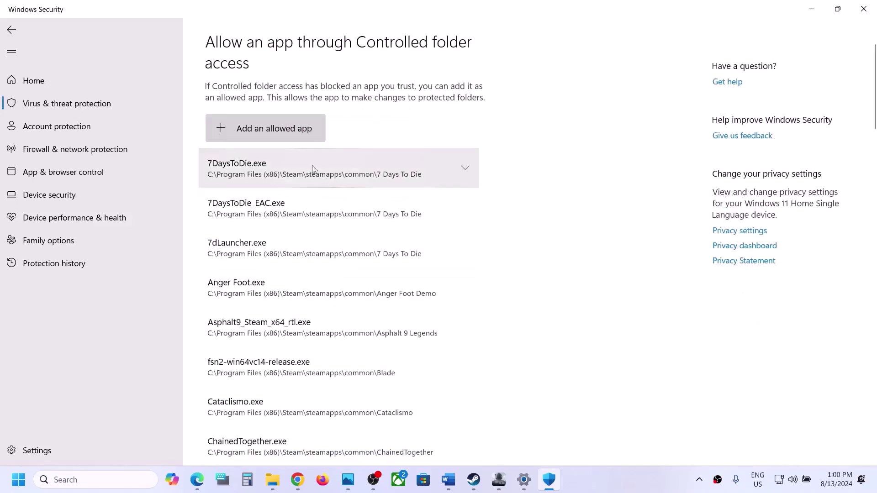
- Add UAGame from C:\Arena Breakout Infinite\ABInfinite\Binaries\Win64 as an app allowed through Controlled folder access
{"action": "left_click", "coordinate": [280, 130]}
{"action": "left_click", "coordinate": [267, 173]}
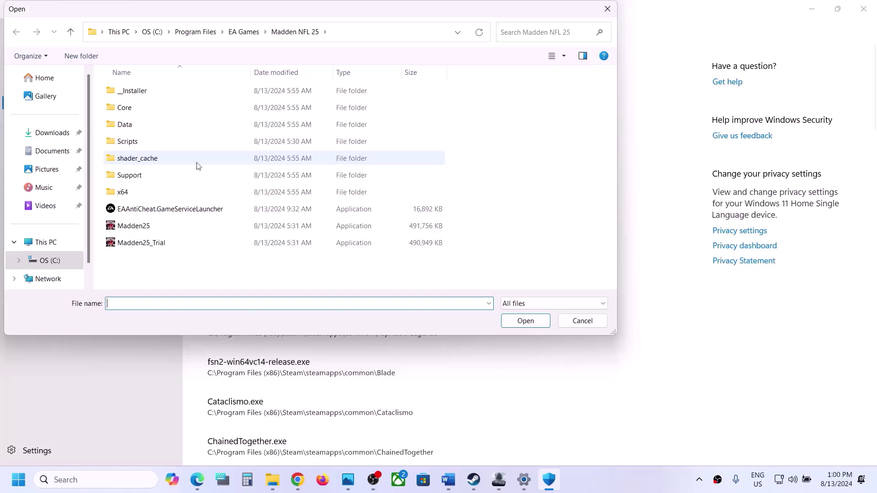
{"action": "left_click", "coordinate": [58, 245]}
{"action": "left_click", "coordinate": [221, 107]}
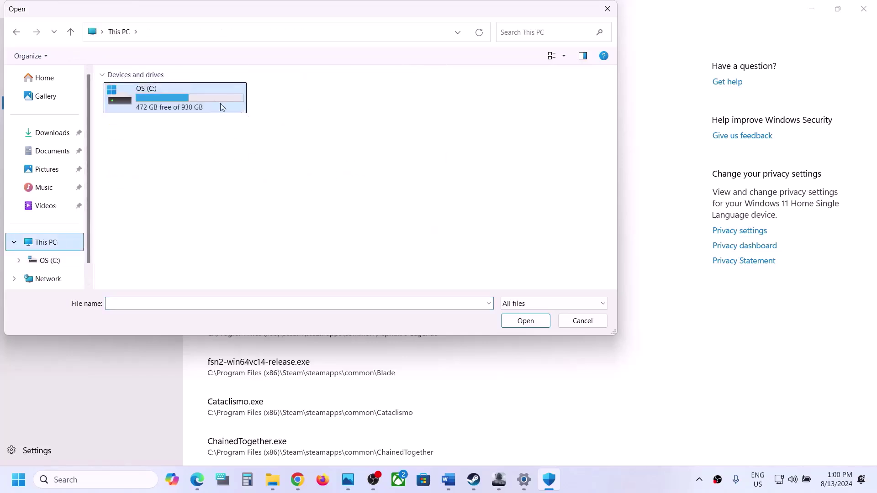
{"action": "double_click", "coordinate": [186, 105]}
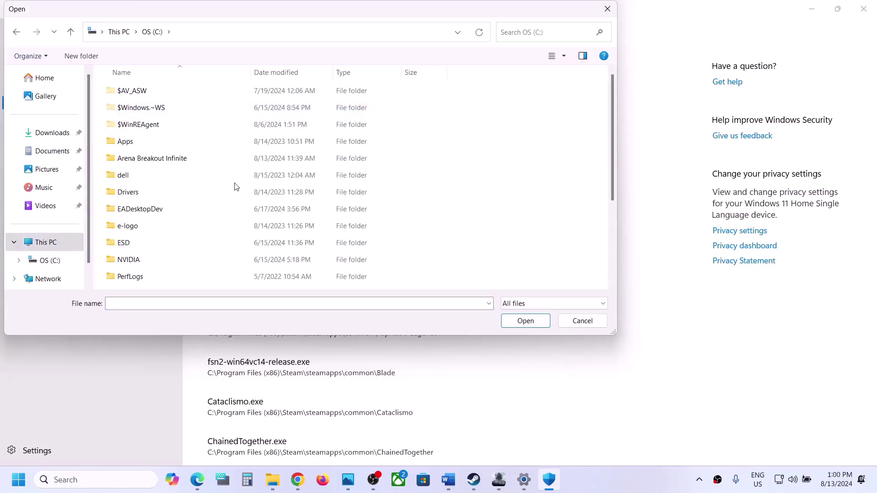
{"action": "double_click", "coordinate": [190, 161]}
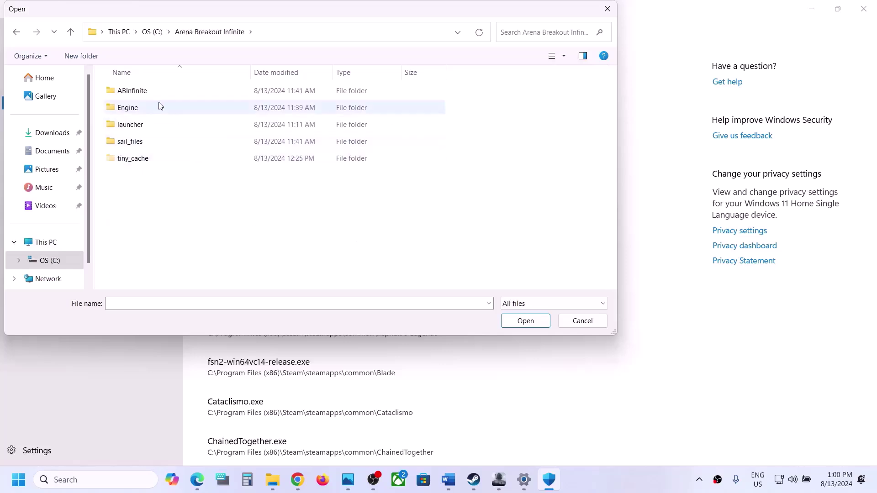
{"action": "double_click", "coordinate": [140, 95]}
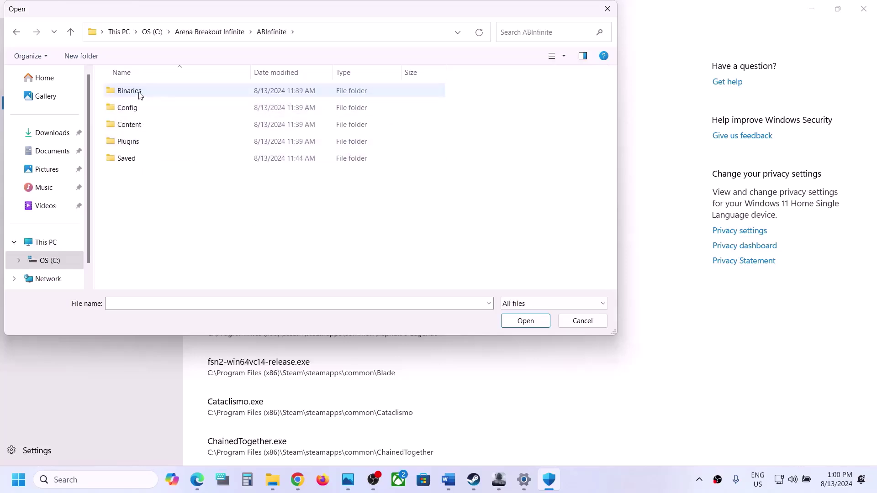
{"action": "double_click", "coordinate": [142, 96]}
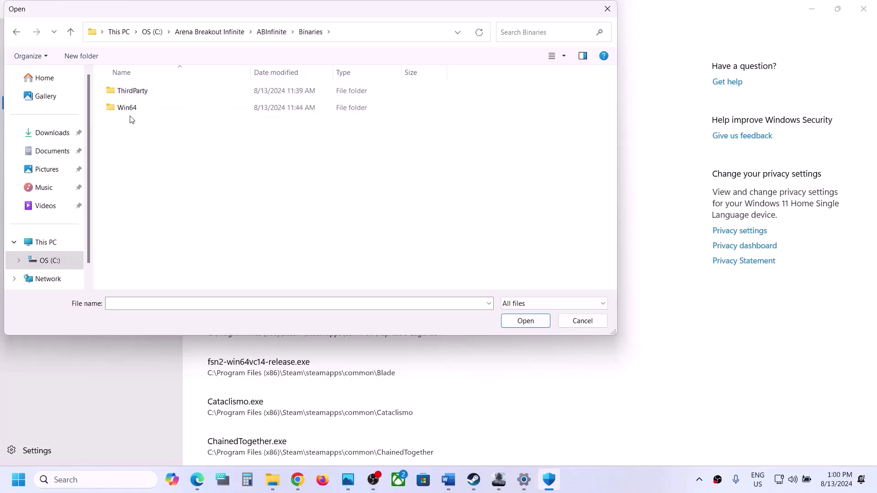
{"action": "double_click", "coordinate": [131, 112]}
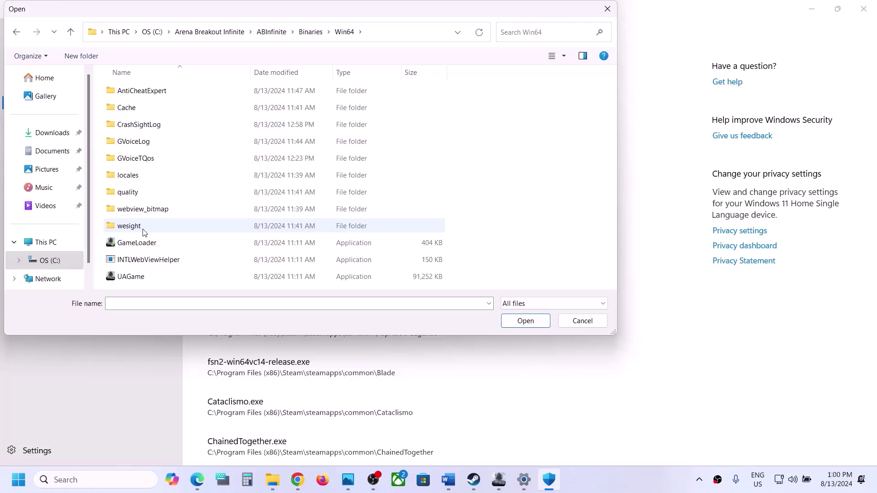
{"action": "left_click", "coordinate": [134, 275]}
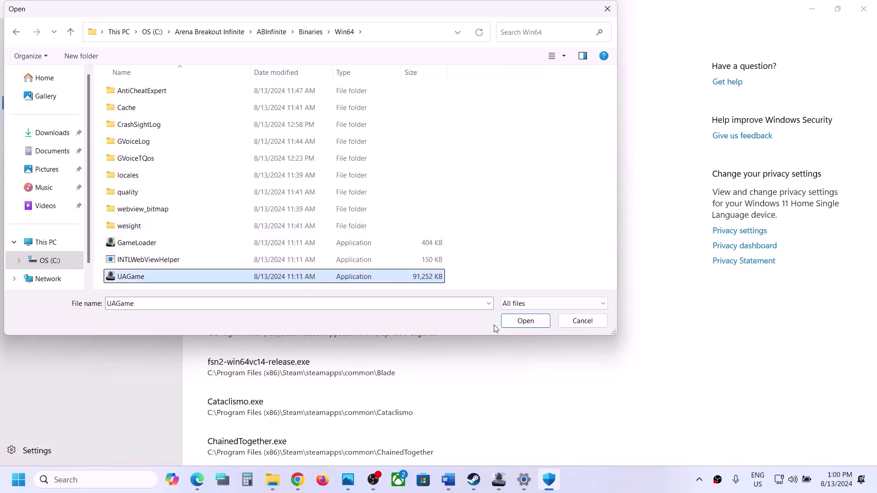
{"action": "left_click", "coordinate": [525, 321]}
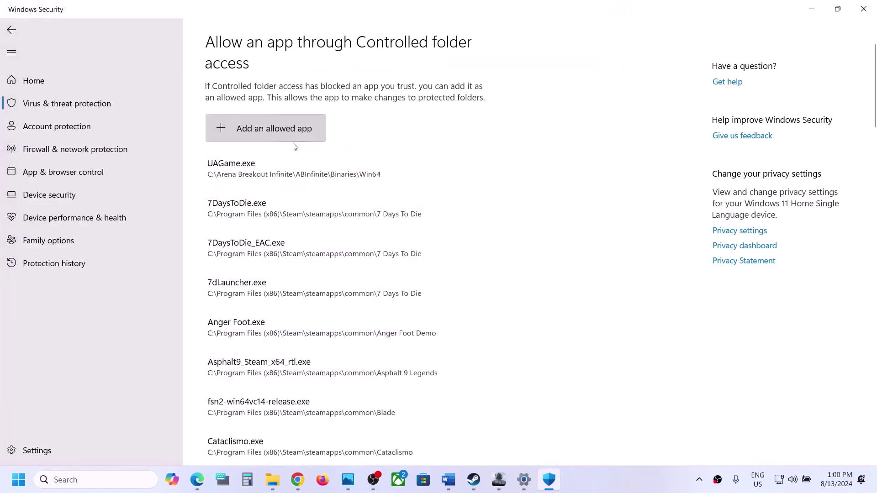
- Add GameLoader from the same Win64 folder as another app allowed through Controlled folder access
{"action": "left_click", "coordinate": [274, 128]}
{"action": "left_click", "coordinate": [261, 172]}
{"action": "left_click", "coordinate": [137, 244]}
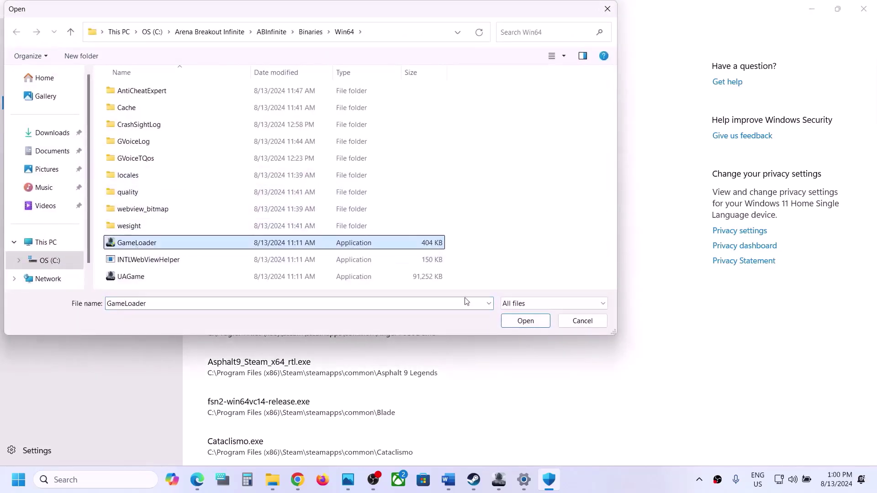
{"action": "left_click", "coordinate": [526, 321]}
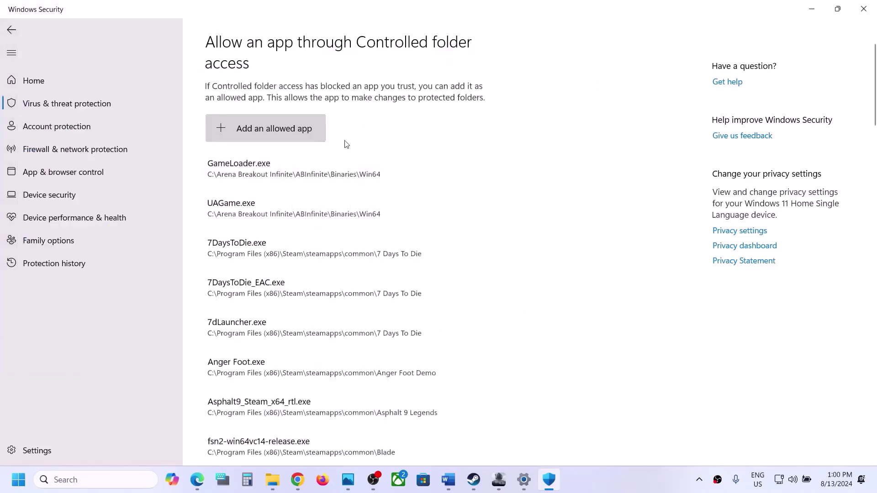
{"action": "left_click", "coordinate": [289, 130]}
{"action": "left_click", "coordinate": [268, 177]}
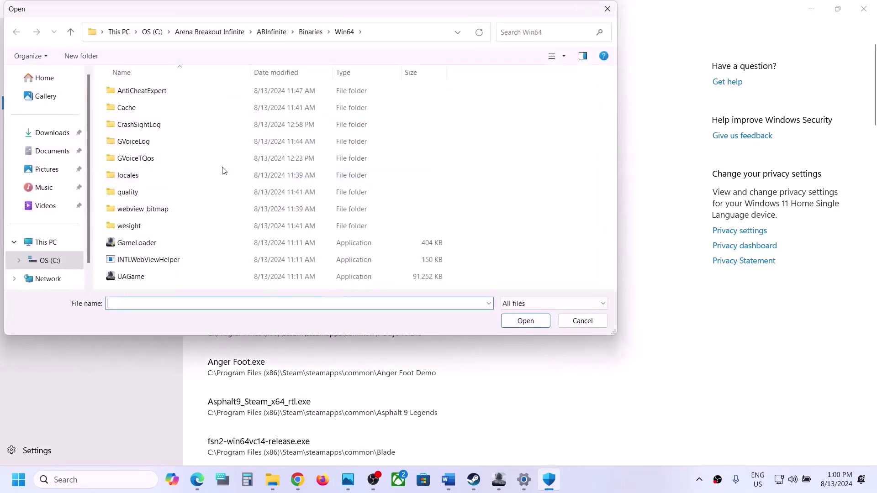
{"action": "left_click", "coordinate": [72, 32]}
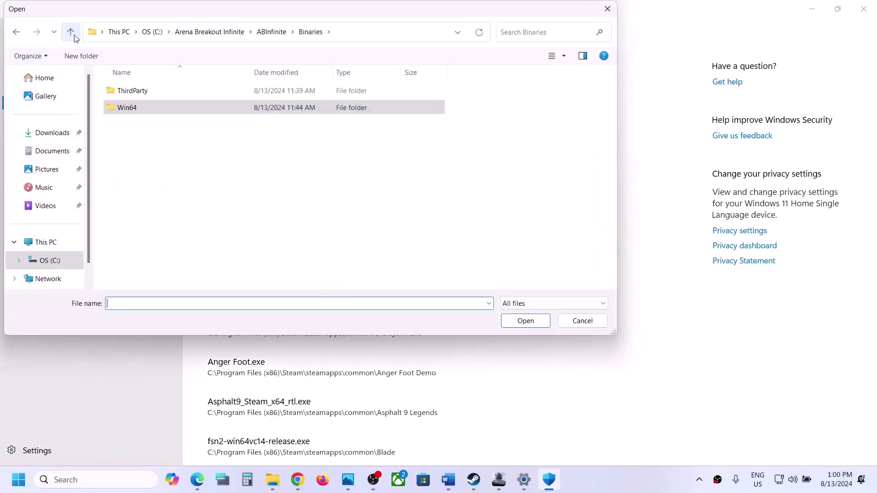
{"action": "left_click", "coordinate": [74, 36]}
{"action": "left_click", "coordinate": [74, 36]}
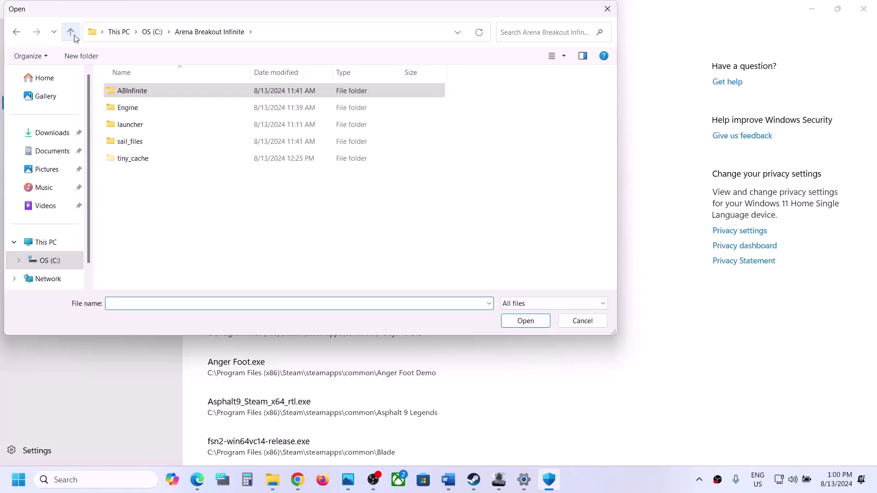
{"action": "double_click", "coordinate": [130, 108]}
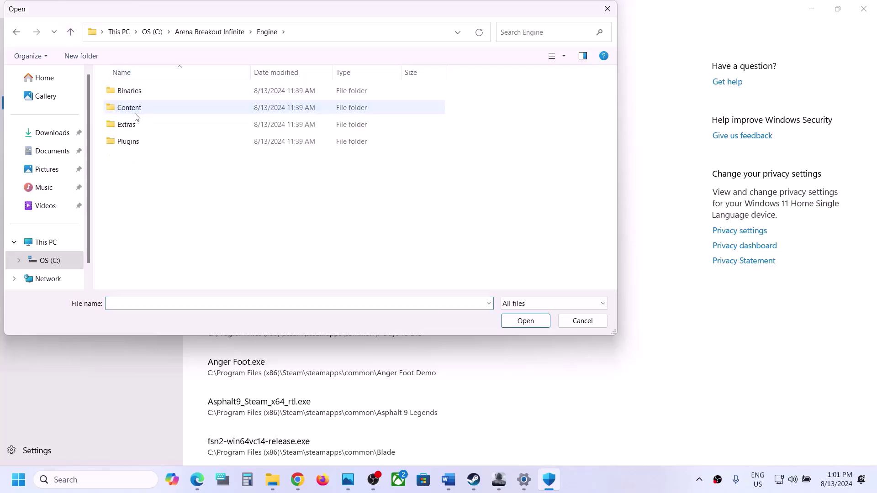
{"action": "double_click", "coordinate": [136, 92]}
{"action": "left_click", "coordinate": [133, 95]}
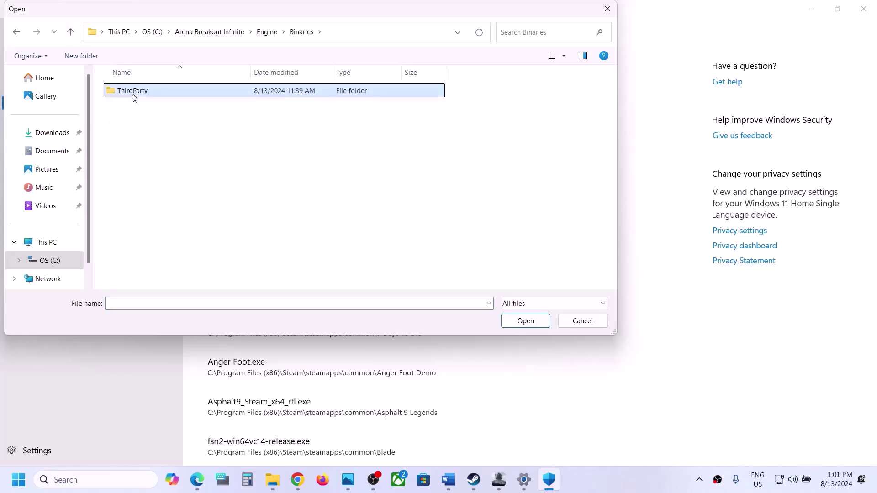
{"action": "left_click", "coordinate": [70, 32]}
{"action": "left_click", "coordinate": [71, 32]}
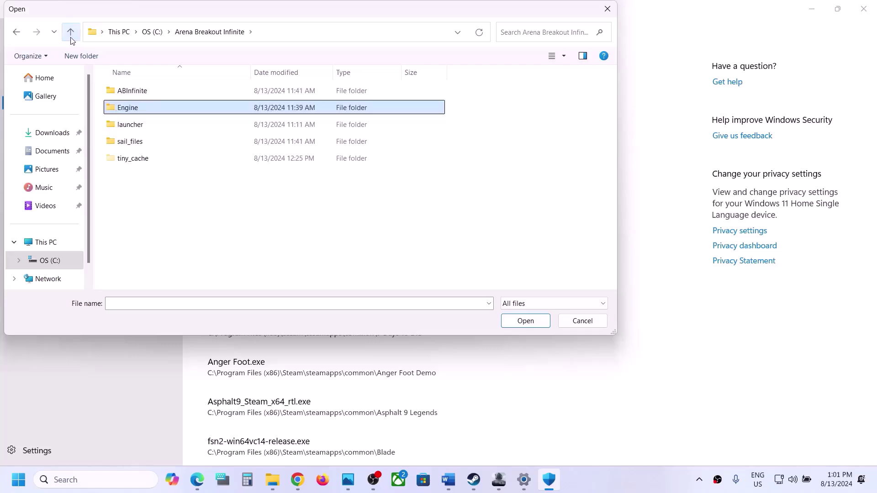
{"action": "left_click", "coordinate": [70, 32]}
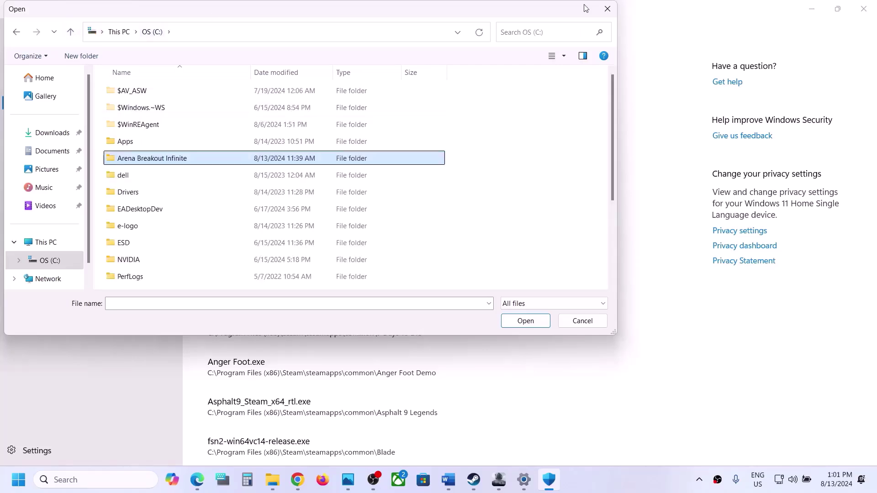
{"action": "left_click", "coordinate": [608, 8]}
- Switch to Control Panel and open the allowed apps list of Windows Defender Firewall under System and Security
{"action": "left_click", "coordinate": [125, 481]}
{"action": "type", "text": "c"}
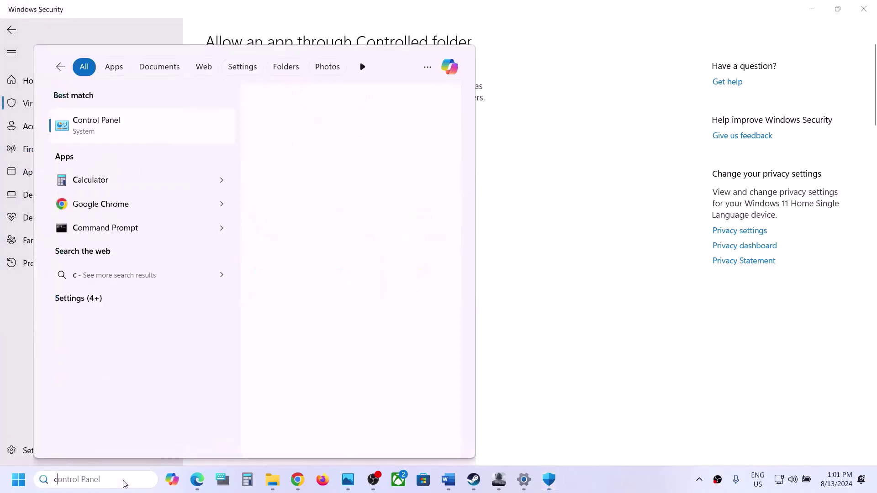
{"action": "type", "text": "ontrol"}
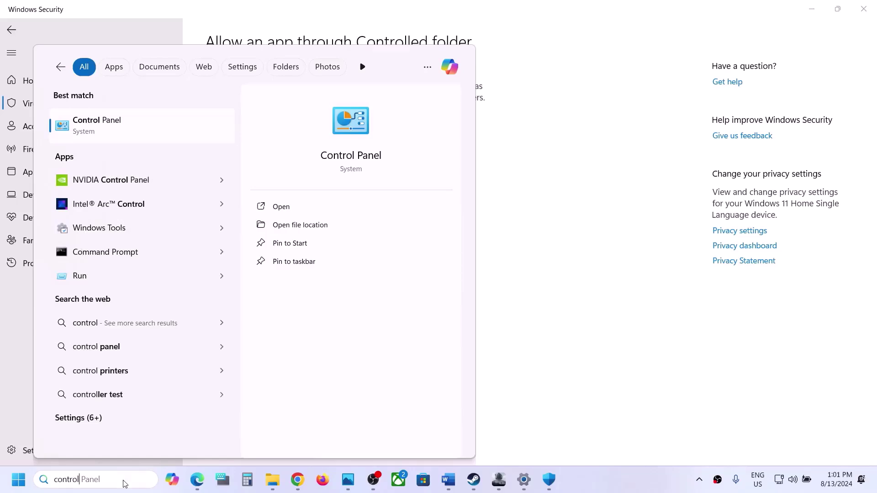
{"action": "key", "text": "Return"}
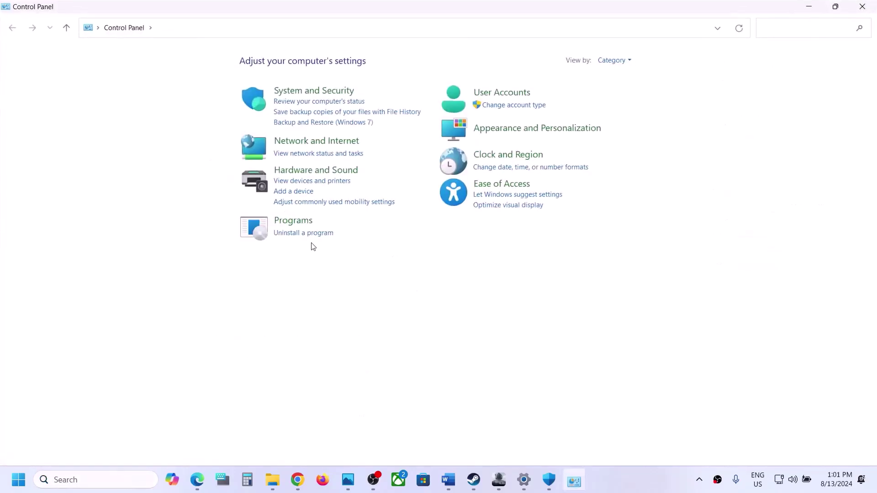
{"action": "left_click", "coordinate": [322, 90]}
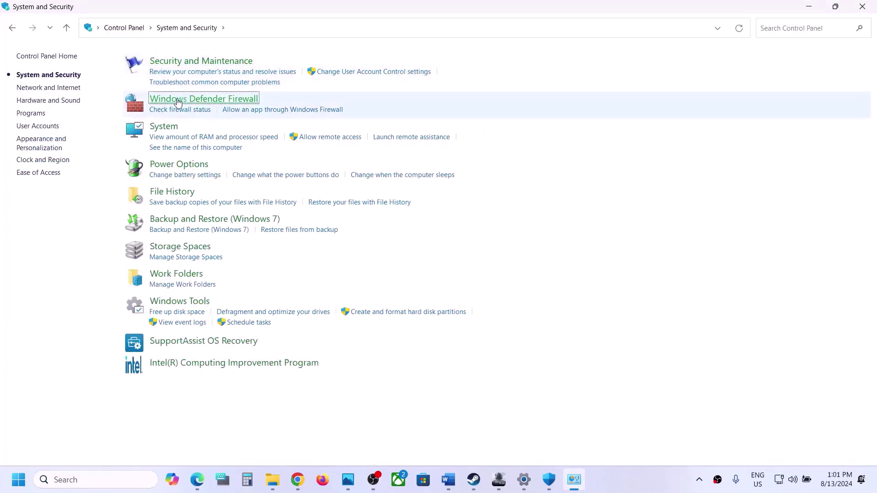
{"action": "left_click", "coordinate": [178, 99]}
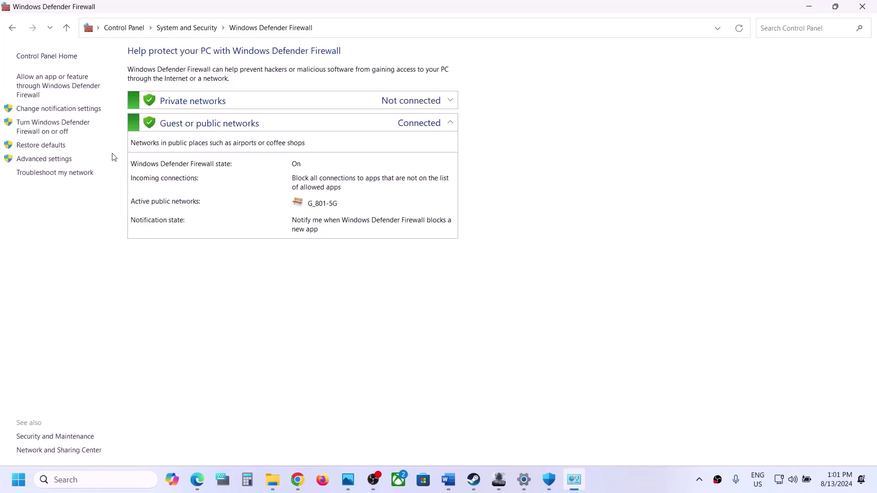
{"action": "left_click", "coordinate": [70, 89]}
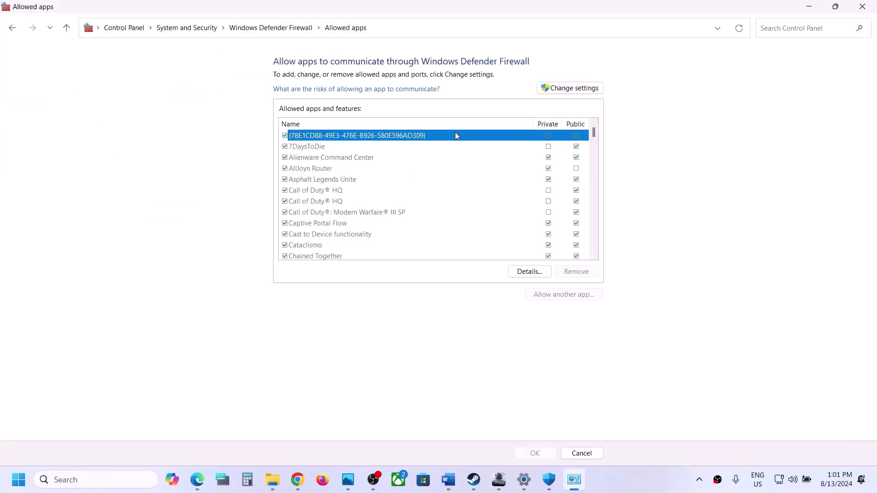
- Unlock the firewall's allowed apps settings and browse for another app in C:\Arena Breakout Infinite\ABInfinite\Binaries\Win64
{"action": "left_click", "coordinate": [591, 88]}
{"action": "left_click", "coordinate": [563, 296]}
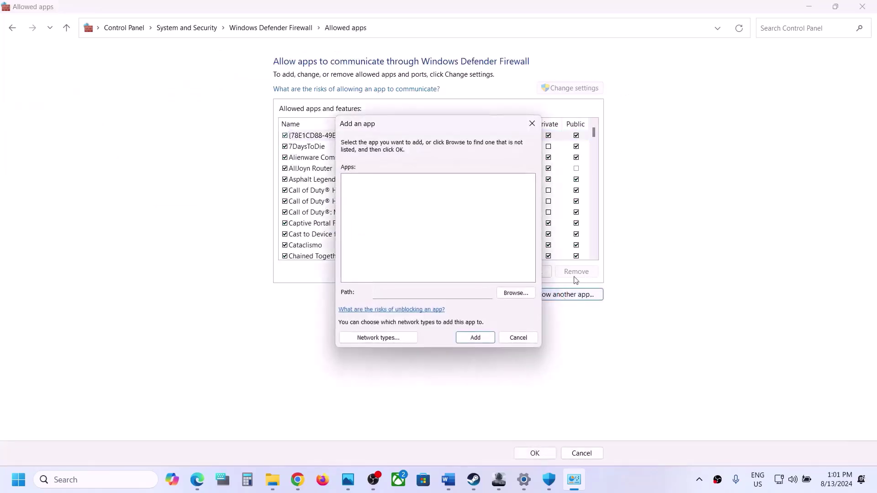
{"action": "left_click", "coordinate": [520, 297]}
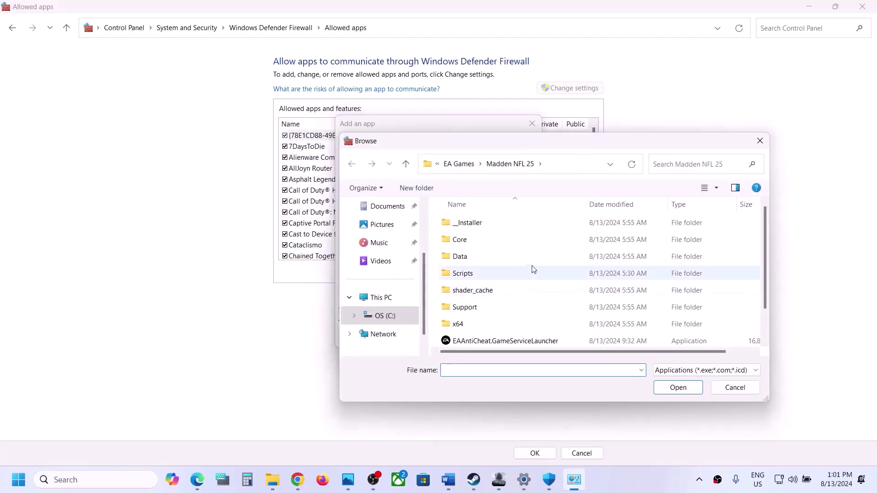
{"action": "left_click", "coordinate": [385, 315]}
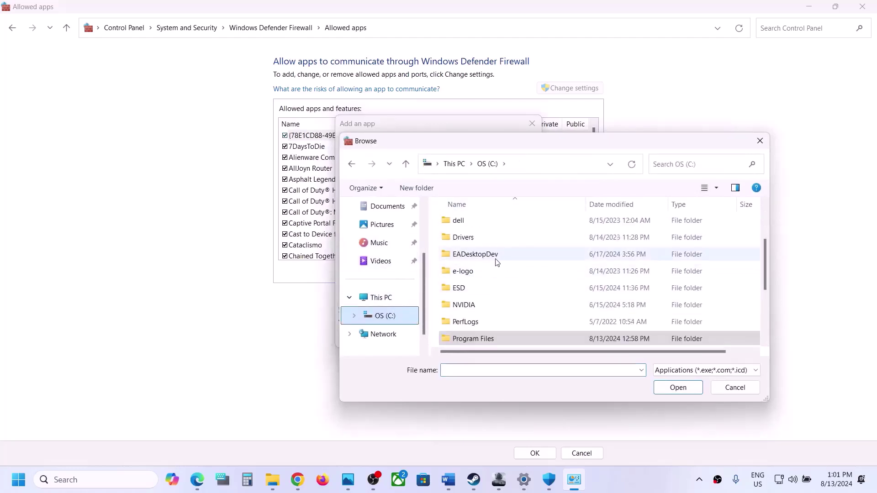
{"action": "scroll", "coordinate": [485, 288], "scroll_direction": "up", "scroll_amount": 2}
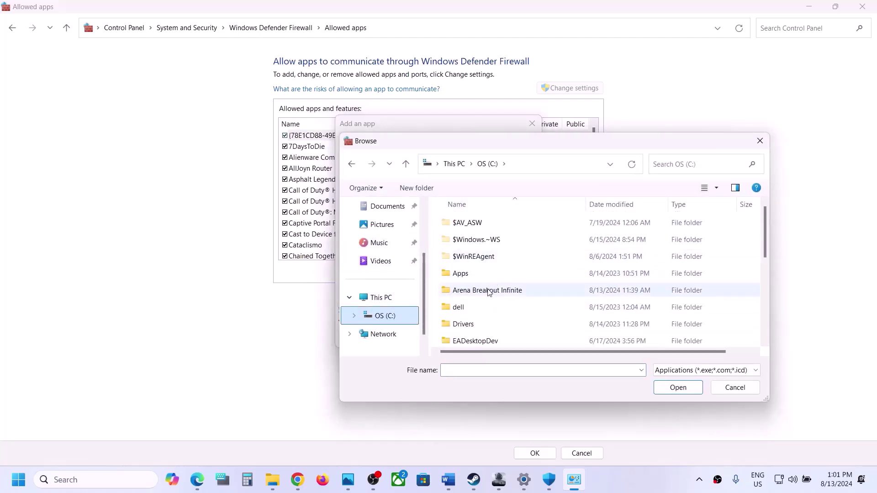
{"action": "left_click", "coordinate": [489, 292]}
{"action": "double_click", "coordinate": [489, 291]}
{"action": "double_click", "coordinate": [466, 224]}
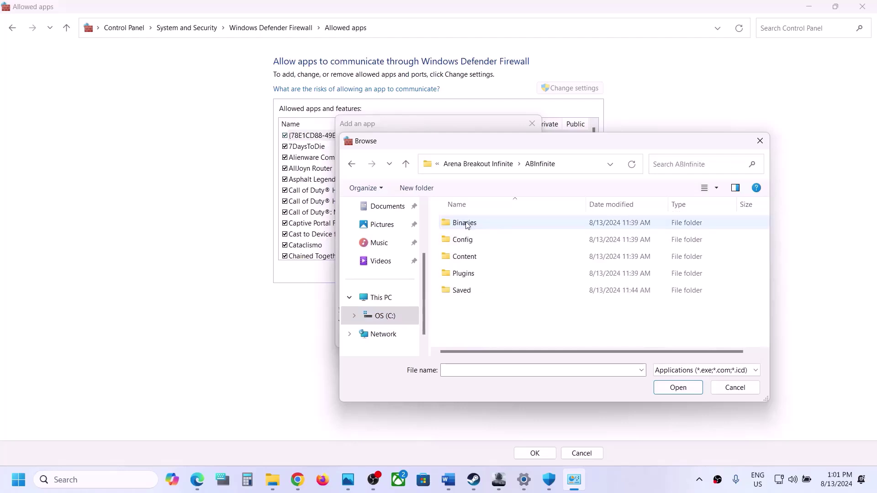
{"action": "double_click", "coordinate": [466, 223]}
{"action": "double_click", "coordinate": [469, 239]}
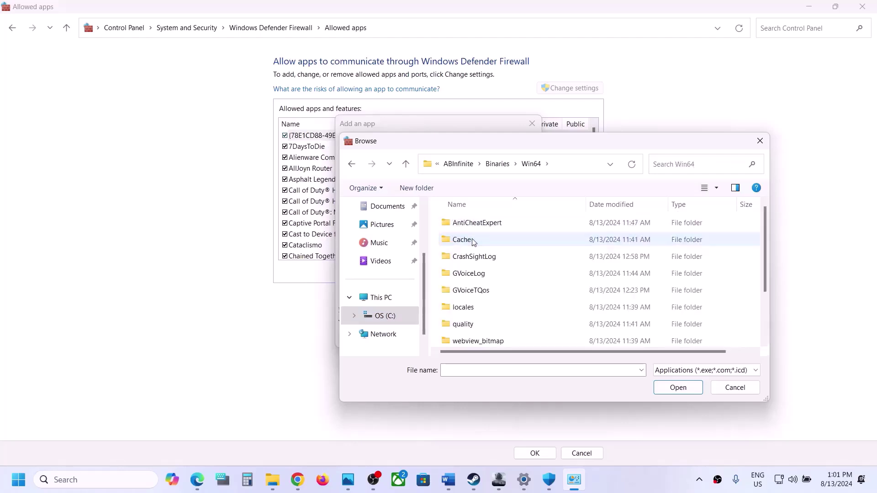
- Add UAGame from the Win64 folder to the apps allowed through Windows Defender Firewall
{"action": "scroll", "coordinate": [495, 296], "scroll_direction": "down", "scroll_amount": 2}
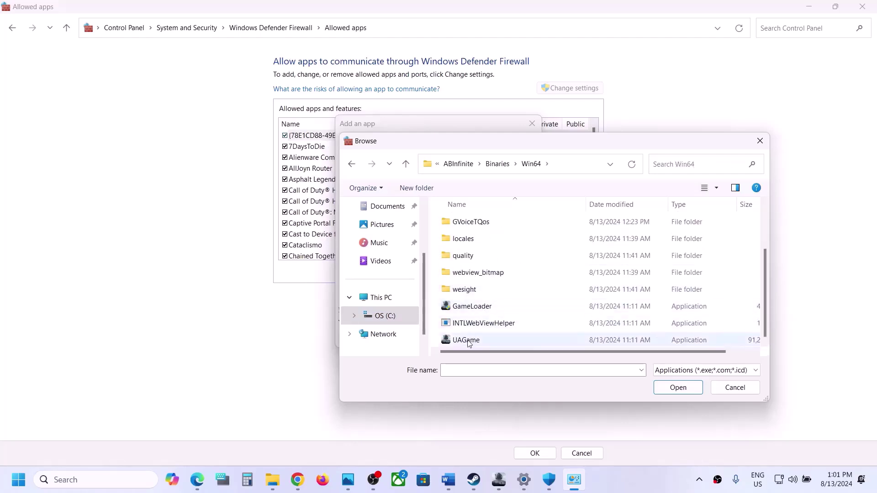
{"action": "left_click", "coordinate": [468, 341]}
{"action": "left_click", "coordinate": [678, 389]}
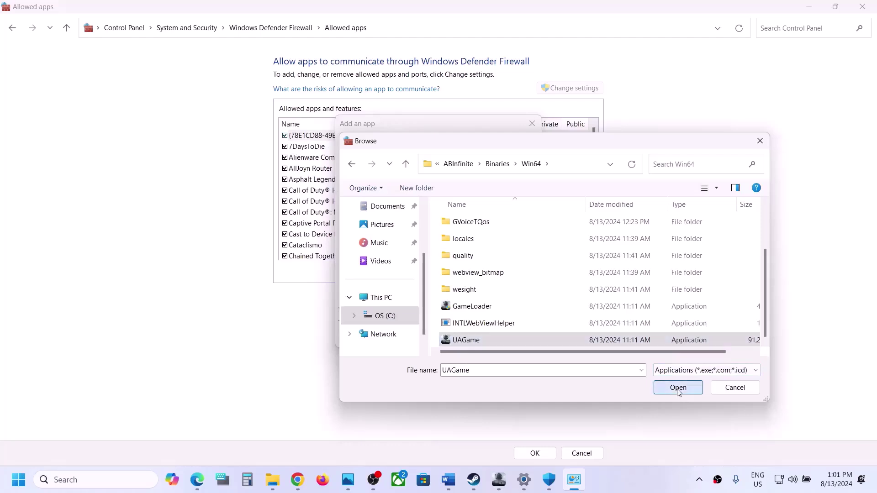
{"action": "left_click", "coordinate": [478, 338]}
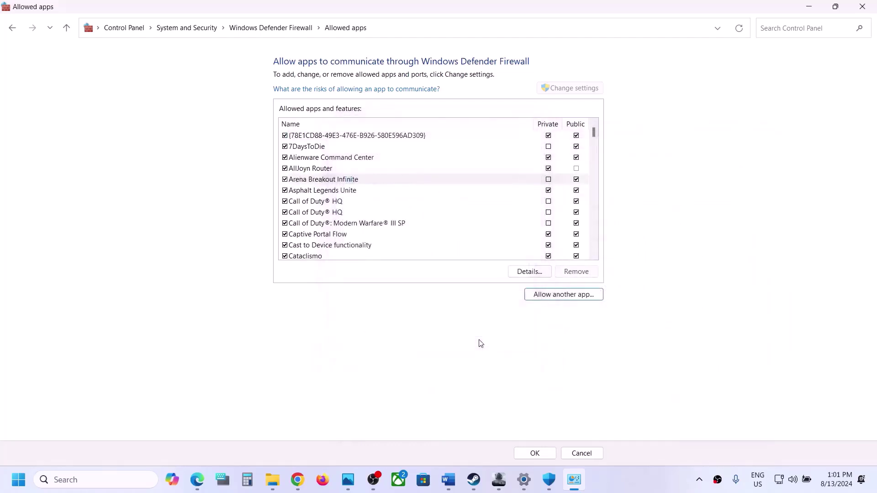
- Add GameLoader from the same Win64 folder as another app allowed through the firewall
{"action": "left_click", "coordinate": [572, 298]}
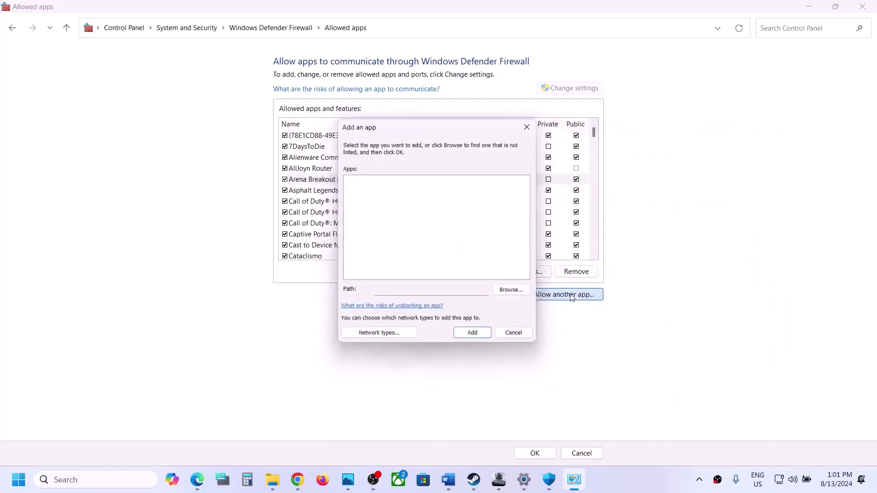
{"action": "left_click", "coordinate": [516, 295]}
{"action": "scroll", "coordinate": [510, 311], "scroll_direction": "down", "scroll_amount": 1}
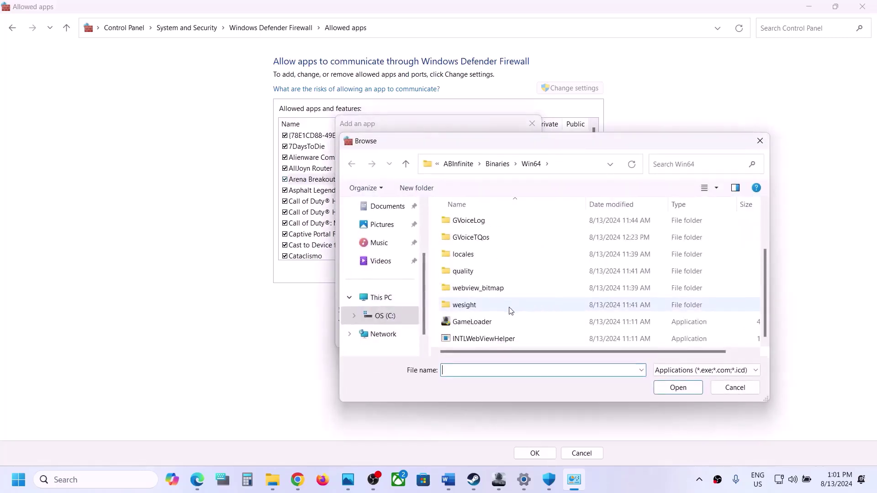
{"action": "scroll", "coordinate": [511, 310], "scroll_direction": "down", "scroll_amount": 1}
{"action": "left_click", "coordinate": [474, 307]}
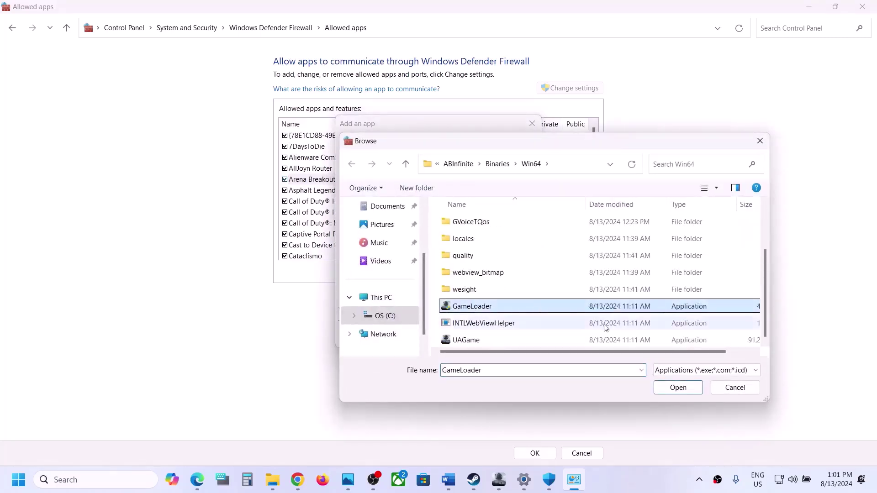
{"action": "left_click", "coordinate": [670, 389]}
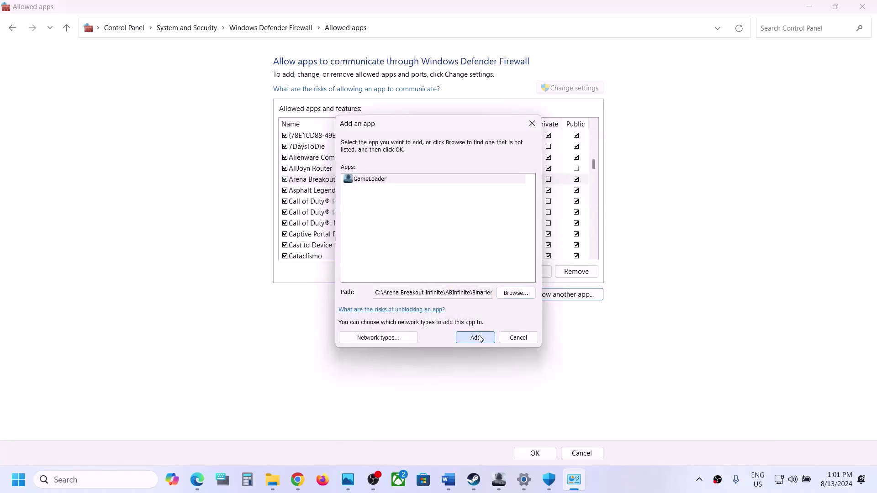
{"action": "left_click", "coordinate": [476, 338]}
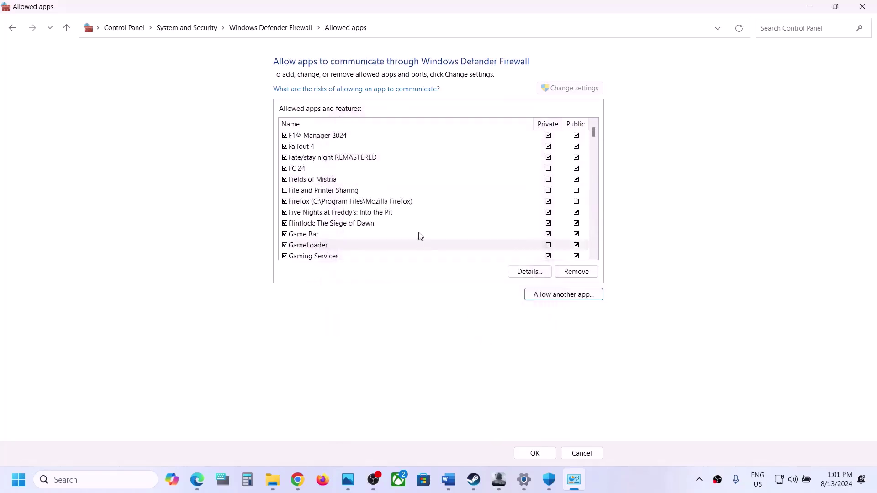
- Save the firewall's allowed apps list and close the Control Panel, Windows Security and Settings windows
{"action": "left_click", "coordinate": [535, 453]}
{"action": "left_click", "coordinate": [865, 6]}
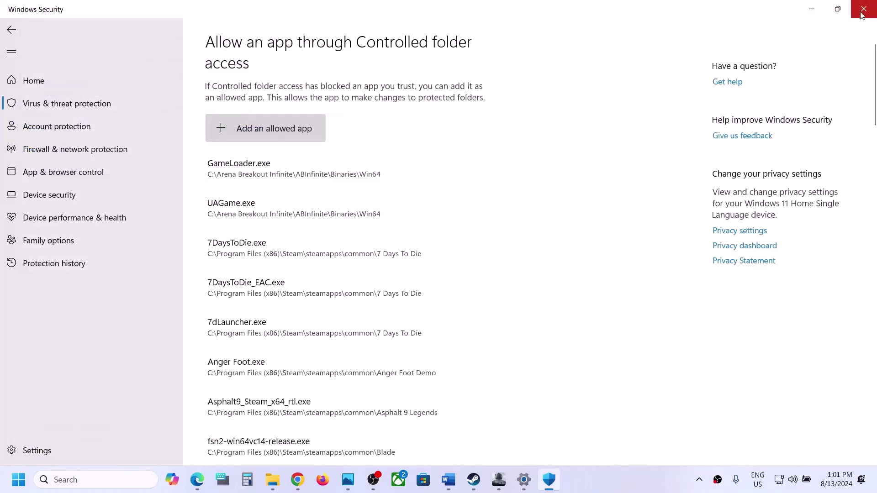
{"action": "left_click", "coordinate": [864, 9]}
{"action": "left_click", "coordinate": [865, 7]}
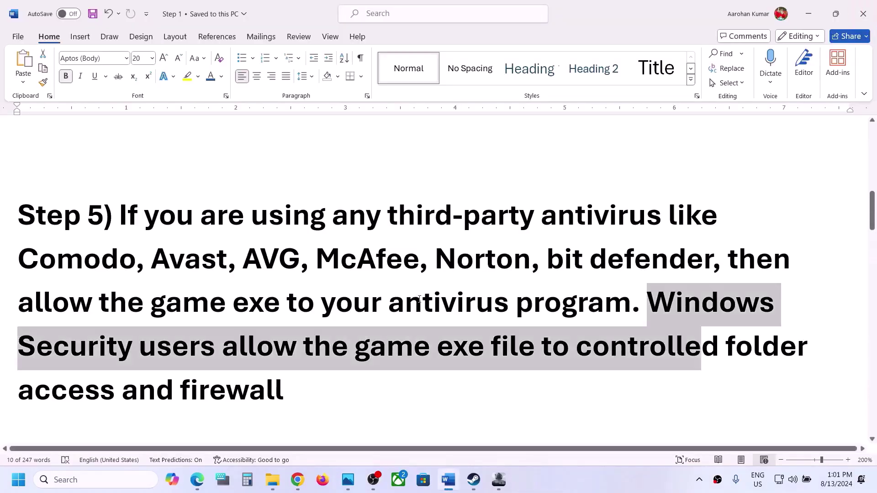
- Highlight step 6 on verifying game files in the Word document, and run Repair from the game settings of the Arena Breakout Infinite launcher
{"action": "scroll", "coordinate": [419, 300], "scroll_direction": "down", "scroll_amount": 4}
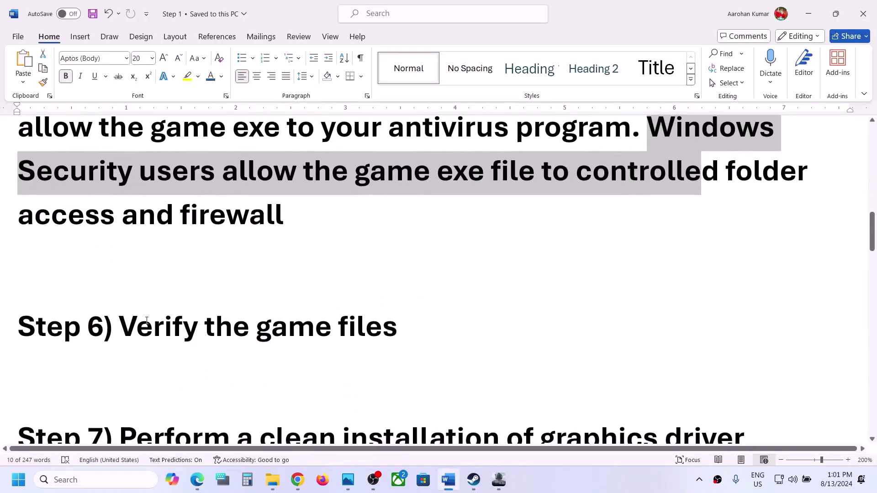
{"action": "left_click_drag", "start_coordinate": [121, 327], "coordinate": [443, 361]}
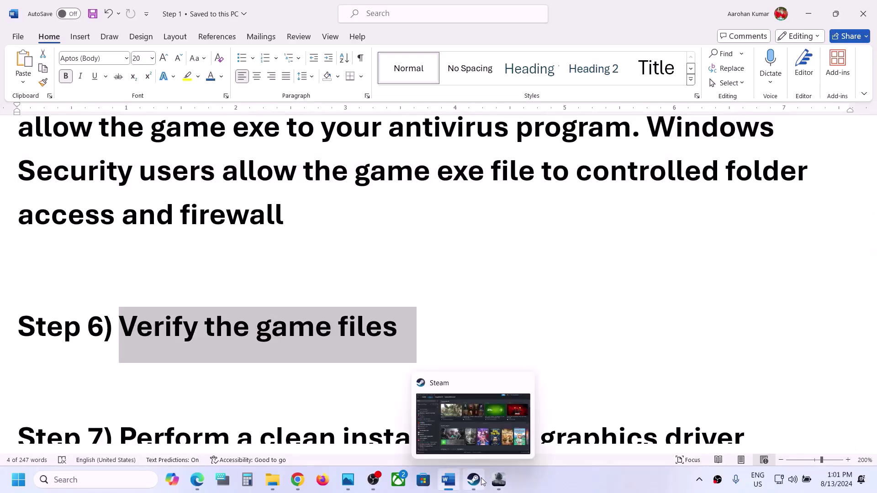
{"action": "left_click", "coordinate": [499, 481]}
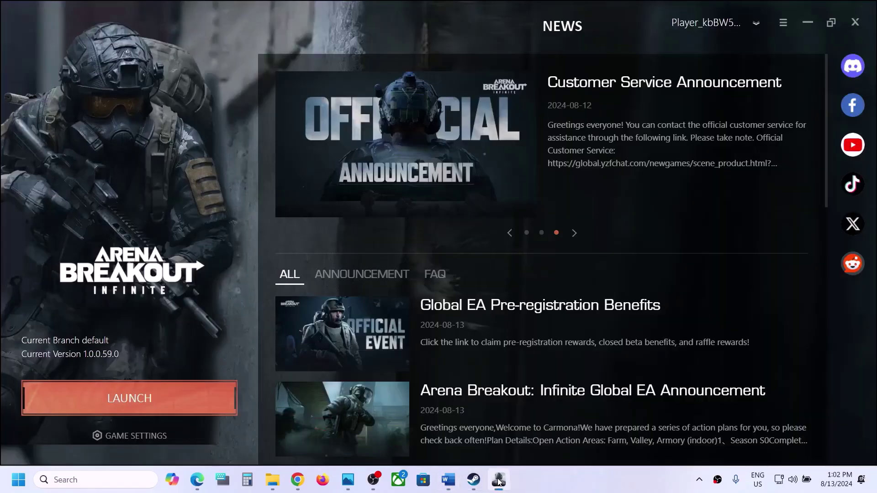
{"action": "left_click", "coordinate": [136, 437]}
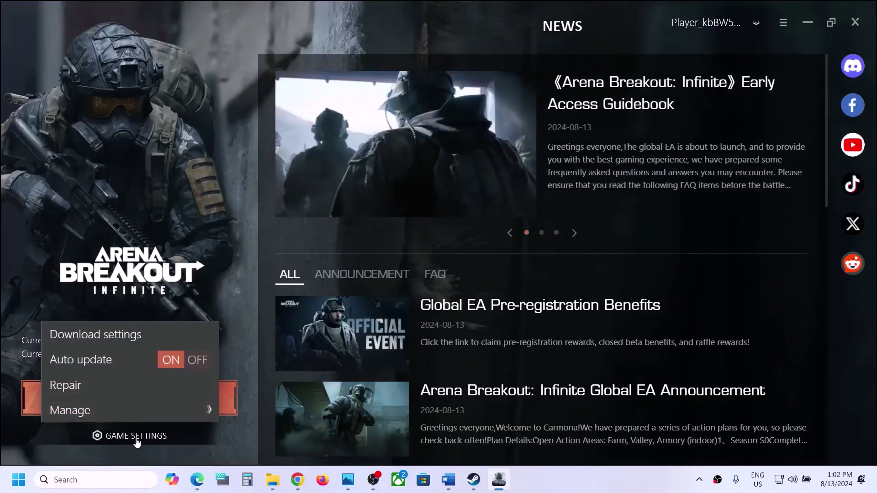
{"action": "mouse_move", "coordinate": [125, 405]}
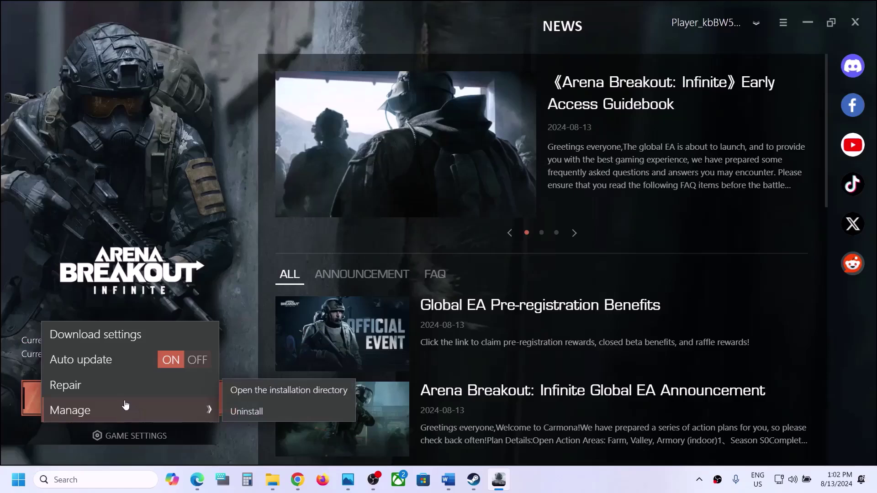
{"action": "left_click", "coordinate": [97, 387]}
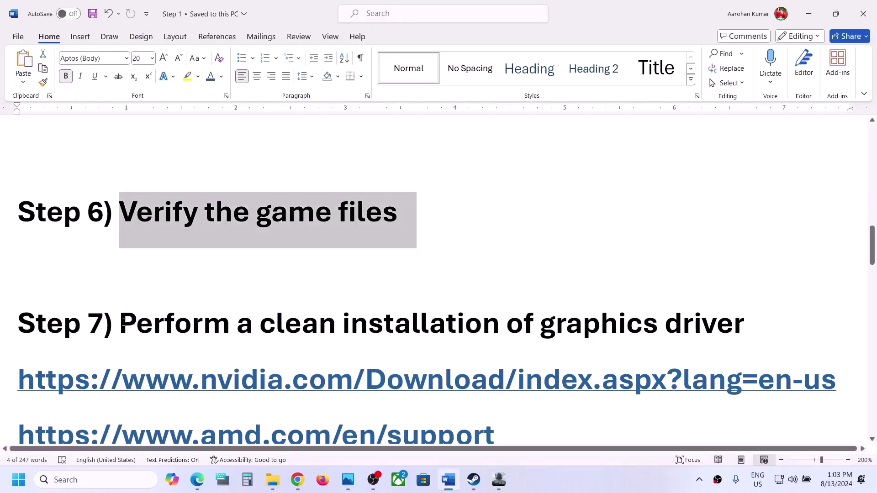
- Review step 7 in the Word document, highlighting the clean graphics driver installation text and the NVIDIA and AMD links
{"action": "left_click_drag", "start_coordinate": [123, 322], "coordinate": [661, 323]}
{"action": "scroll", "coordinate": [599, 309], "scroll_direction": "down", "scroll_amount": 1}
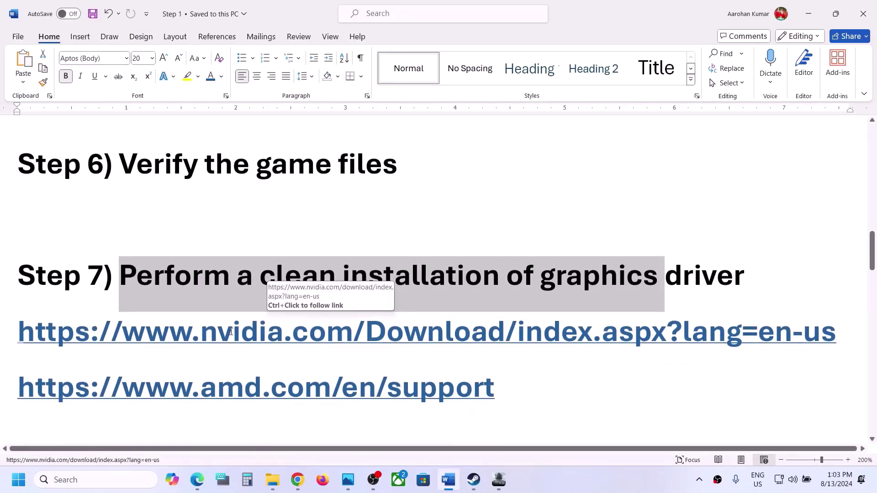
{"action": "left_click_drag", "start_coordinate": [231, 332], "coordinate": [516, 334]}
{"action": "left_click_drag", "start_coordinate": [195, 388], "coordinate": [398, 386]}
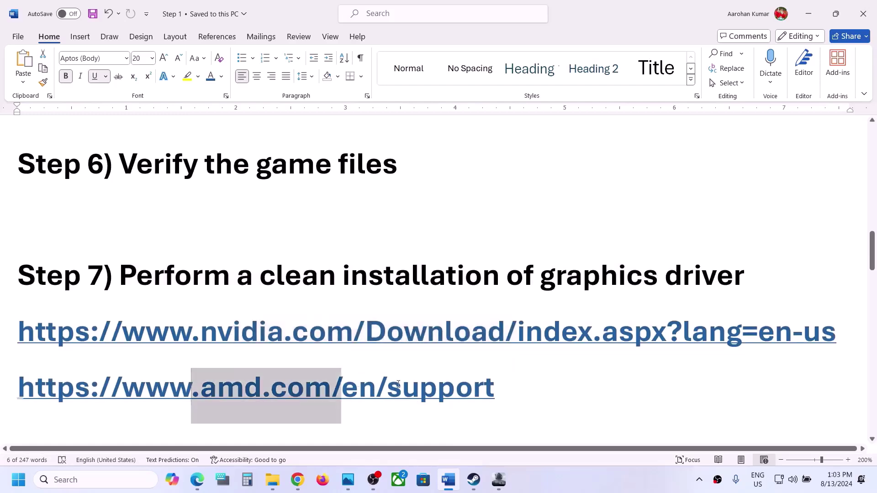
{"action": "left_click_drag", "start_coordinate": [293, 332], "coordinate": [471, 332]}
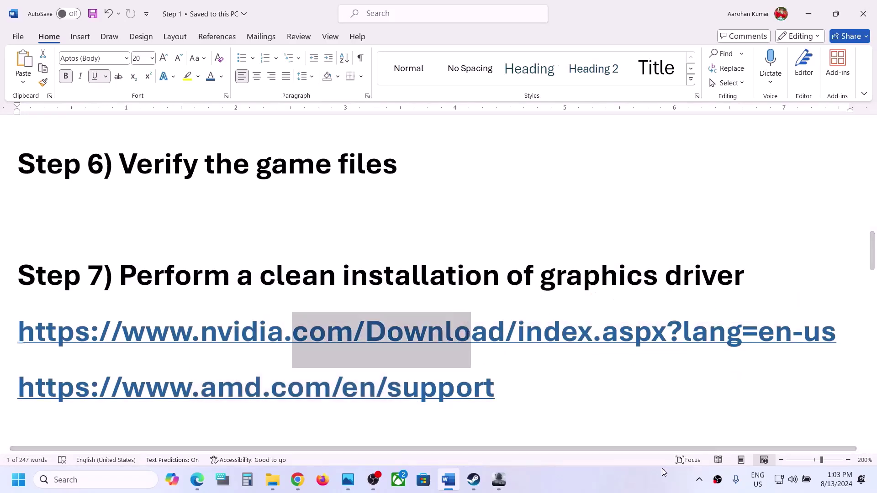
{"action": "left_click", "coordinate": [627, 479]}
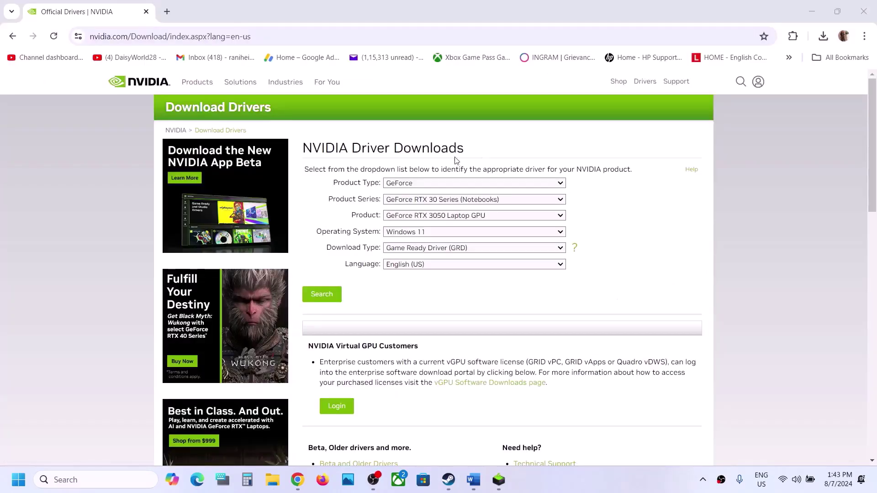
- On NVIDIA's driver download page in Chrome, choose GeForce, GeForce RTX 30 Series (Notebooks) and GeForce RTX 3050 Laptop GPU as the product
{"action": "left_click", "coordinate": [419, 182]}
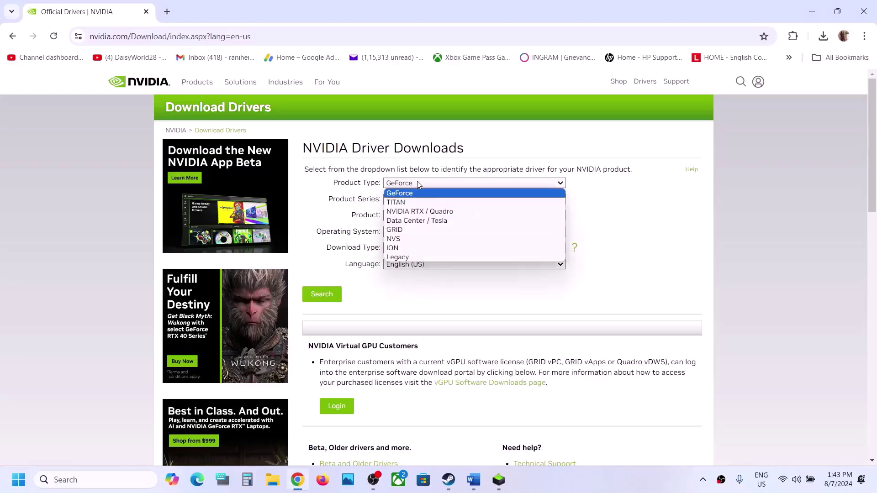
{"action": "left_click", "coordinate": [426, 194]}
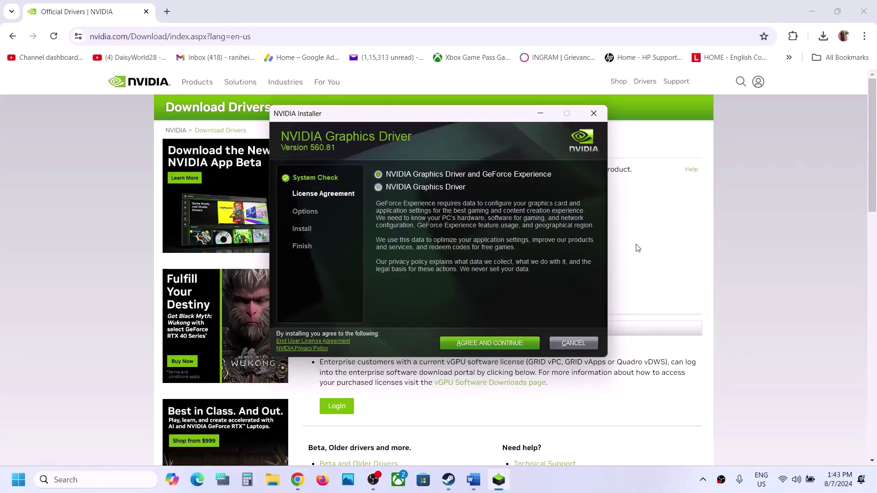
{"action": "left_click", "coordinate": [433, 183]}
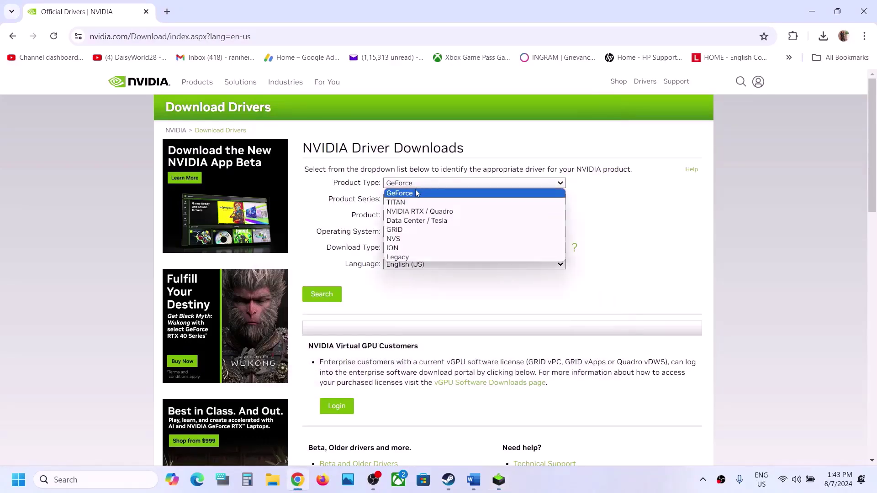
{"action": "left_click", "coordinate": [642, 215]}
{"action": "left_click", "coordinate": [486, 201]}
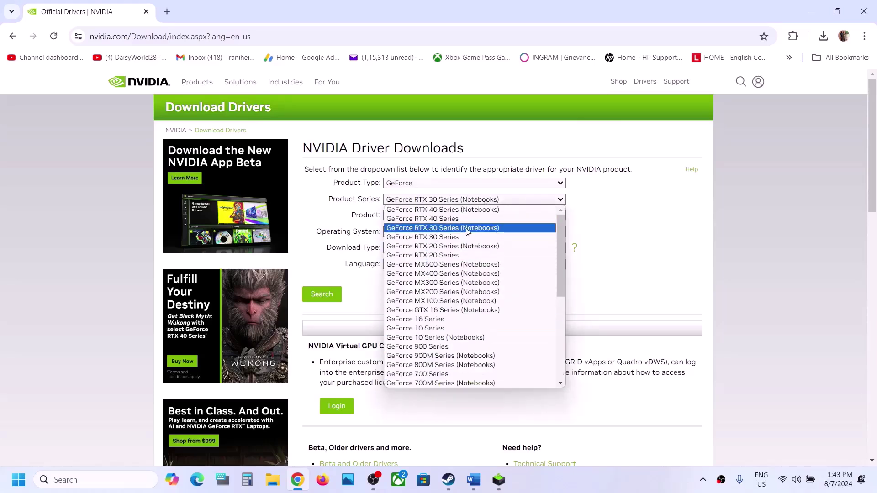
{"action": "left_click", "coordinate": [467, 228]}
{"action": "left_click", "coordinate": [481, 221]}
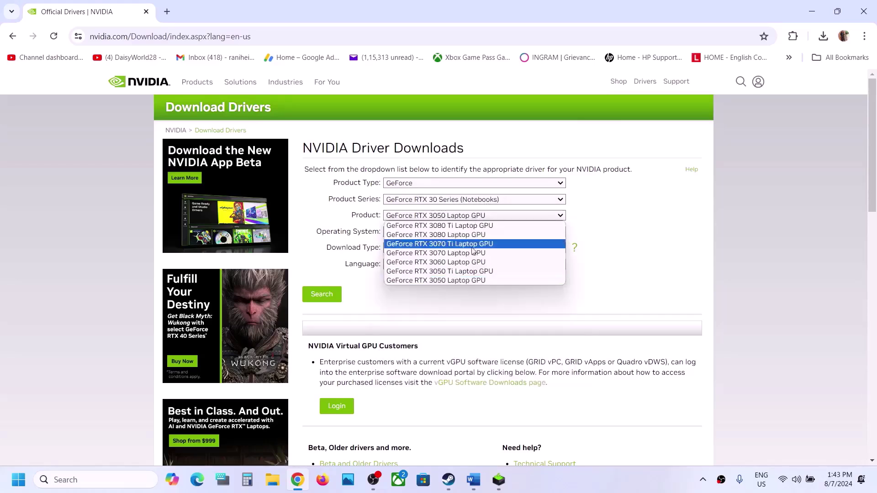
{"action": "left_click", "coordinate": [465, 285]}
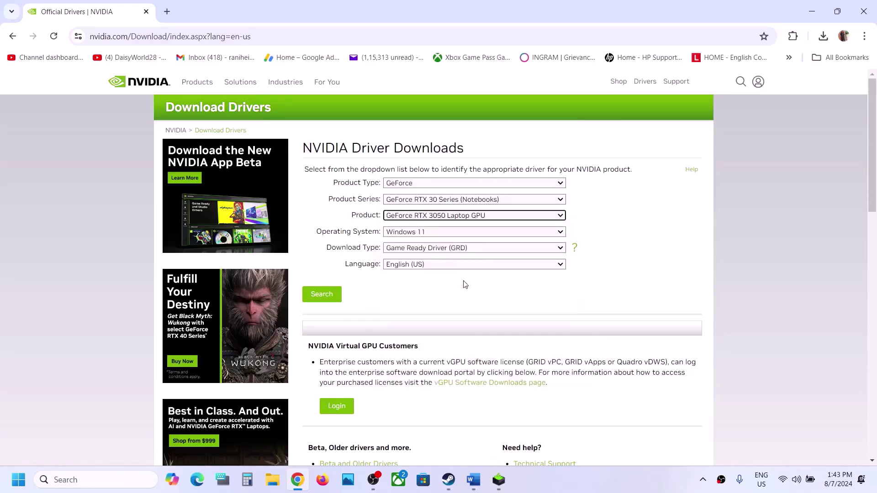
- Set the operating system to Windows 11 and search for the matching Game Ready Driver
{"action": "left_click", "coordinate": [429, 235]}
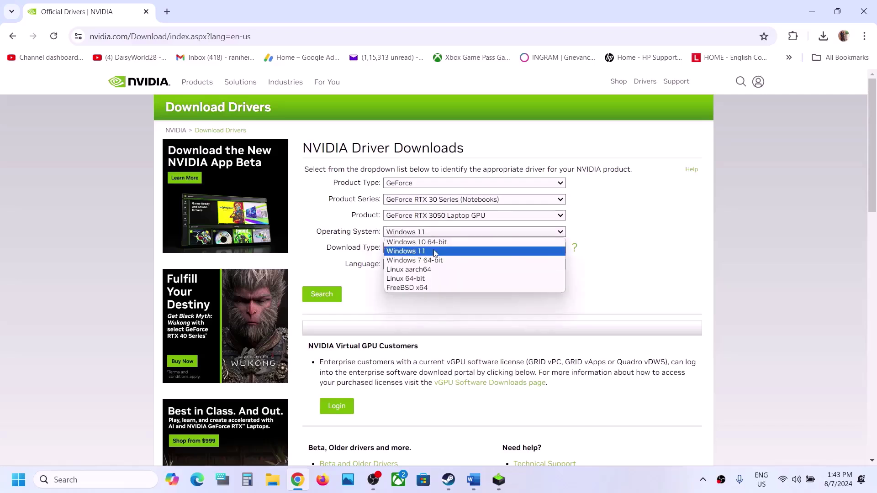
{"action": "left_click", "coordinate": [430, 253]}
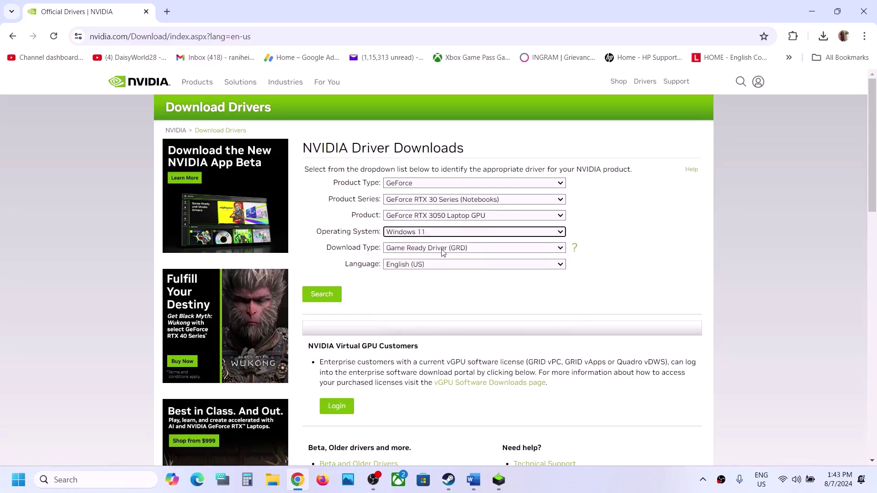
{"action": "left_click", "coordinate": [330, 297]}
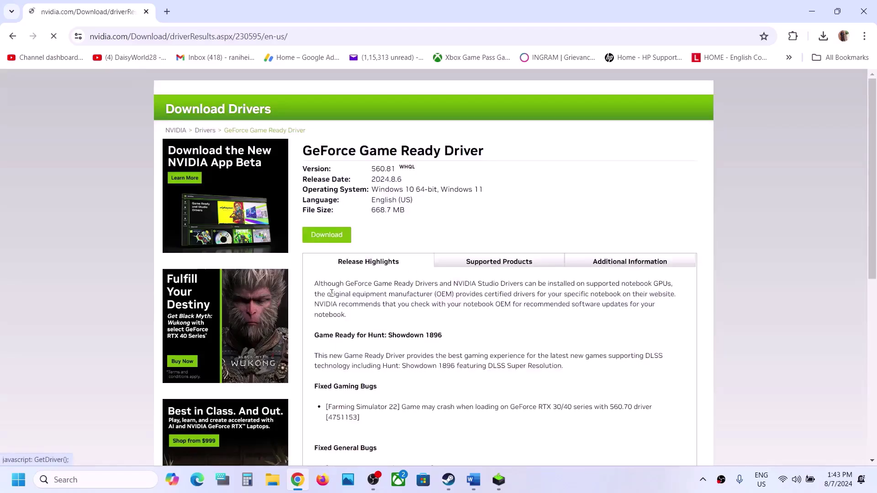
- Download GeForce Game Ready Driver 560.81 and run its installer, accepting the license and choosing the Custom (Advanced) installation
{"action": "left_click", "coordinate": [330, 236]}
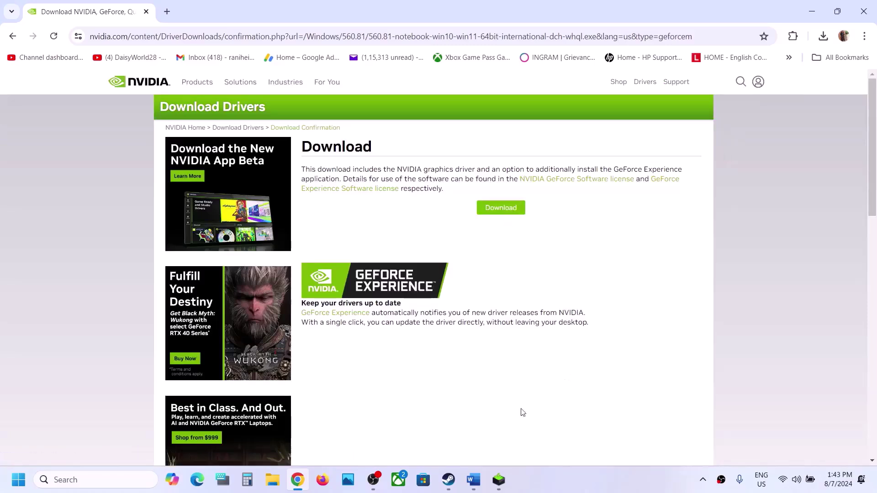
{"action": "left_click", "coordinate": [498, 476]}
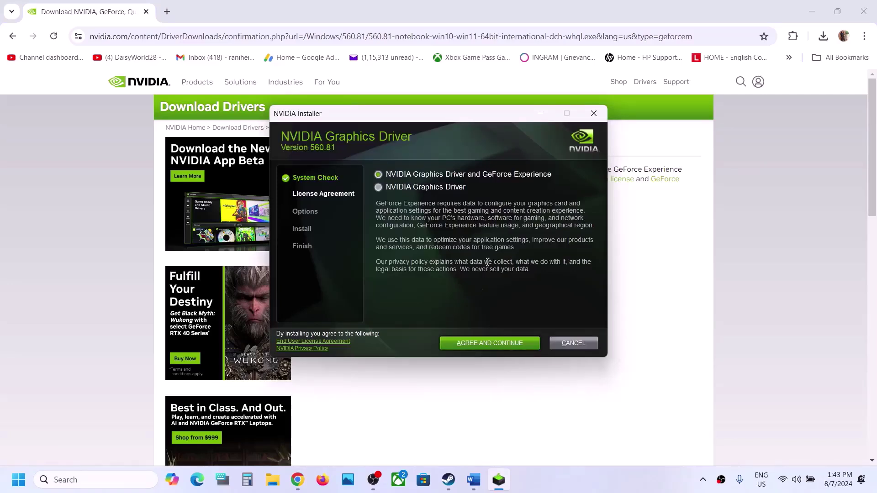
{"action": "left_click", "coordinate": [497, 343]}
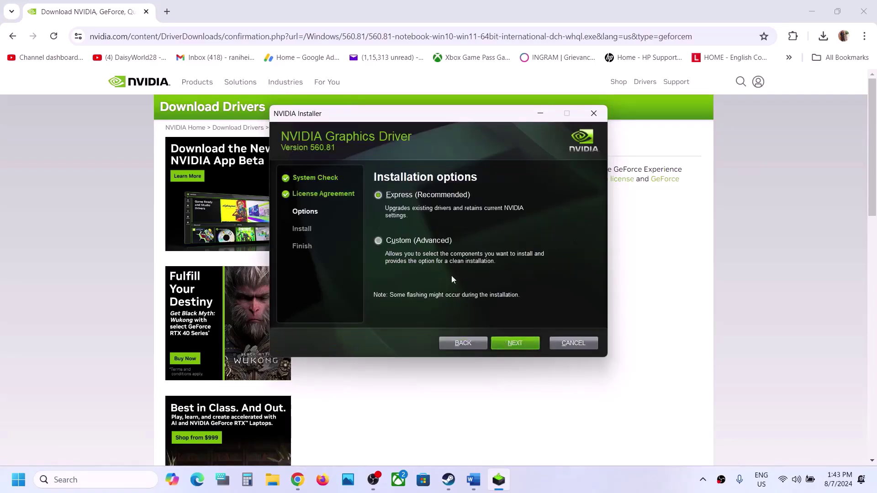
{"action": "left_click", "coordinate": [405, 241]}
{"action": "left_click", "coordinate": [513, 342]}
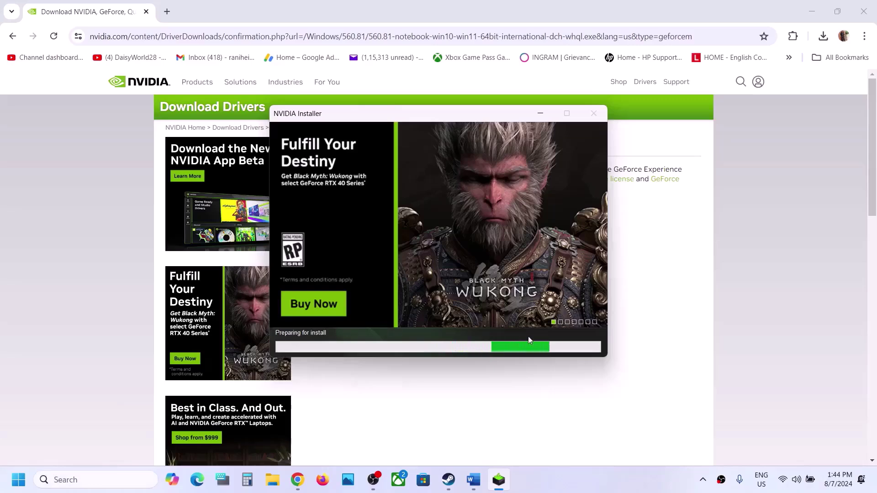
- View the Windows power options without choosing any of them, and return to the driver installer
{"action": "left_click", "coordinate": [19, 480]}
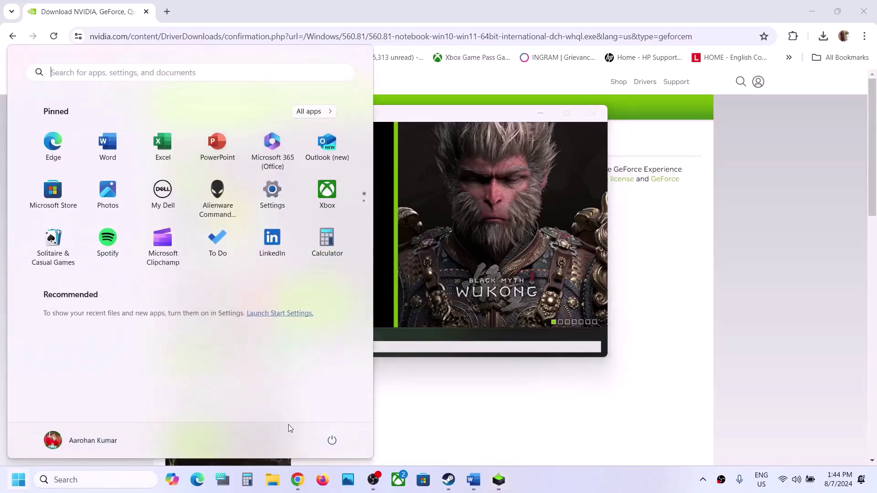
{"action": "left_click", "coordinate": [330, 440]}
{"action": "key", "text": "Escape"}
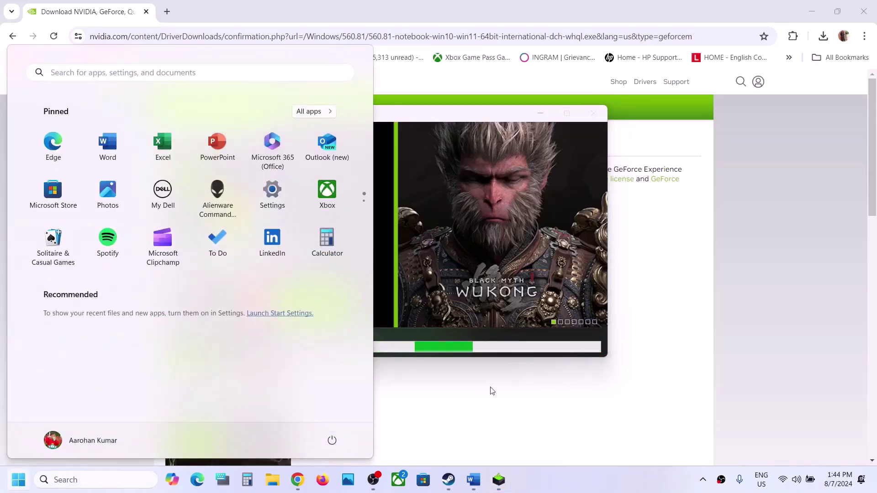
{"action": "left_click", "coordinate": [522, 313]}
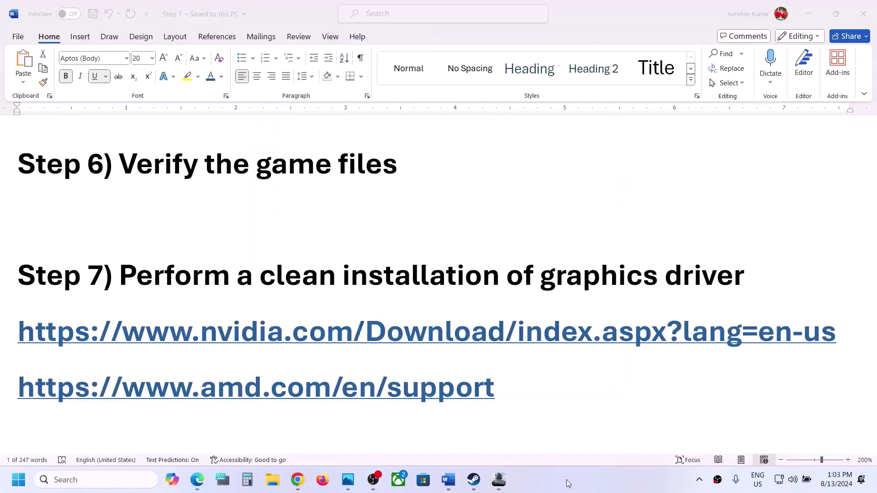
- Copy the word "graphics" from step 8 of the Word document and use it in Windows Search to open Graphics settings
{"action": "scroll", "coordinate": [480, 334], "scroll_direction": "down", "scroll_amount": 5}
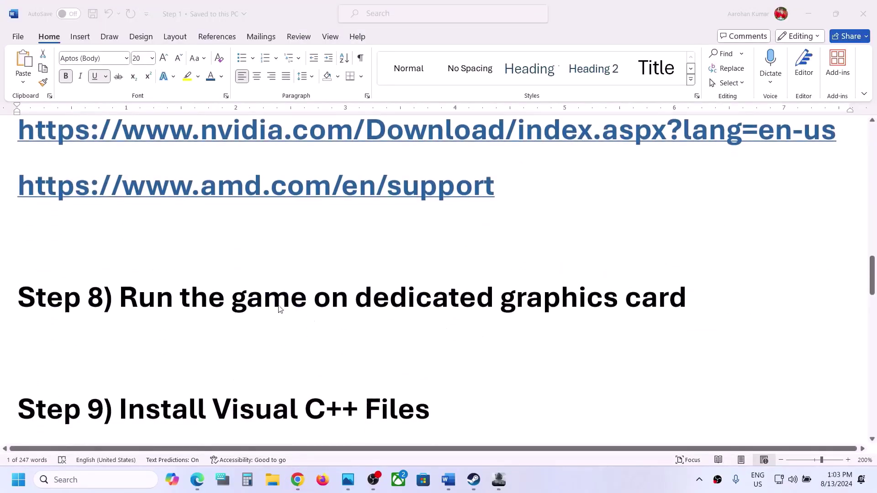
{"action": "left_click", "coordinate": [552, 300]}
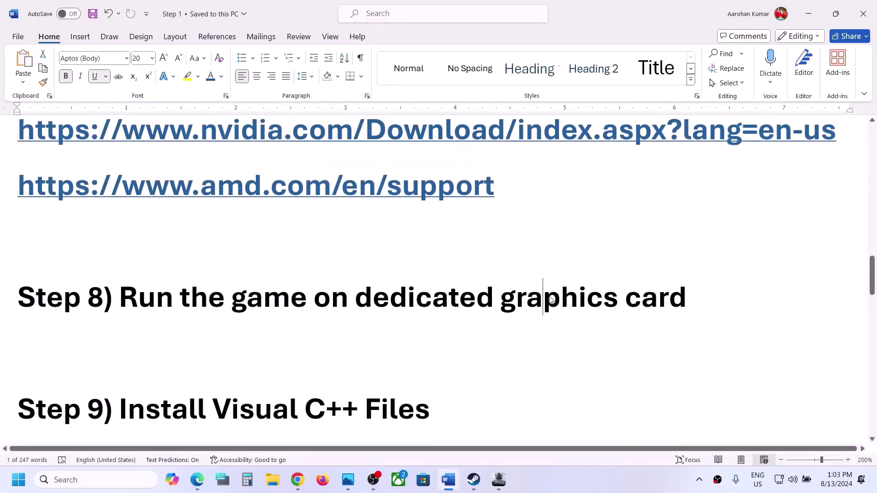
{"action": "double_click", "coordinate": [552, 300]}
{"action": "key", "text": "ctrl+c"}
{"action": "left_click", "coordinate": [138, 481]}
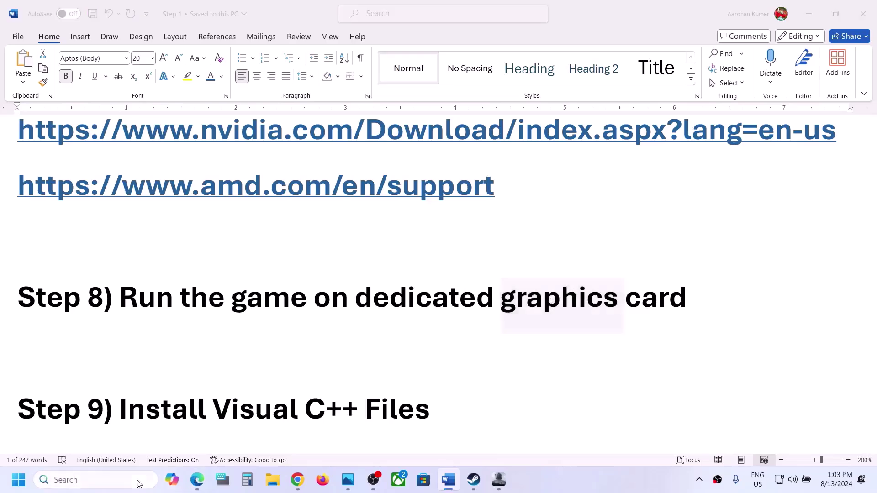
{"action": "key", "text": "ctrl+v"}
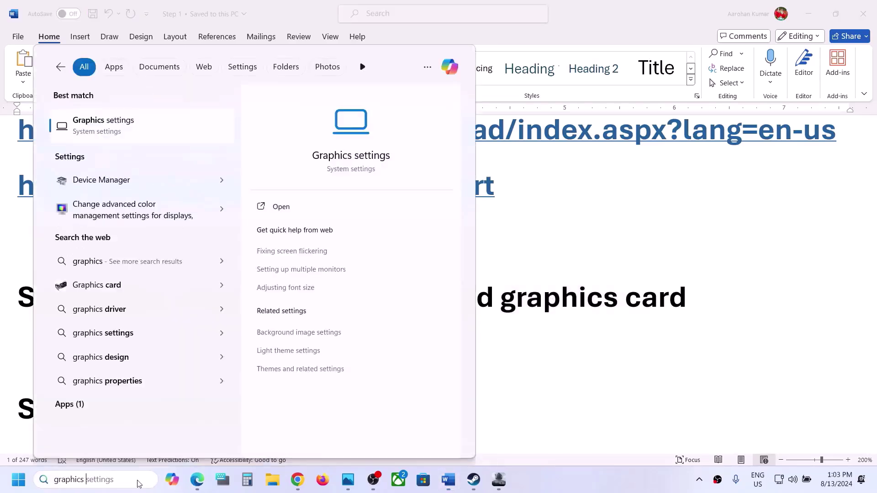
{"action": "left_click", "coordinate": [137, 124]}
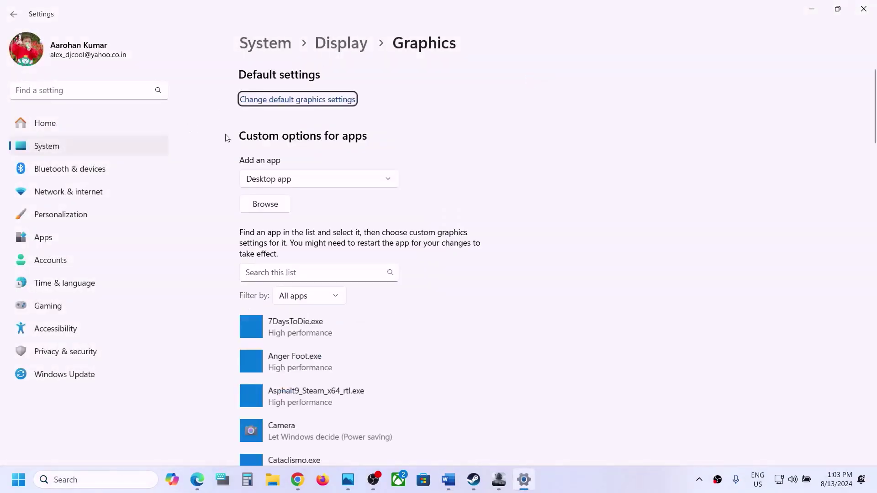
- Add GameLoader from C:\Arena Breakout Infinite\ABInfinite\Binaries\Win64 as a desktop app with custom graphics options
{"action": "left_click", "coordinate": [273, 207]}
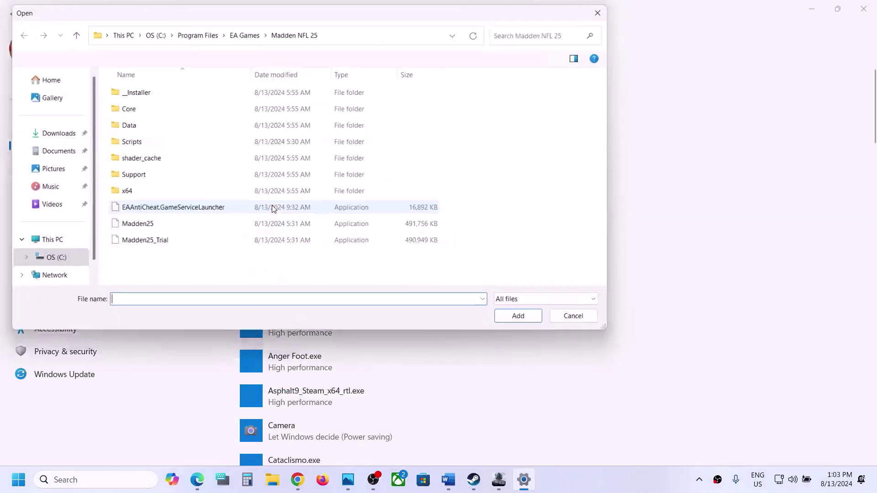
{"action": "left_click", "coordinate": [152, 32]}
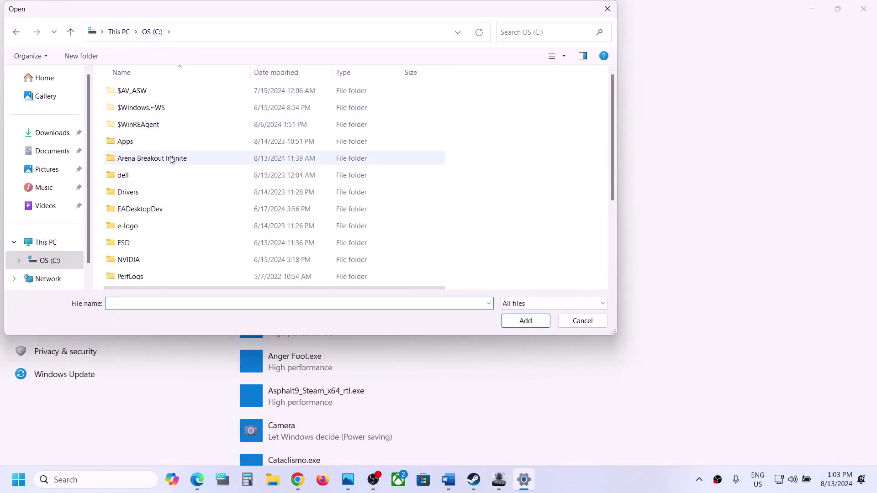
{"action": "double_click", "coordinate": [172, 160]}
{"action": "double_click", "coordinate": [143, 90]}
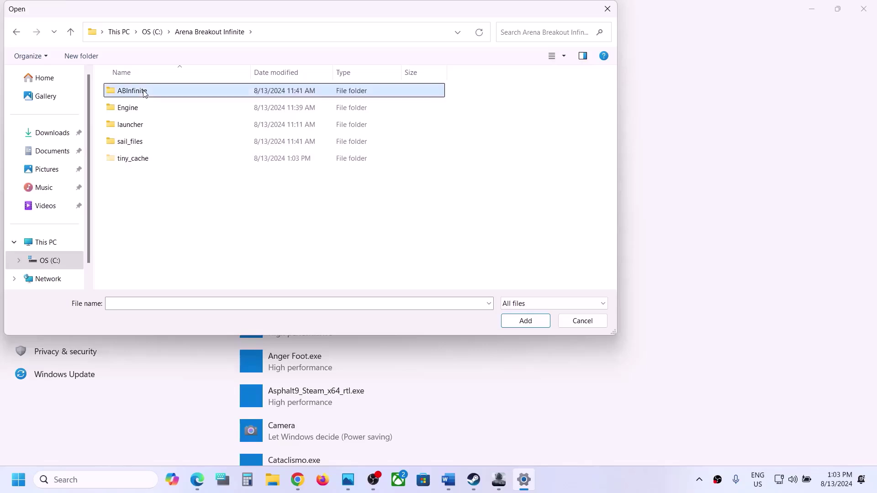
{"action": "double_click", "coordinate": [145, 94]}
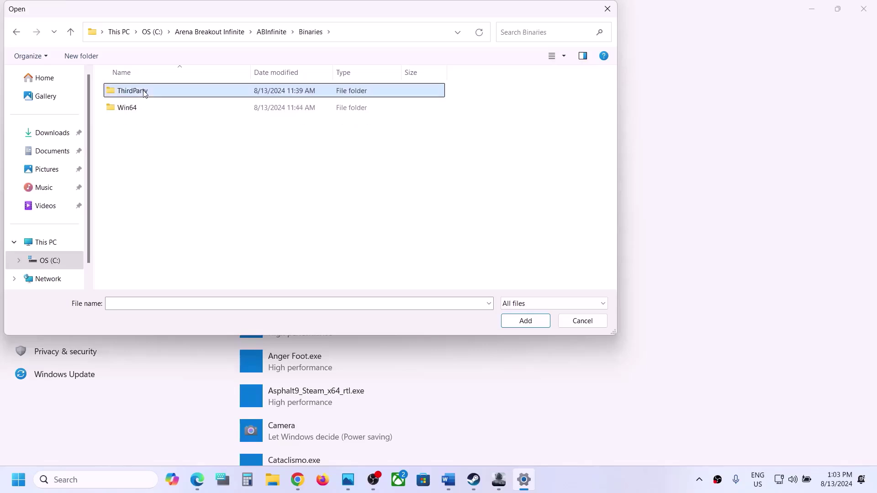
{"action": "double_click", "coordinate": [124, 111]}
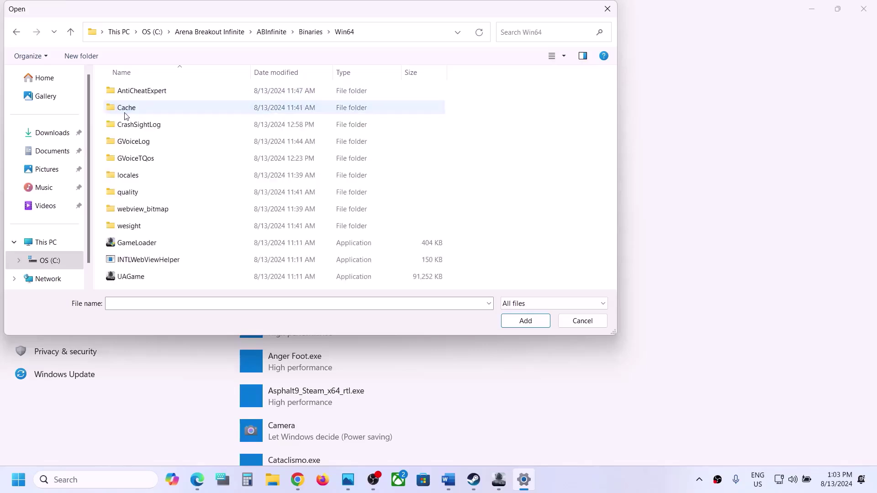
{"action": "left_click", "coordinate": [134, 244]}
{"action": "left_click", "coordinate": [523, 322]}
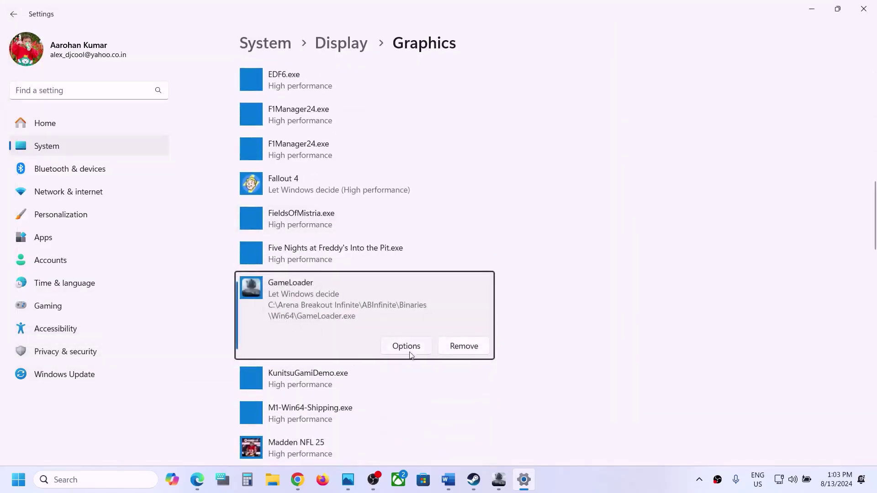
- Set GameLoader's graphics preference to High performance and save it
{"action": "left_click", "coordinate": [410, 353]}
{"action": "left_click", "coordinate": [374, 234]}
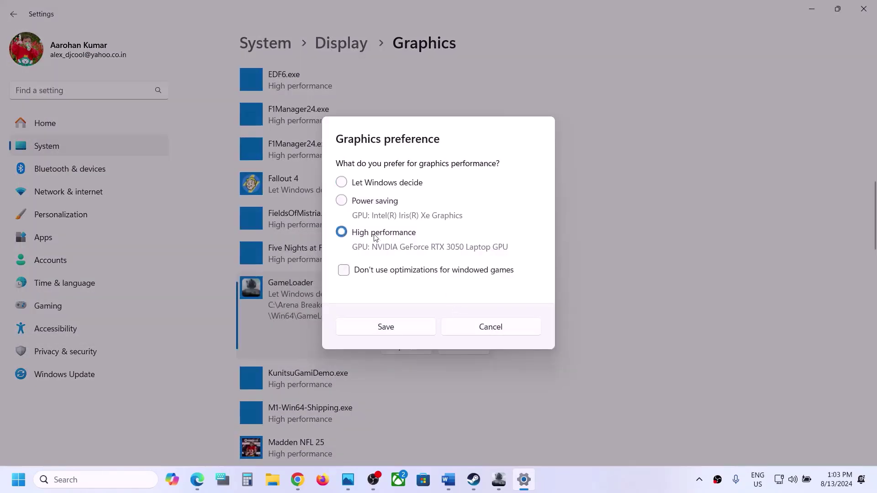
{"action": "left_click", "coordinate": [413, 329]}
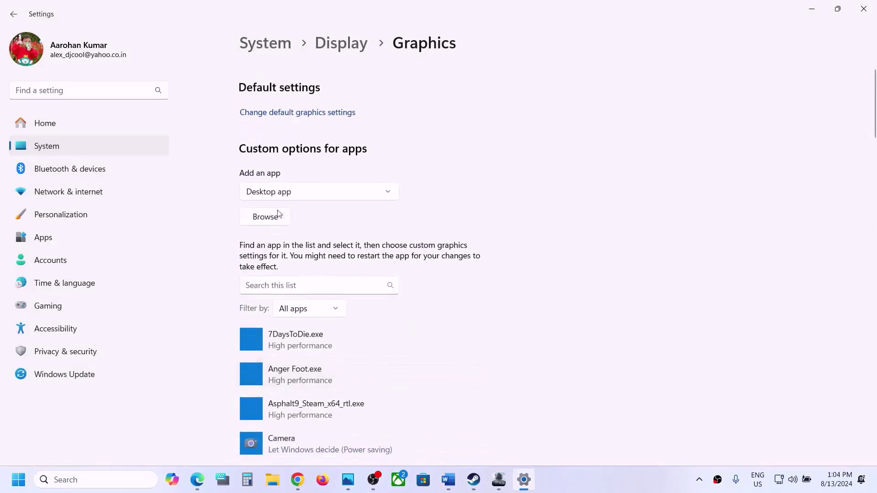
- Add UAGame from the same Win64 folder to the custom graphics apps, save its preference as High performance, and close Settings
{"action": "left_click", "coordinate": [271, 215]}
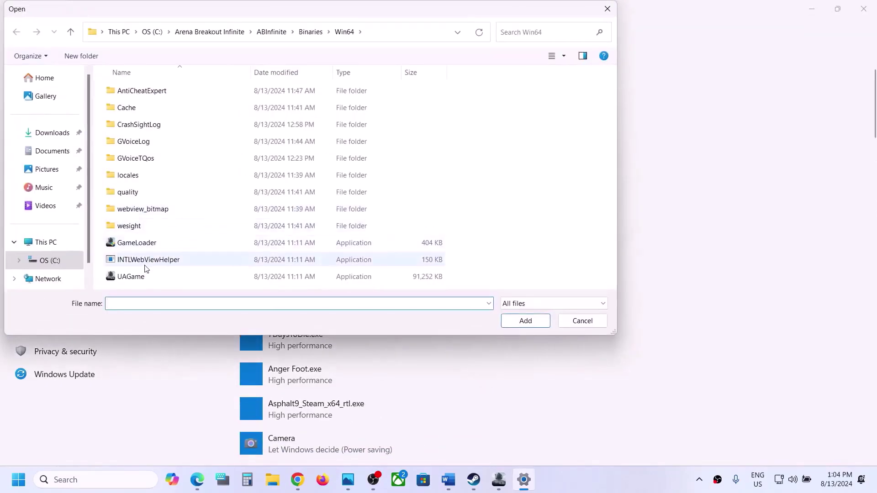
{"action": "left_click", "coordinate": [137, 278]}
{"action": "left_click", "coordinate": [525, 321]}
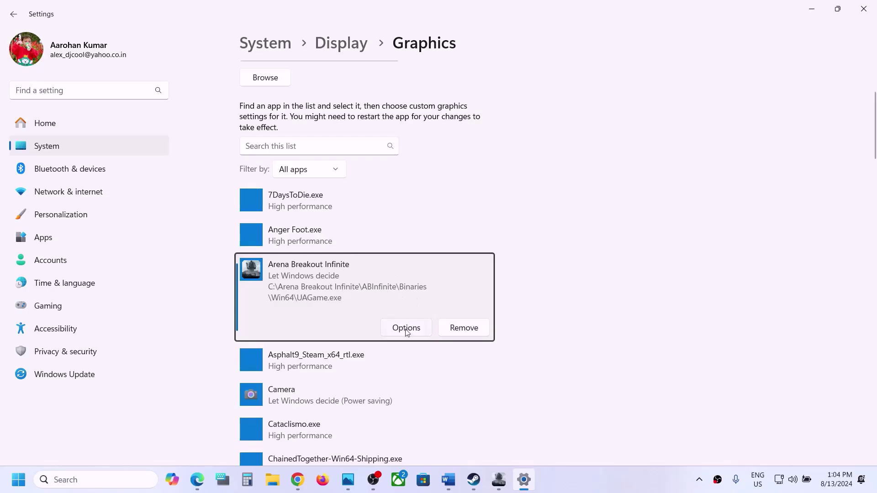
{"action": "left_click", "coordinate": [407, 329]}
{"action": "left_click", "coordinate": [370, 233]}
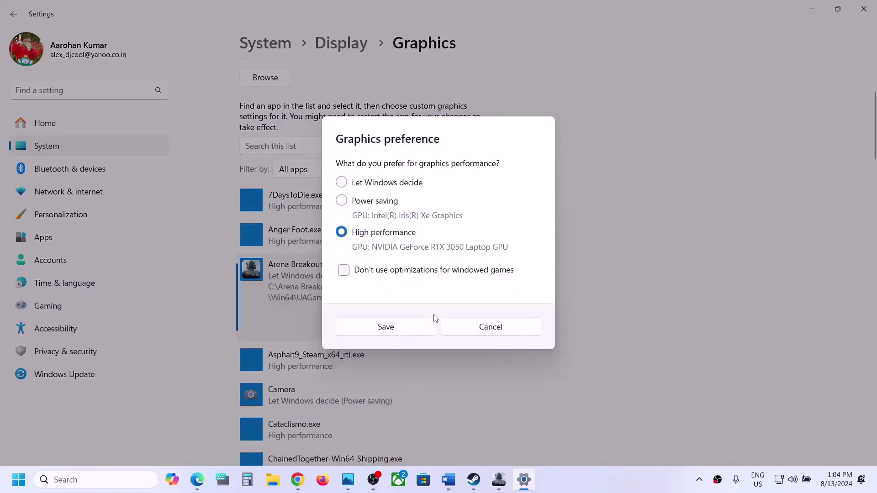
{"action": "left_click", "coordinate": [385, 326]}
{"action": "left_click", "coordinate": [873, 6]}
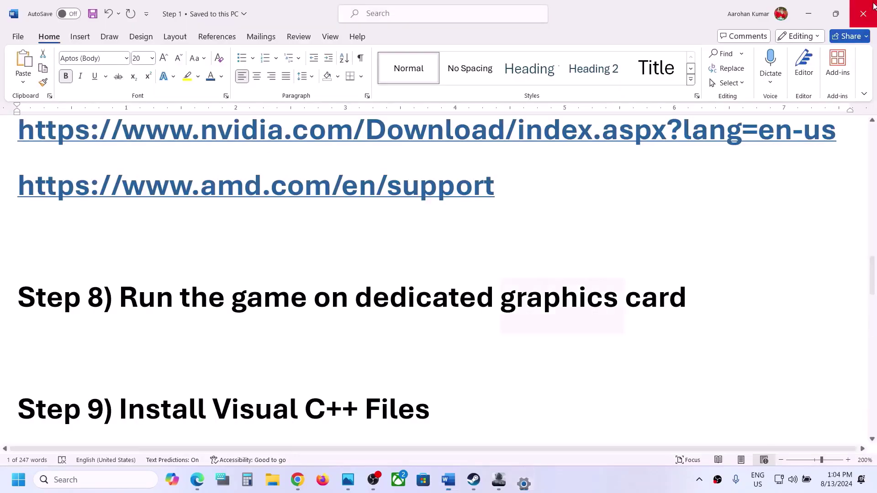
- Copy the Microsoft Visual C++ download link under step 9 of the Word document
{"action": "scroll", "coordinate": [392, 237], "scroll_direction": "down", "scroll_amount": 3}
{"action": "scroll", "coordinate": [393, 238], "scroll_direction": "down", "scroll_amount": 1}
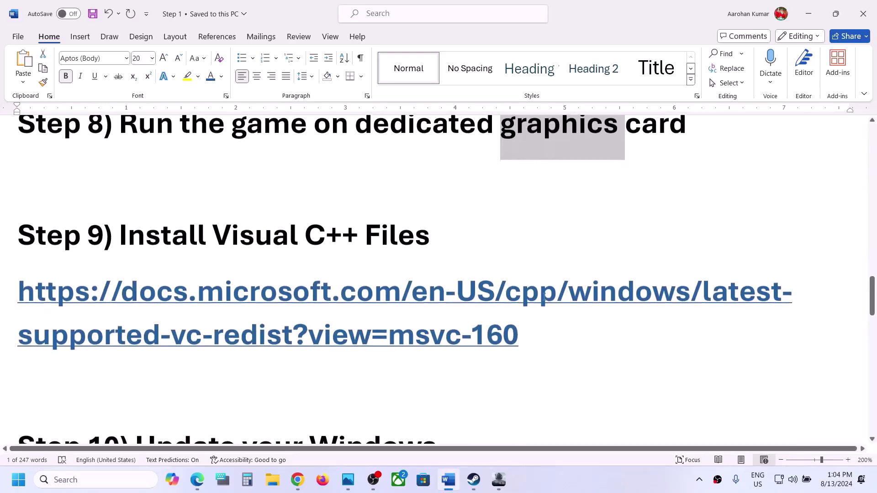
{"action": "left_click_drag", "start_coordinate": [541, 323], "coordinate": [19, 291]}
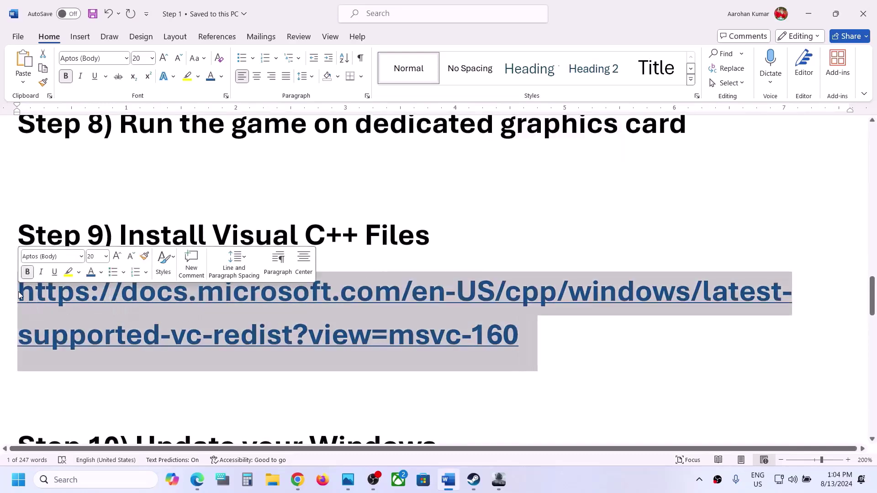
{"action": "right_click", "coordinate": [18, 292]}
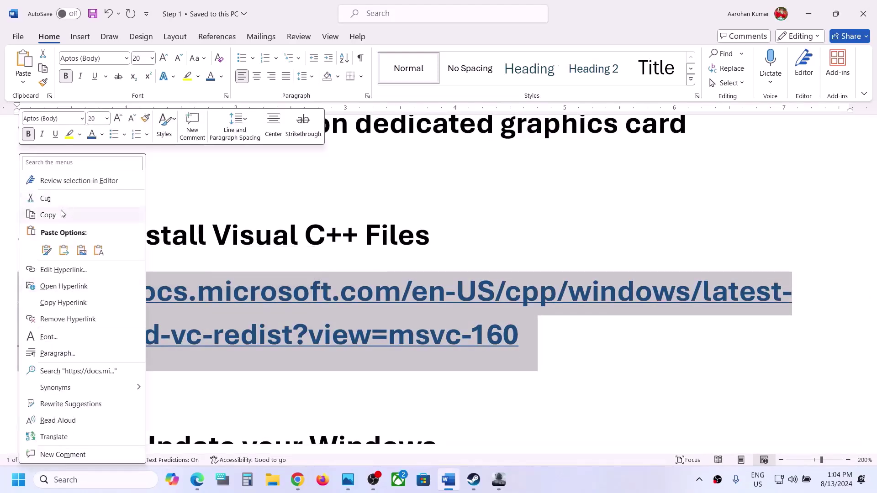
{"action": "left_click", "coordinate": [62, 210]}
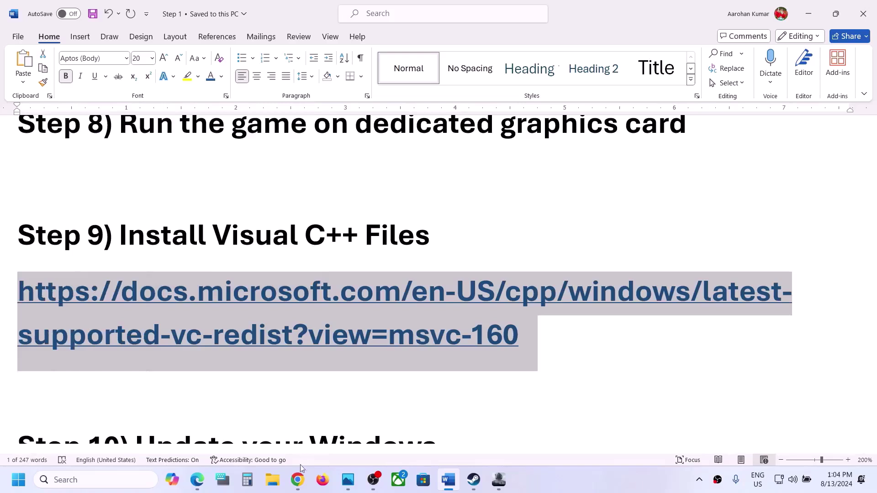
- Open the copied Visual C++ link in a new, maximized Chrome window
{"action": "left_click", "coordinate": [298, 479]}
{"action": "right_click", "coordinate": [298, 480]}
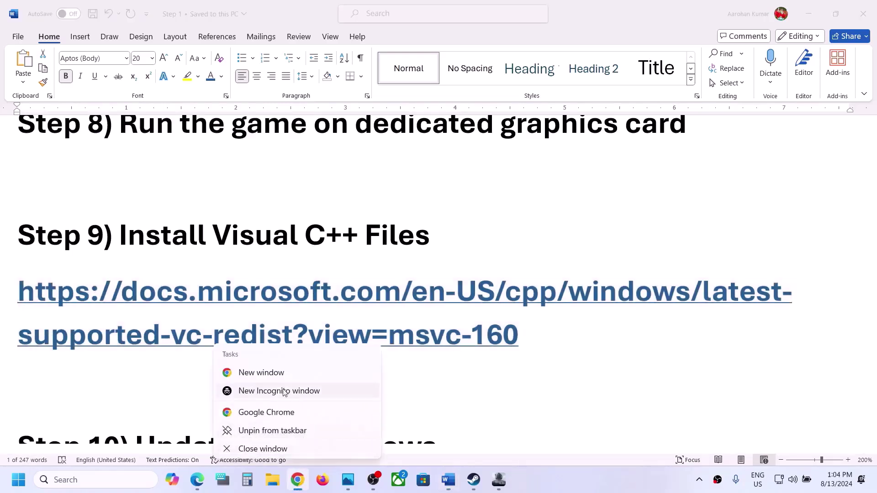
{"action": "left_click", "coordinate": [261, 373]}
{"action": "key", "text": "ctrl+v"}
{"action": "key", "text": "Return"}
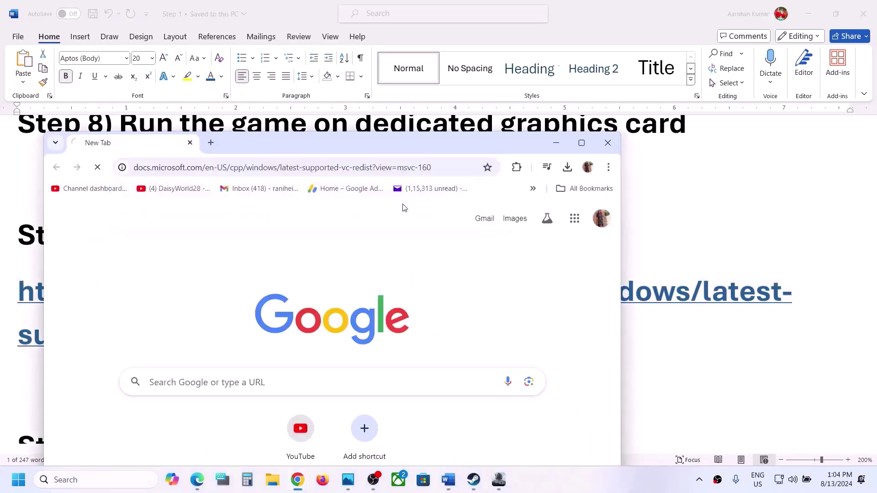
{"action": "left_click", "coordinate": [582, 142]}
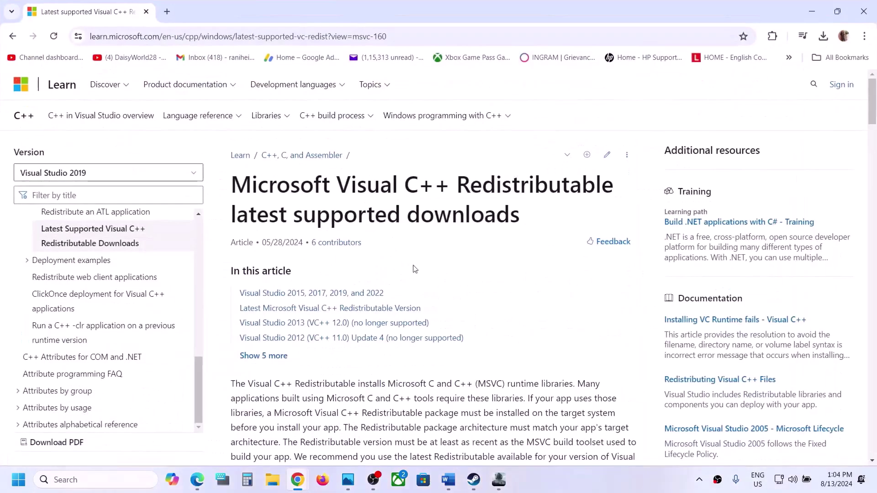
- From the Visual Studio 2015, 2017, 2019, and 2022 section, download the X86 Visual C++ Redistributable and launch its installer
{"action": "scroll", "coordinate": [415, 268], "scroll_direction": "down", "scroll_amount": 8}
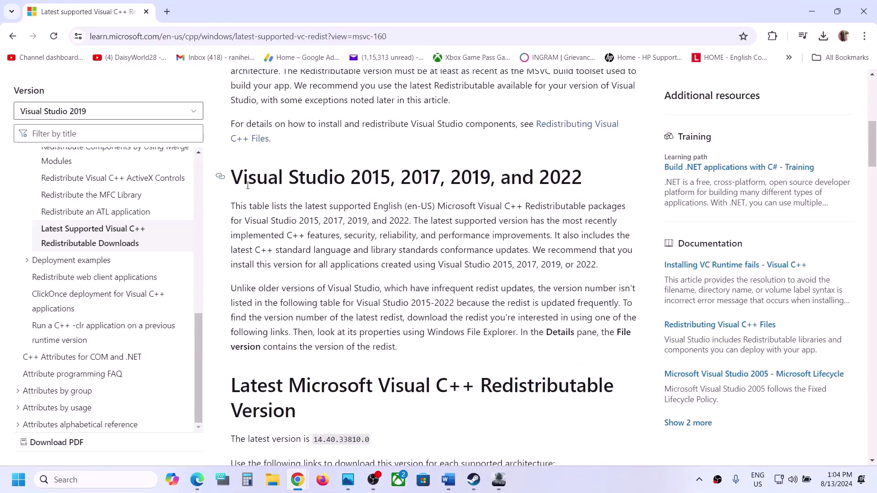
{"action": "left_click_drag", "start_coordinate": [247, 185], "coordinate": [542, 183]}
{"action": "scroll", "coordinate": [346, 202], "scroll_direction": "down", "scroll_amount": 8}
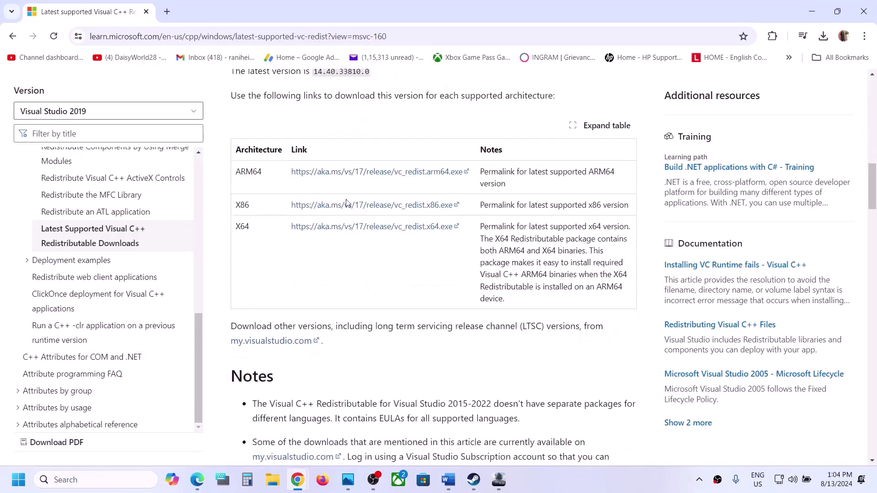
{"action": "double_click", "coordinate": [242, 205]}
{"action": "double_click", "coordinate": [243, 225]}
{"action": "double_click", "coordinate": [242, 208]}
{"action": "left_click", "coordinate": [364, 205]}
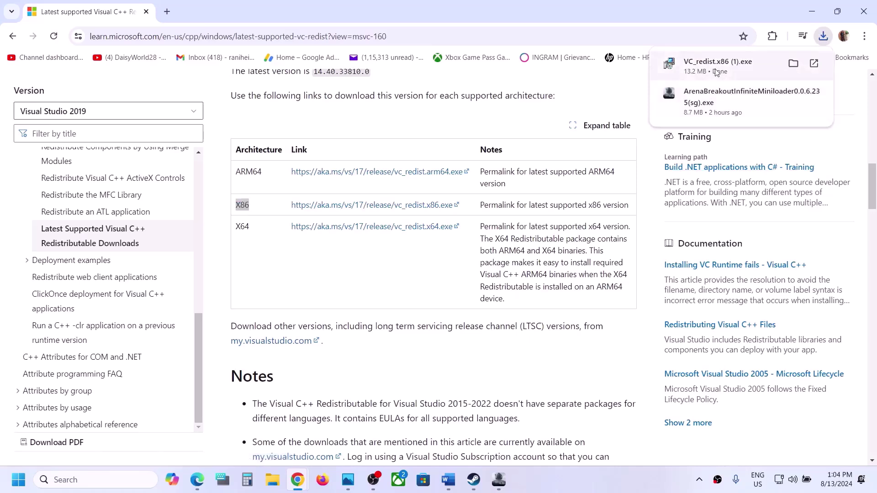
{"action": "left_click", "coordinate": [716, 69]}
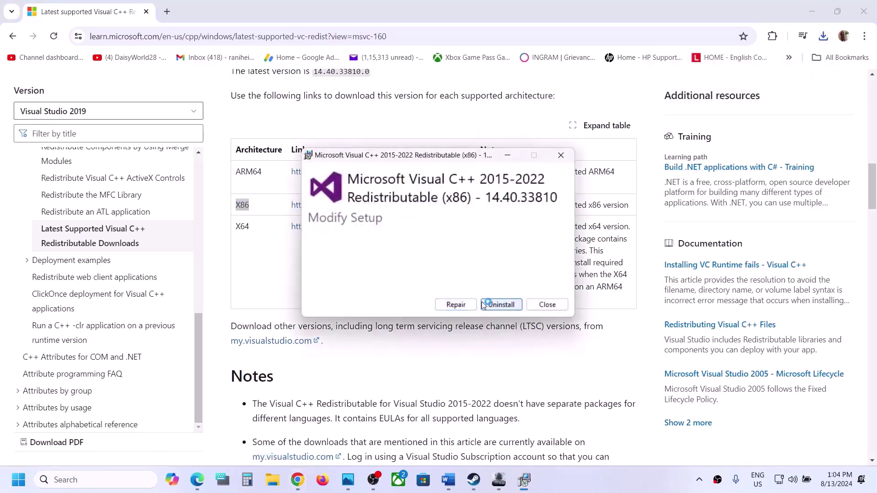
- Repair the x86 Visual C++ Redistributable, and download the X64 version from the same section and launch its installer
{"action": "left_click", "coordinate": [456, 305]}
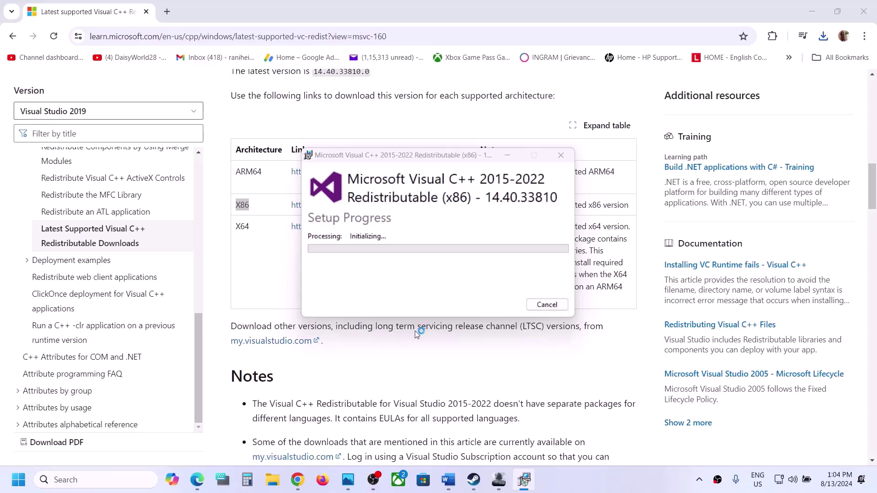
{"action": "double_click", "coordinate": [242, 227]}
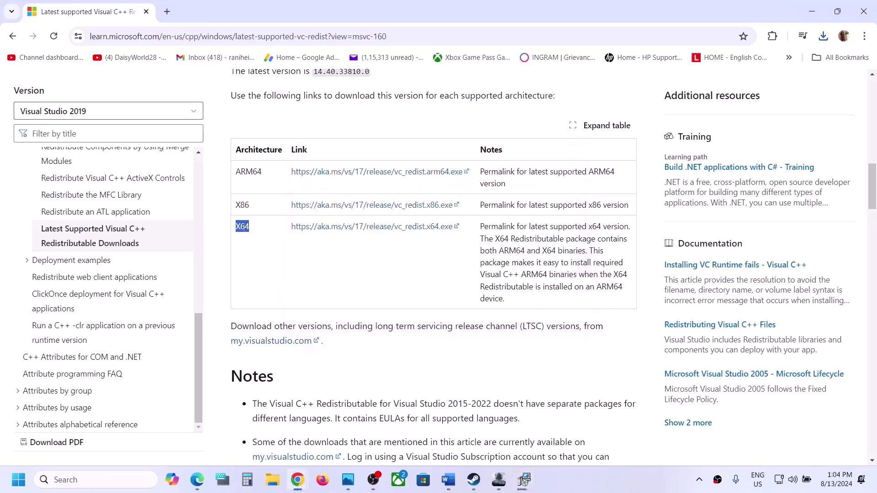
{"action": "left_click", "coordinate": [361, 233]}
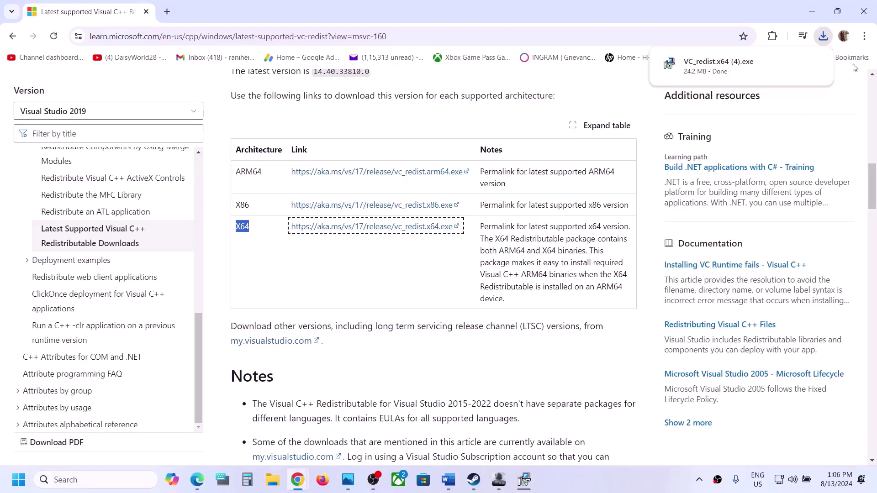
{"action": "left_click", "coordinate": [697, 73]}
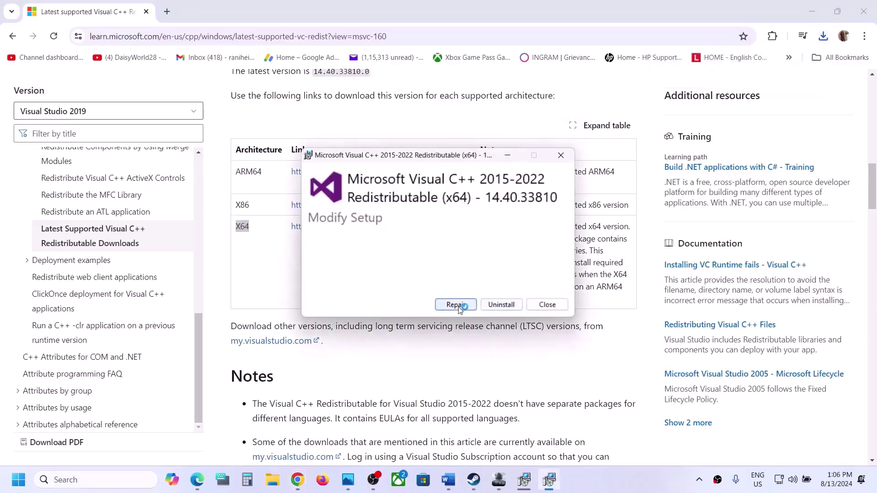
- Try to repair the x64 Visual C++ Redistributable, and place the x86 and x64 setup windows side by side
{"action": "left_click", "coordinate": [453, 300]}
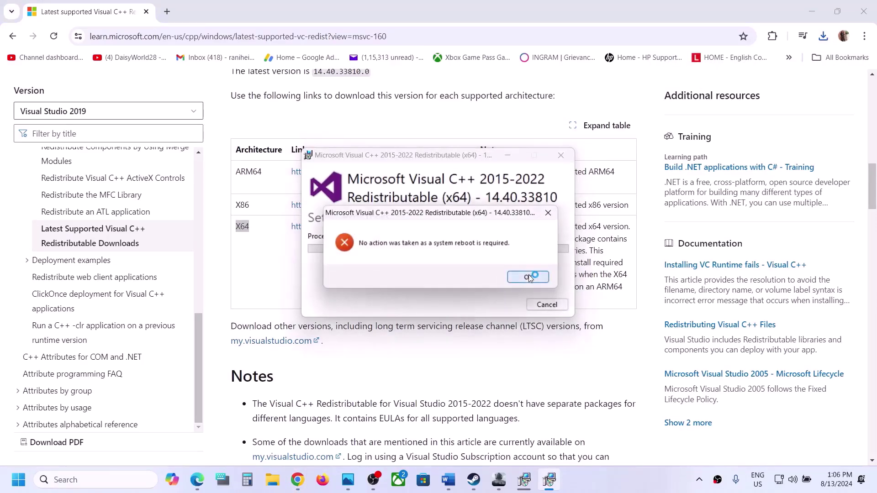
{"action": "left_click", "coordinate": [528, 276]}
{"action": "left_click", "coordinate": [526, 479]}
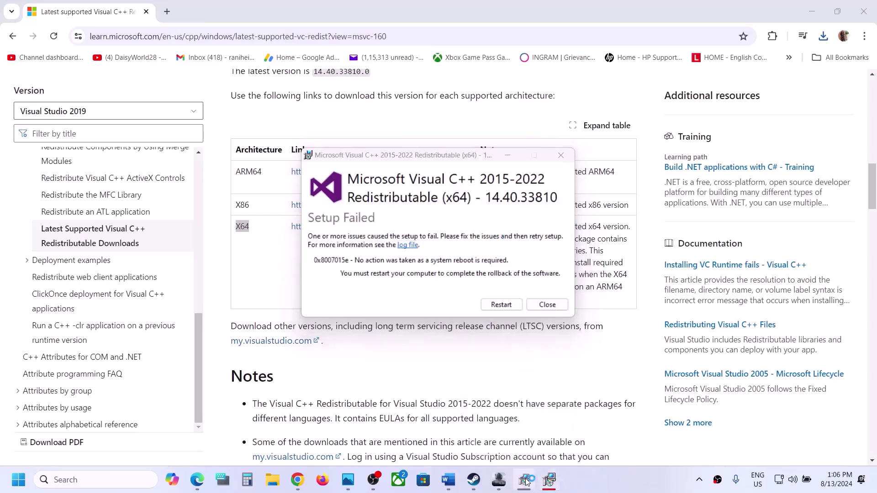
{"action": "left_click_drag", "start_coordinate": [483, 159], "coordinate": [323, 149]}
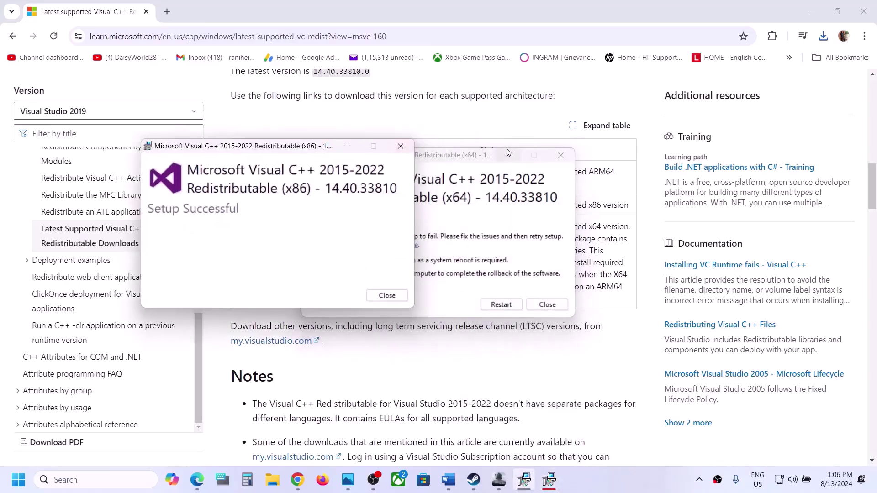
{"action": "left_click_drag", "start_coordinate": [479, 158], "coordinate": [580, 158]}
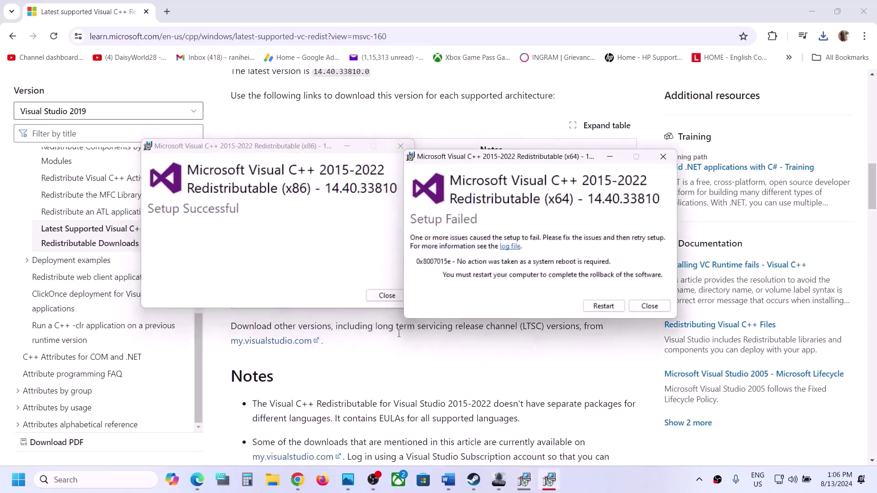
- Choose Restart from the Windows power options to reboot the computer after the Visual C++ Redistributable setups
{"action": "left_click", "coordinate": [388, 372]}
{"action": "left_click", "coordinate": [19, 480]}
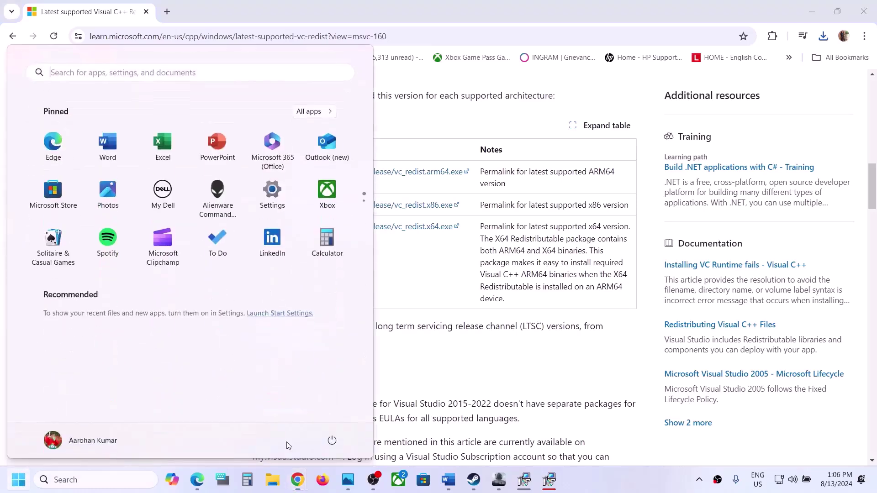
{"action": "left_click", "coordinate": [333, 441]}
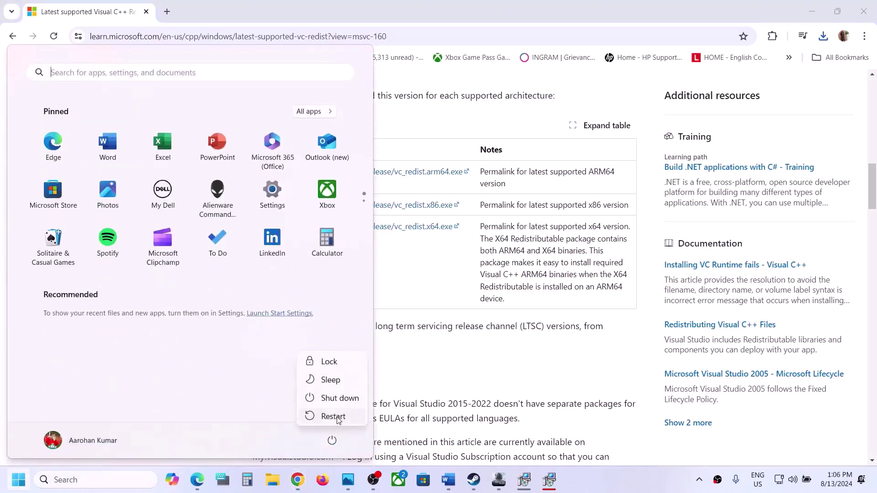
{"action": "left_click", "coordinate": [333, 417]}
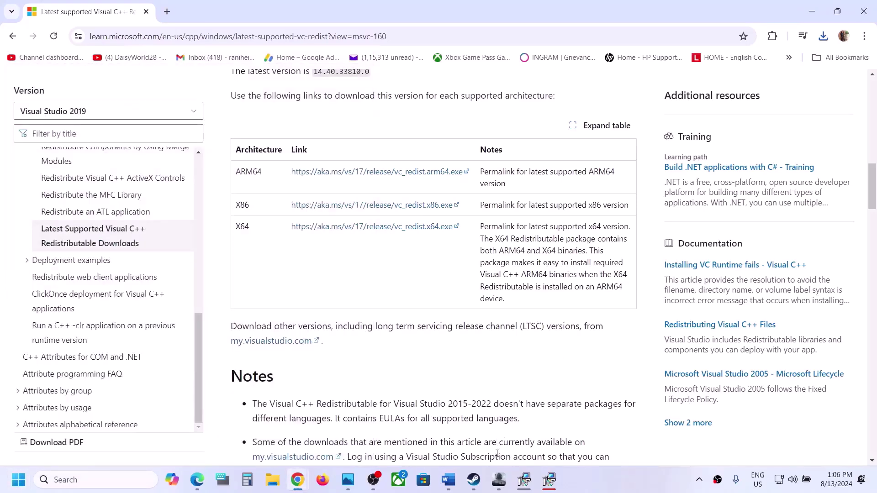